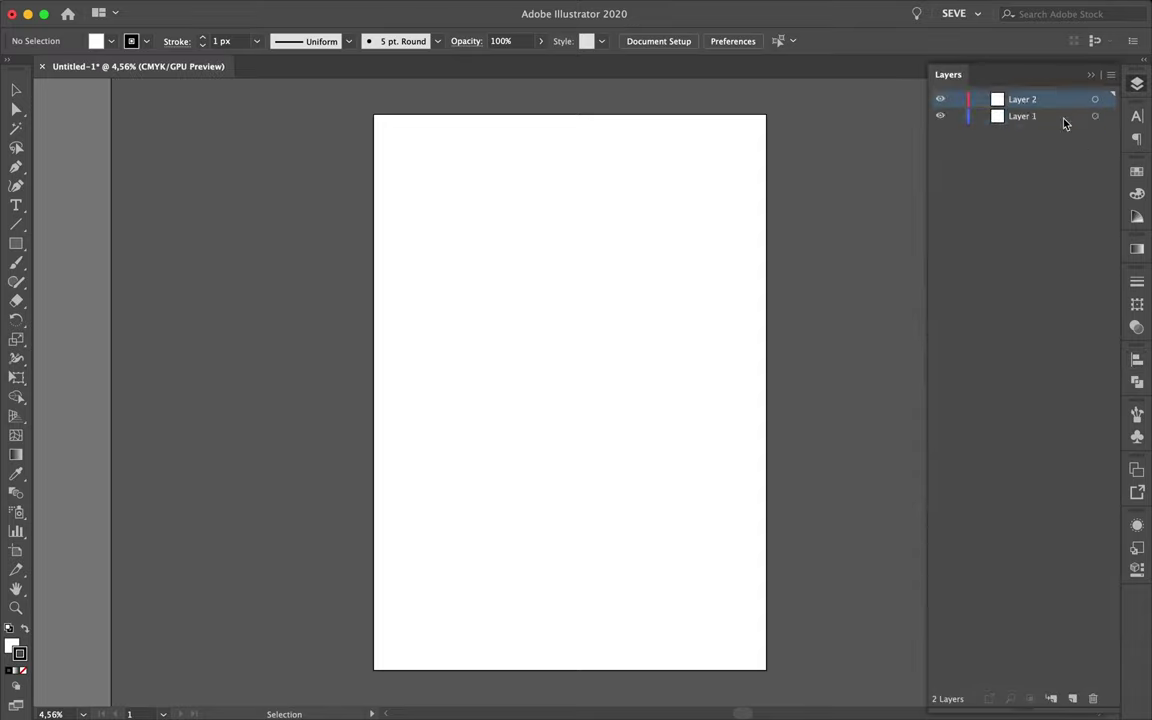
Cover the artboard with a black-filled rectangle and lock that background layer.
{"action": "left_click_drag", "start_coordinate": [378, 114], "coordinate": [766, 669]}
{"action": "double_click", "coordinate": [11, 645]}
{"action": "left_click", "coordinate": [517, 362]}
{"action": "key", "text": "v"}
{"action": "left_click", "coordinate": [329, 339]}
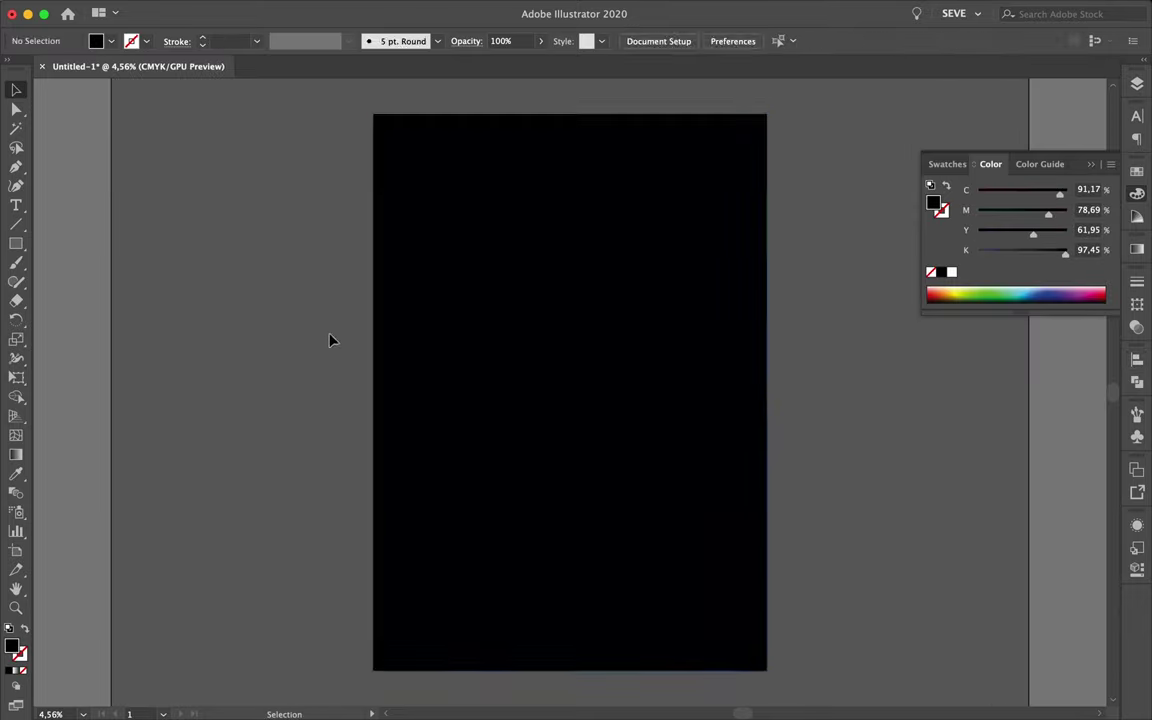
{"action": "left_click", "coordinate": [957, 116]}
Draw flat ellipses with no fill and a white stroke.
{"action": "scroll", "coordinate": [523, 169], "scroll_direction": "up", "scroll_amount": 1}
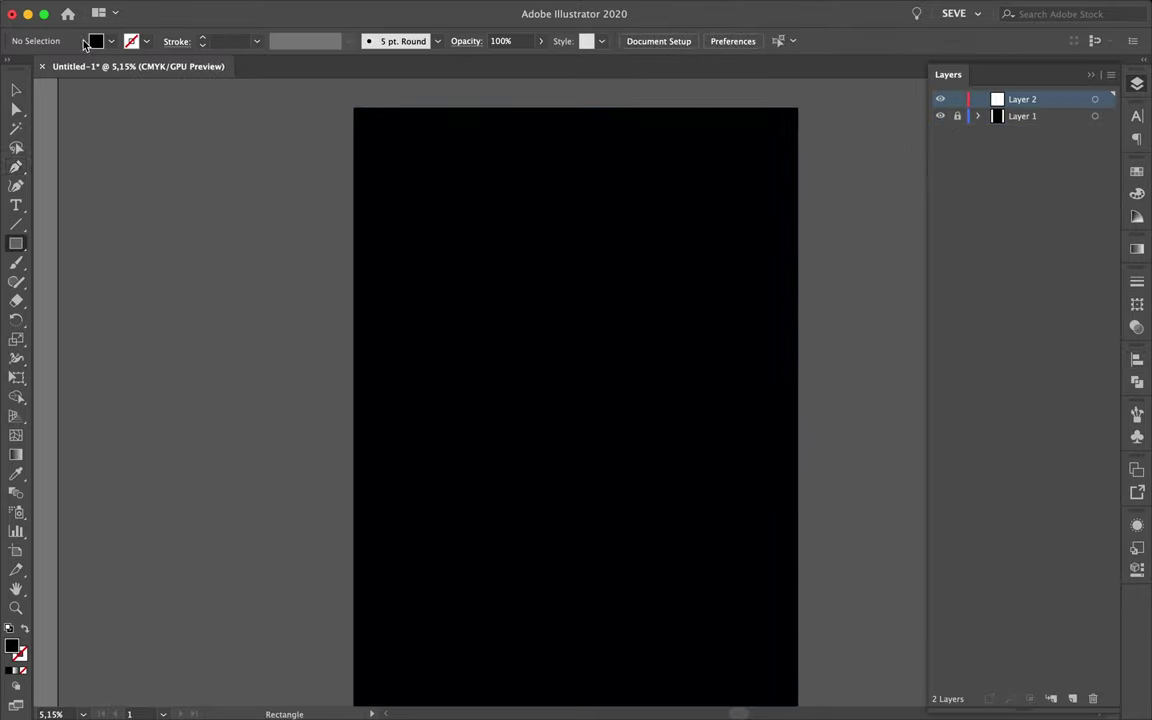
{"action": "left_click", "coordinate": [90, 42]}
{"action": "left_click", "coordinate": [31, 68]}
{"action": "left_click", "coordinate": [16, 243]}
{"action": "left_click", "coordinate": [103, 260]}
{"action": "left_click_drag", "start_coordinate": [537, 170], "coordinate": [625, 180]}
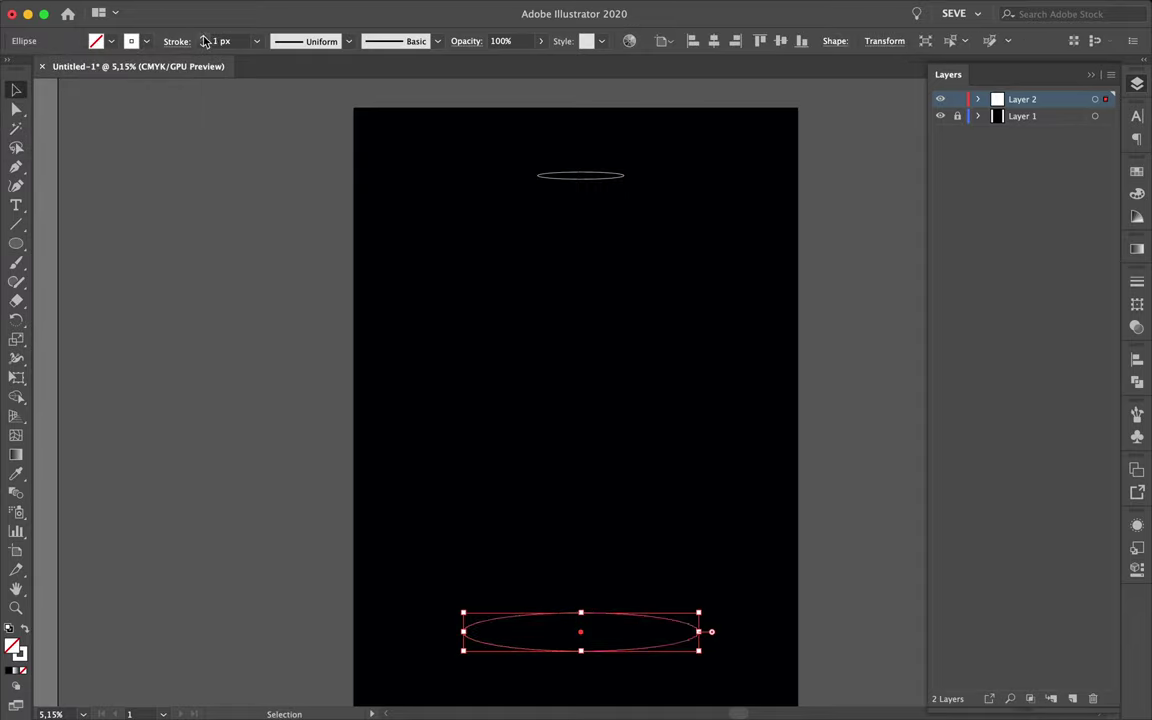
Blend the small top ellipse into the wide bottom ellipse.
{"action": "key", "text": "ctrl+a"}
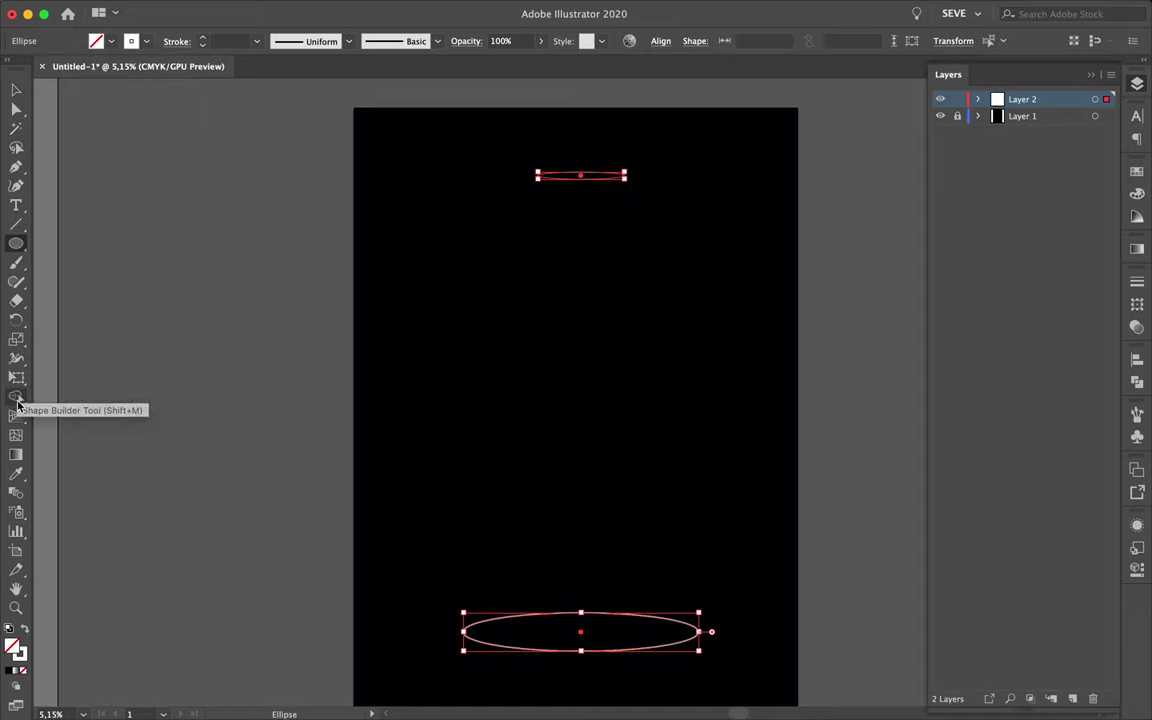
{"action": "left_click", "coordinate": [17, 400]}
{"action": "left_click", "coordinate": [582, 175]}
Make the ellipse blend and set its spacing to 30 specified steps.
{"action": "key", "text": "ctrl+shift+a"}
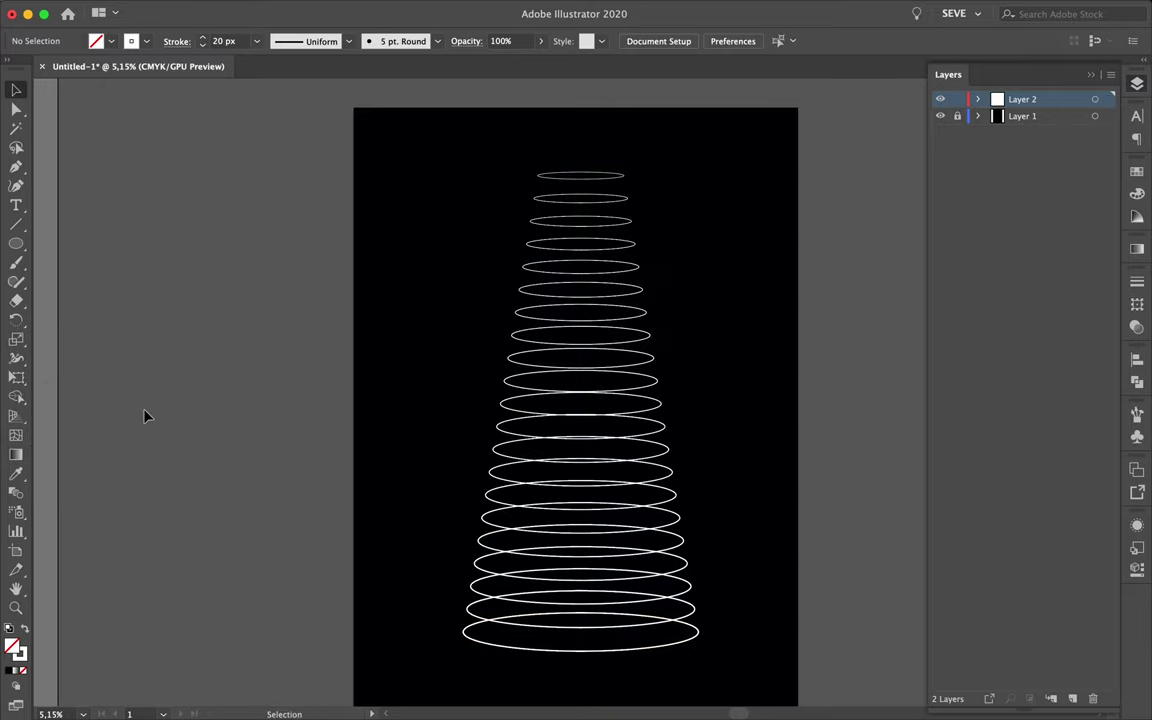
{"action": "double_click", "coordinate": [16, 492]}
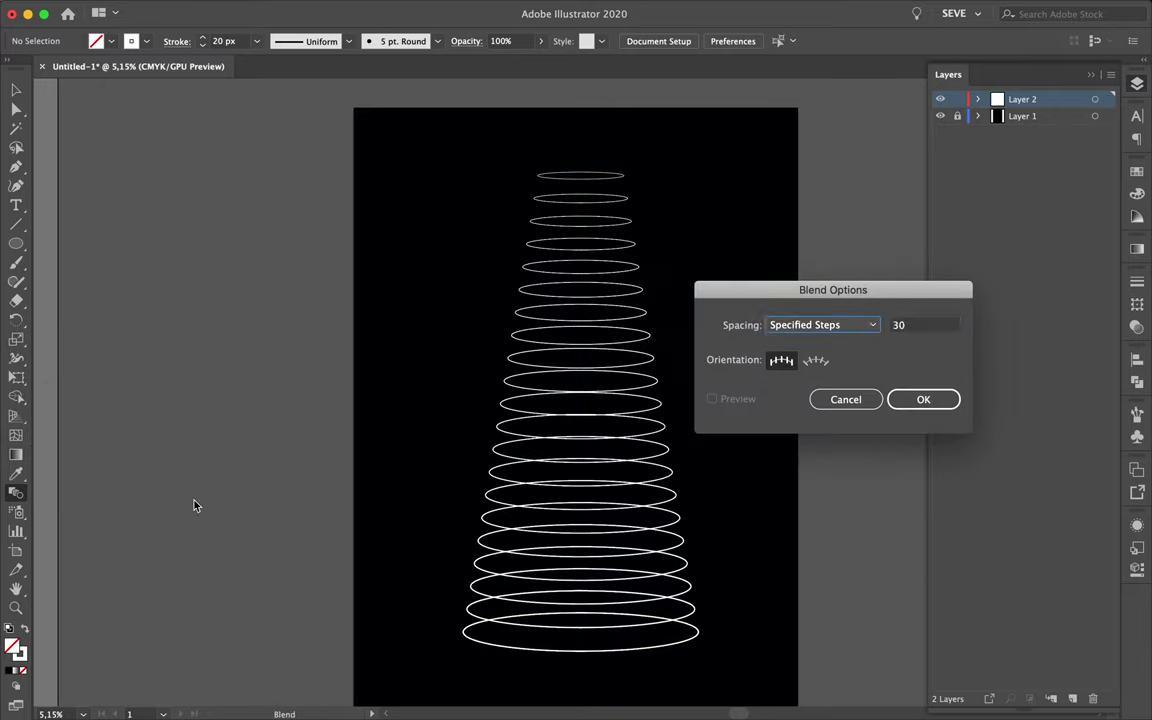
{"action": "key", "text": "Return"}
{"action": "left_click", "coordinate": [597, 360]}
{"action": "key", "text": "Return"}
{"action": "type", "text": "30"}
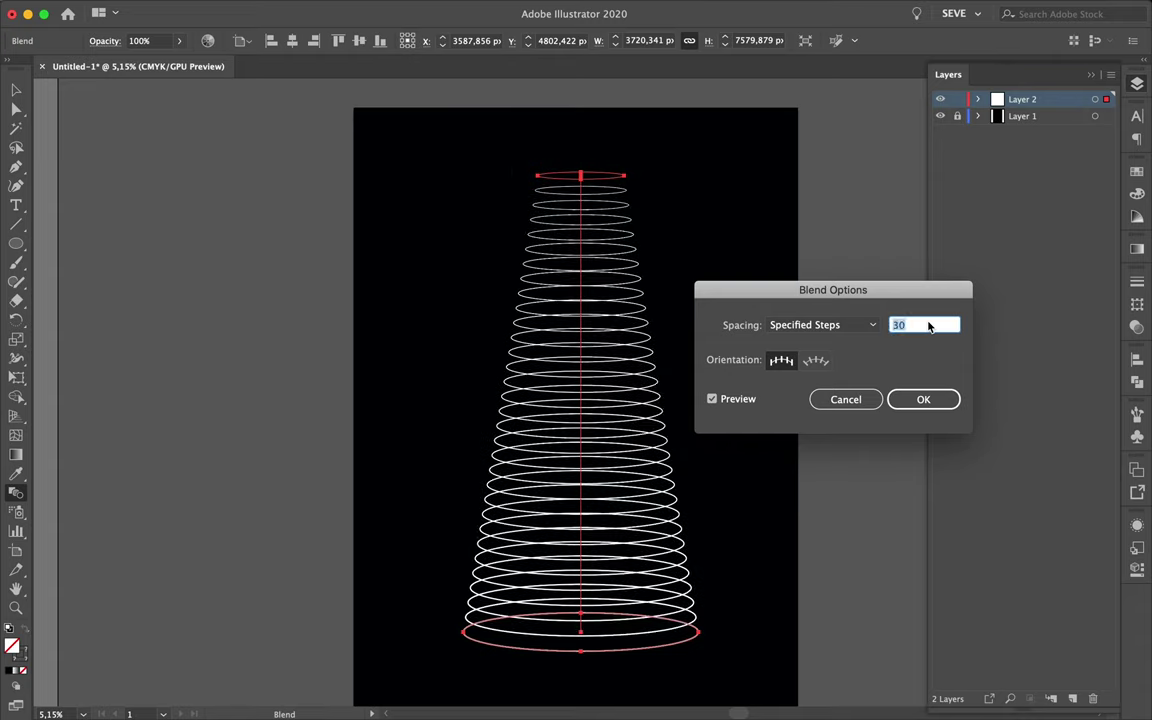
{"action": "key", "text": "Return"}
{"action": "key", "text": "v"}
Lower the cone's top ellipse and edit it inside the blend.
{"action": "mouse_move", "coordinate": [589, 178]}
{"action": "left_mouse_down"}
{"action": "mouse_move", "coordinate": [624, 206]}
{"action": "mouse_move", "coordinate": [572, 168]}
{"action": "mouse_move", "coordinate": [609, 252]}
{"action": "left_mouse_up"}
{"action": "double_click", "coordinate": [624, 208]}
{"action": "key", "text": "r"}
{"action": "key", "text": "Escape"}
{"action": "left_click", "coordinate": [492, 390]}
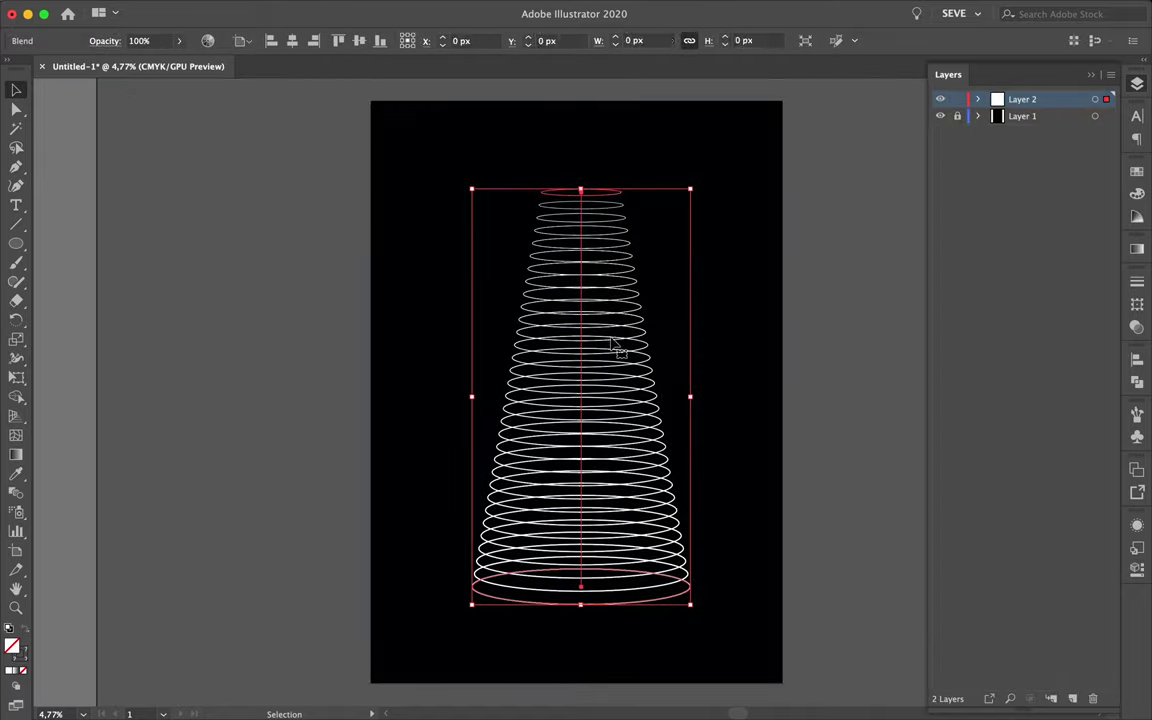
{"action": "double_click", "coordinate": [617, 342]}
Adjust the cone ellipses' fill inside the blend, check outline view, then exit isolation.
{"action": "left_click", "coordinate": [111, 41]}
{"action": "left_click", "coordinate": [44, 66]}
{"action": "left_click", "coordinate": [580, 592]}
{"action": "left_click", "coordinate": [111, 41]}
{"action": "key", "text": "ctrl+y"}
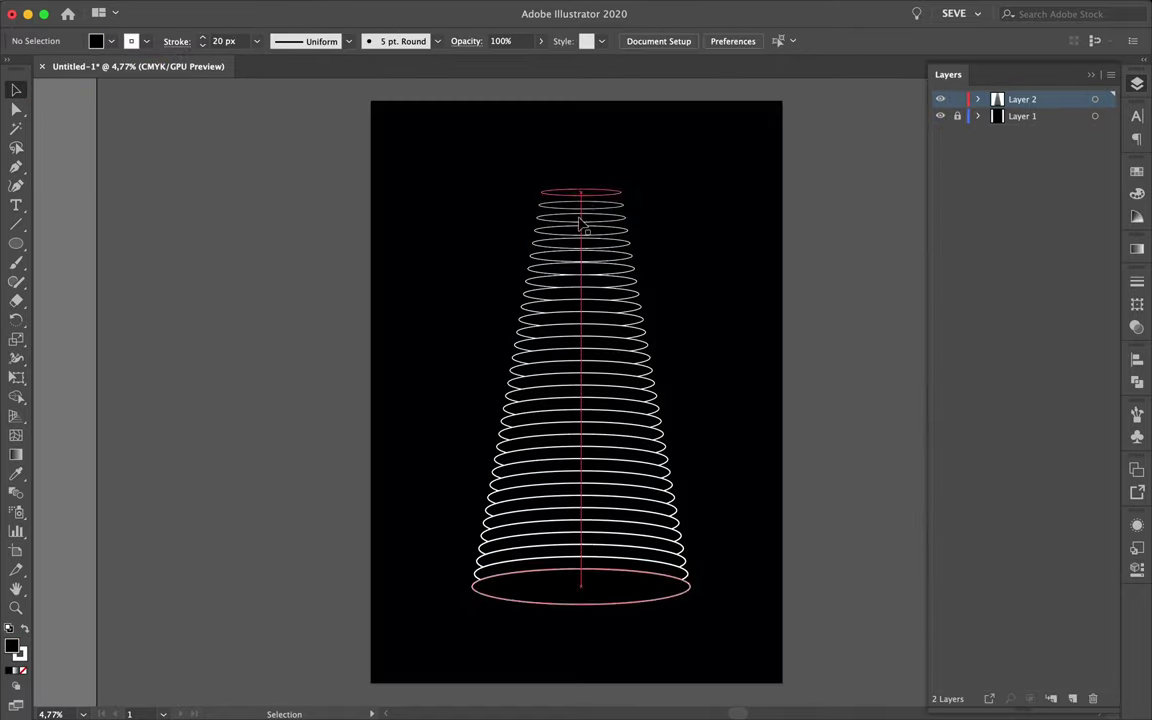
{"action": "key", "text": "ctrl+y"}
{"action": "scroll", "coordinate": [617, 200], "scroll_direction": "up", "scroll_amount": 5}
{"action": "scroll", "coordinate": [620, 233], "scroll_direction": "down", "scroll_amount": 3}
{"action": "key", "text": "Escape"}
{"action": "key", "text": "ctrl+0"}
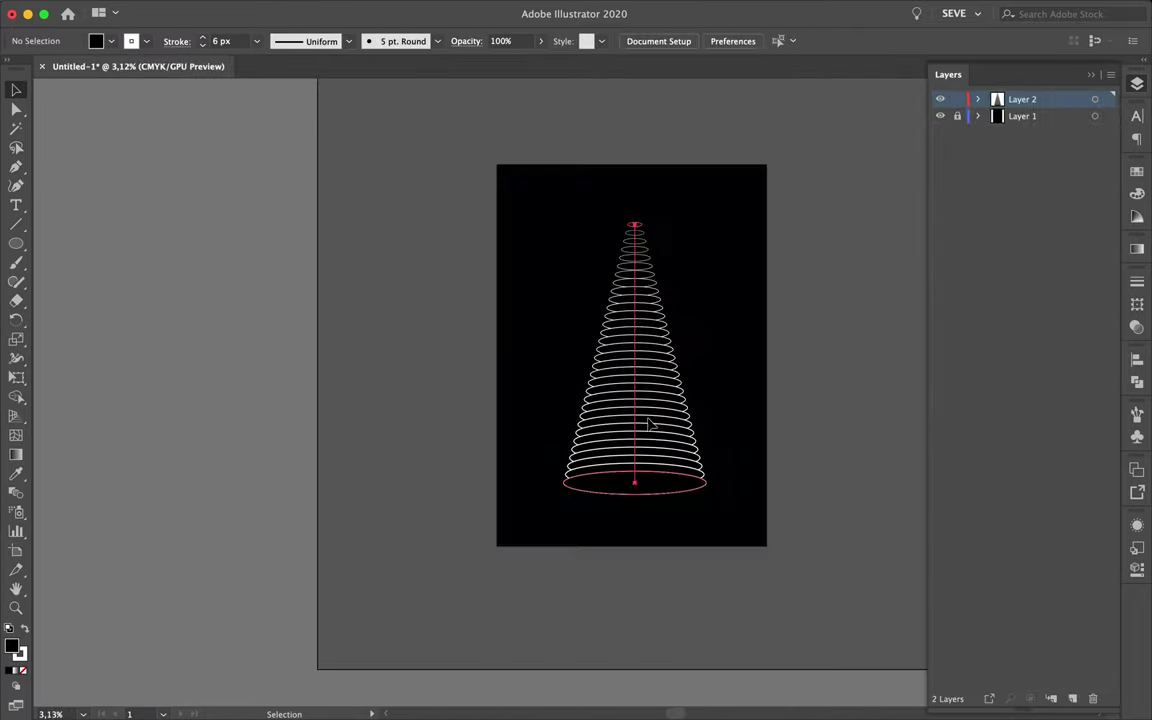
Place a reflected, upside-down copy of the cone on the left and duplicate it right.
{"action": "left_click", "coordinate": [609, 620]}
{"action": "mouse_move", "coordinate": [609, 620]}
{"action": "left_mouse_down"}
{"action": "mouse_move", "coordinate": [528, 481]}
{"action": "mouse_move", "coordinate": [504, 157]}
{"action": "left_mouse_up"}
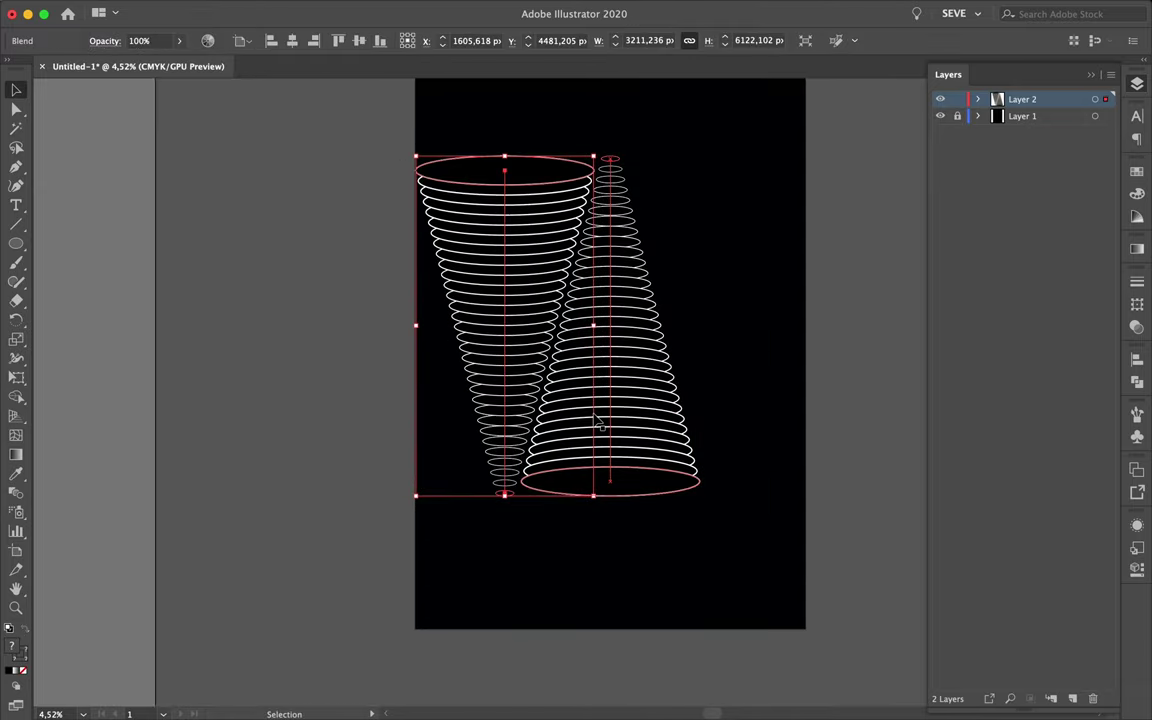
{"action": "left_click_drag", "start_coordinate": [510, 300], "coordinate": [697, 300]}
{"action": "key", "text": "ctrl+a"}
{"action": "mouse_move", "coordinate": [607, 130]}
{"action": "left_mouse_down"}
{"action": "mouse_move", "coordinate": [607, 172]}
{"action": "mouse_move", "coordinate": [607, 160]}
{"action": "left_mouse_up"}
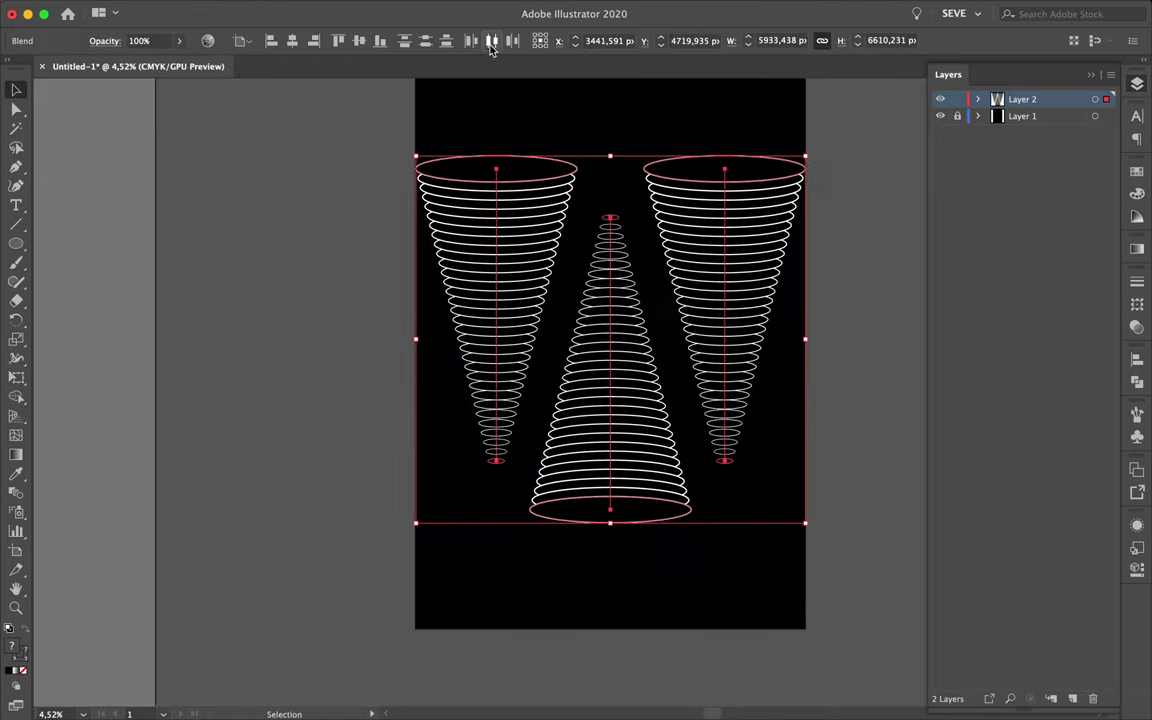
Nudge the left cone closer to the middle and enter it for editing.
{"action": "left_click", "coordinate": [516, 180]}
{"action": "left_click_drag", "start_coordinate": [516, 180], "coordinate": [530, 180]}
{"action": "key", "text": "ctrl+a"}
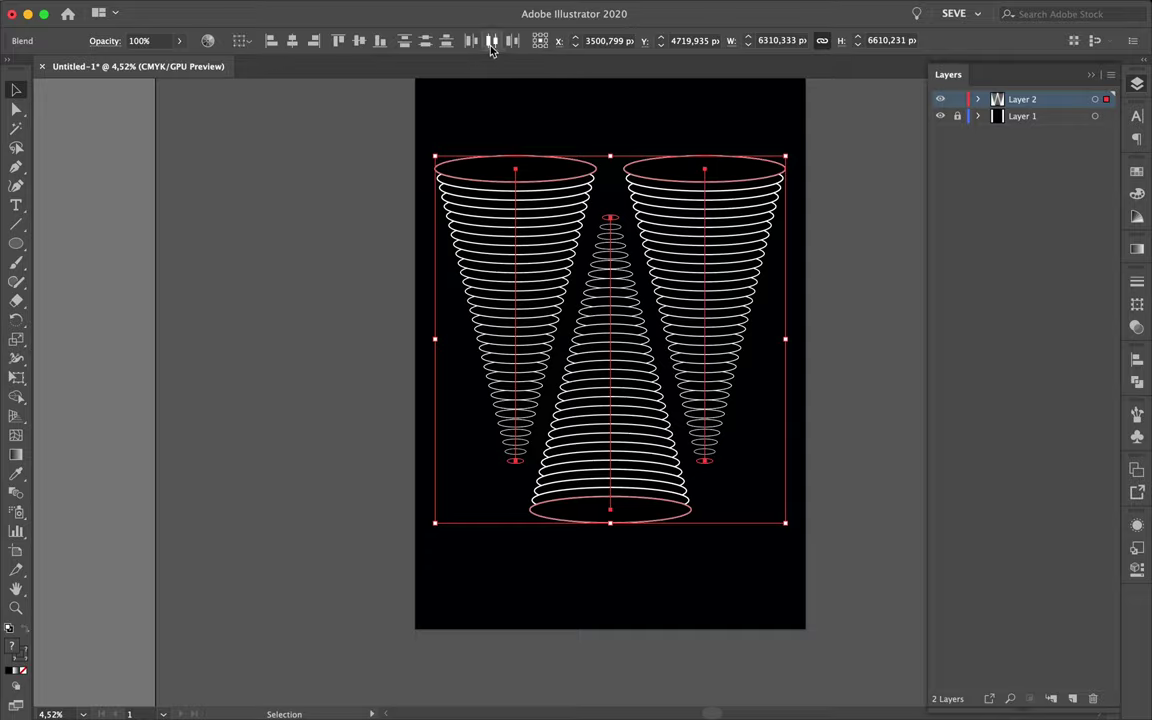
{"action": "left_click", "coordinate": [627, 188]}
{"action": "scroll", "coordinate": [627, 188], "scroll_direction": "up", "scroll_amount": 3}
{"action": "scroll", "coordinate": [522, 307], "scroll_direction": "down", "scroll_amount": 2}
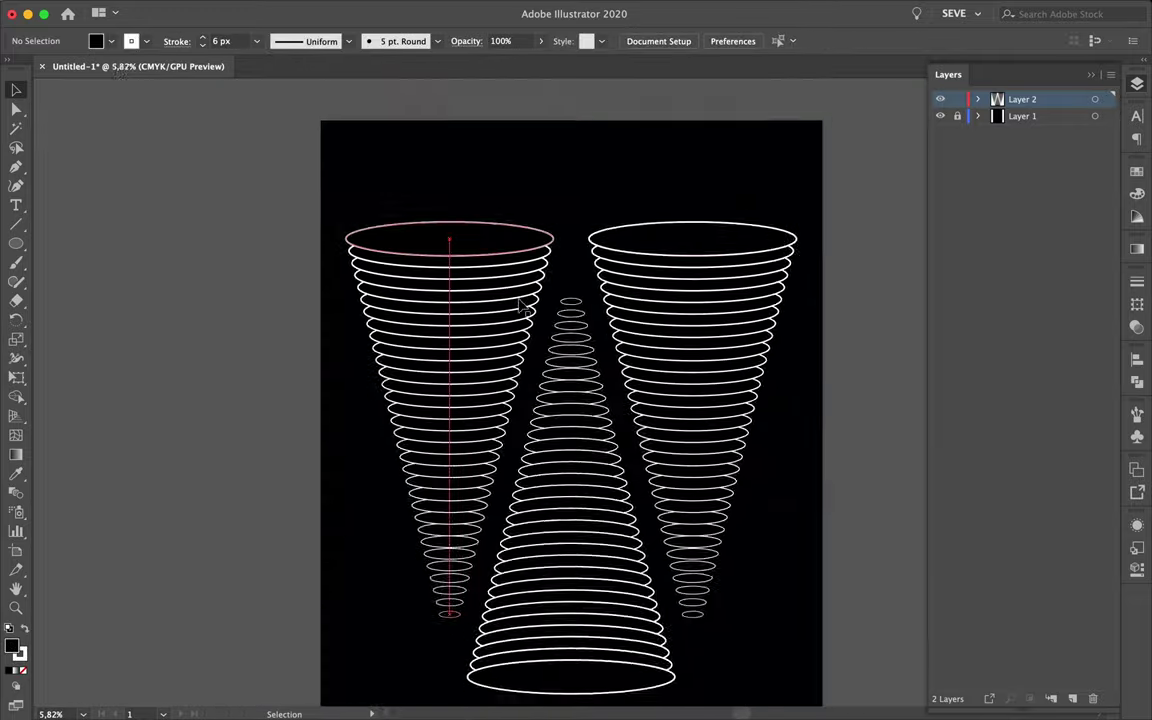
{"action": "double_click", "coordinate": [522, 307]}
Edit inside the middle and left cones, moving the left cone's top ellipse to the centre.
{"action": "key", "text": "Escape"}
{"action": "double_click", "coordinate": [570, 420]}
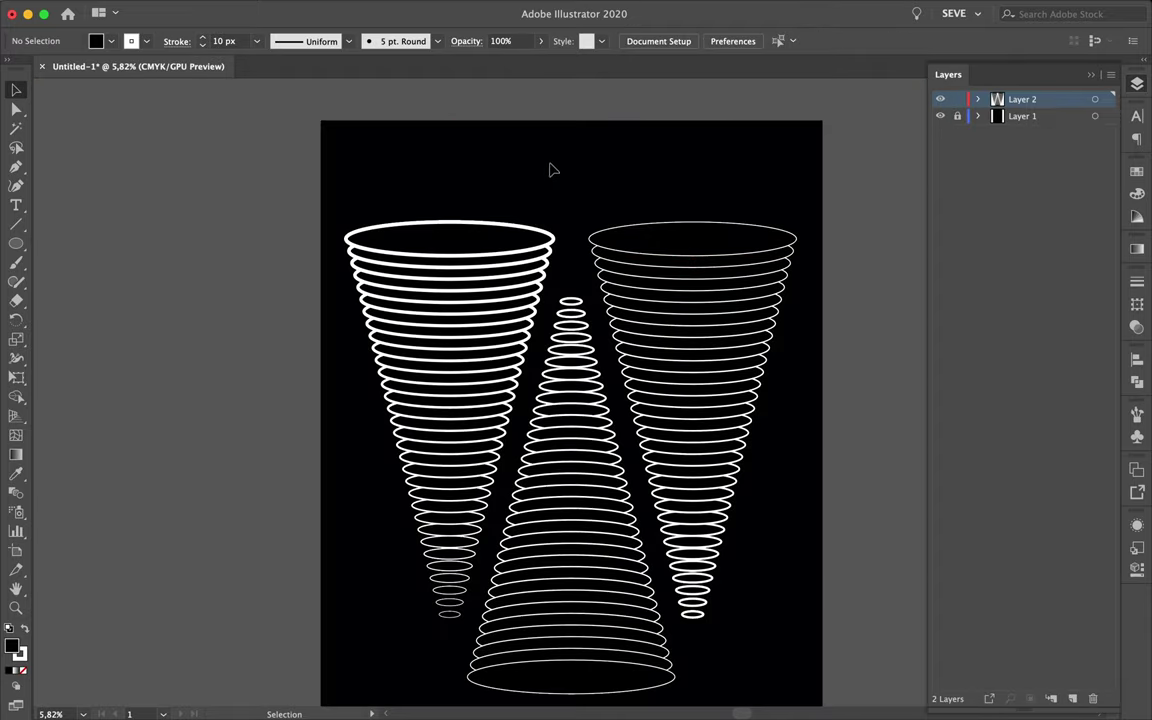
{"action": "scroll", "coordinate": [600, 166], "scroll_direction": "down", "scroll_amount": 1}
{"action": "scroll", "coordinate": [610, 220], "scroll_direction": "up", "scroll_amount": 2}
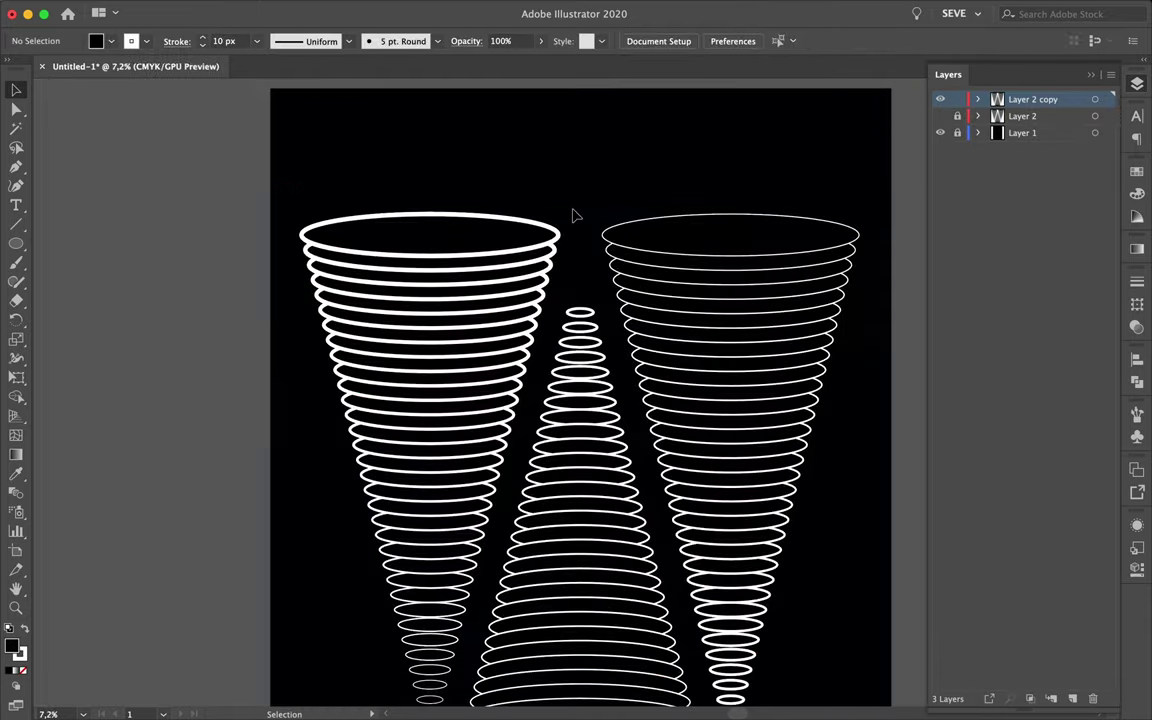
{"action": "scroll", "coordinate": [575, 215], "scroll_direction": "up", "scroll_amount": 1}
{"action": "double_click", "coordinate": [496, 237]}
{"action": "left_click_drag", "start_coordinate": [496, 237], "coordinate": [700, 240]}
{"action": "key", "text": "Escape"}
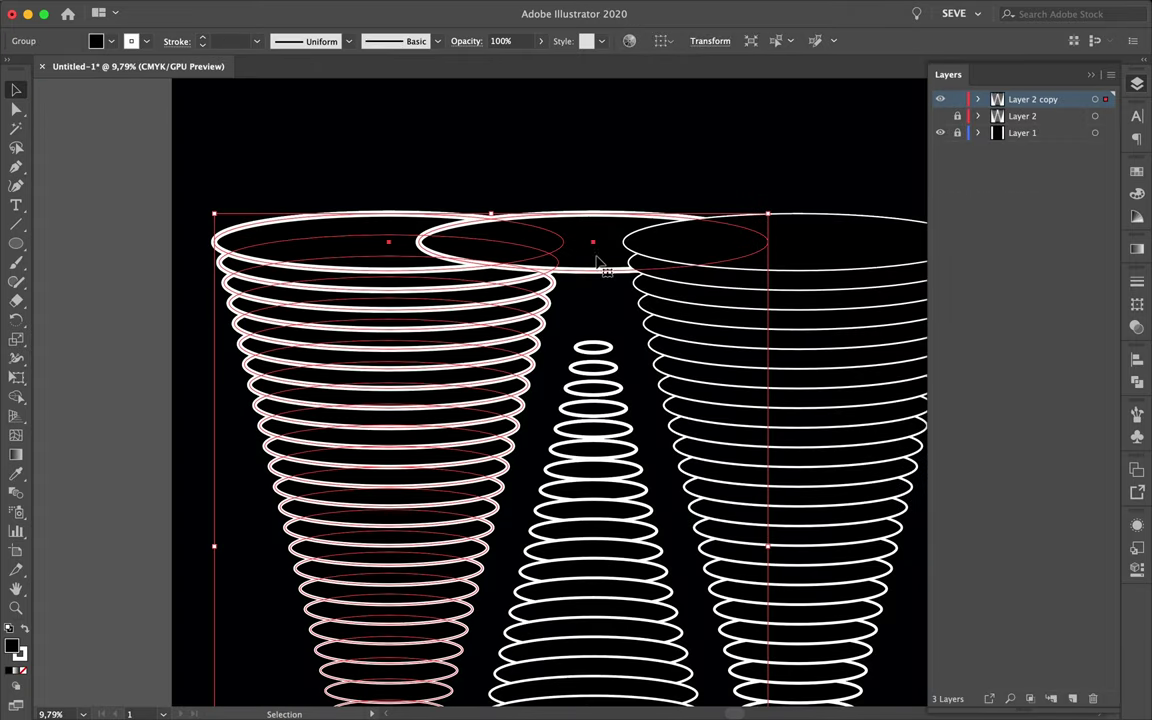
Ungroup the cones into ellipse paths and move the middle top ellipse over the left cone.
{"action": "key", "text": "ctrl+shift+g"}
{"action": "left_click", "coordinate": [797, 244]}
{"action": "left_click", "coordinate": [586, 237]}
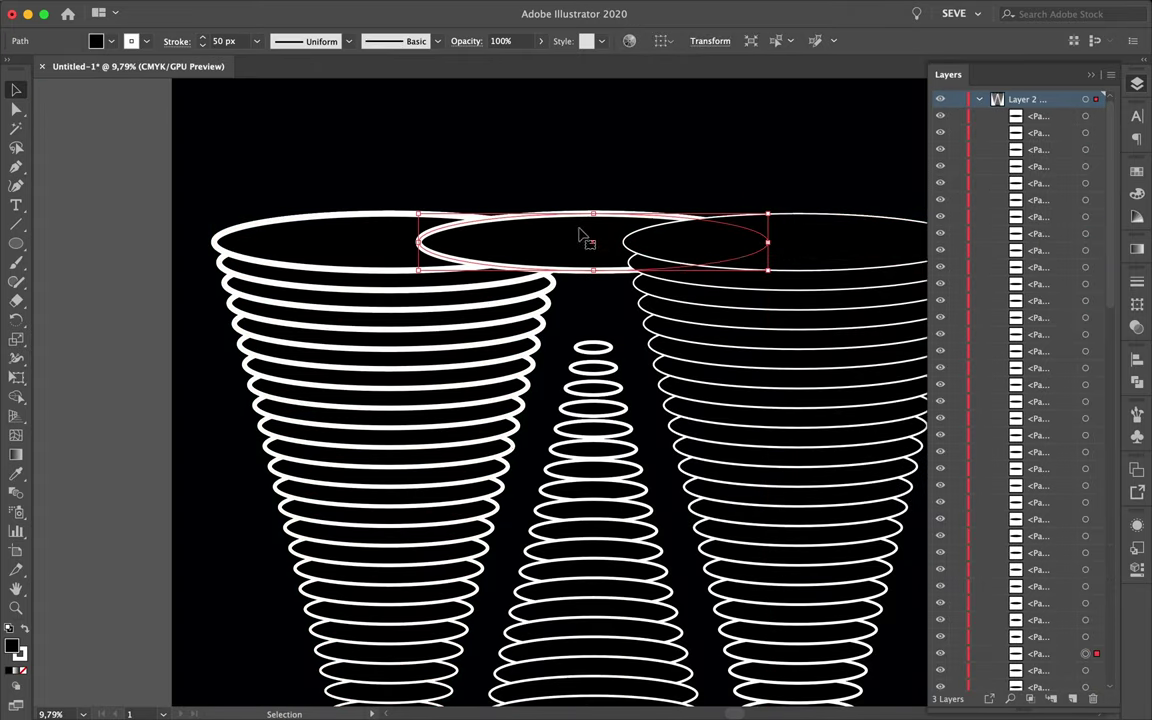
{"action": "left_click_drag", "start_coordinate": [1040, 653], "coordinate": [1016, 146]}
{"action": "left_click_drag", "start_coordinate": [589, 247], "coordinate": [385, 247]}
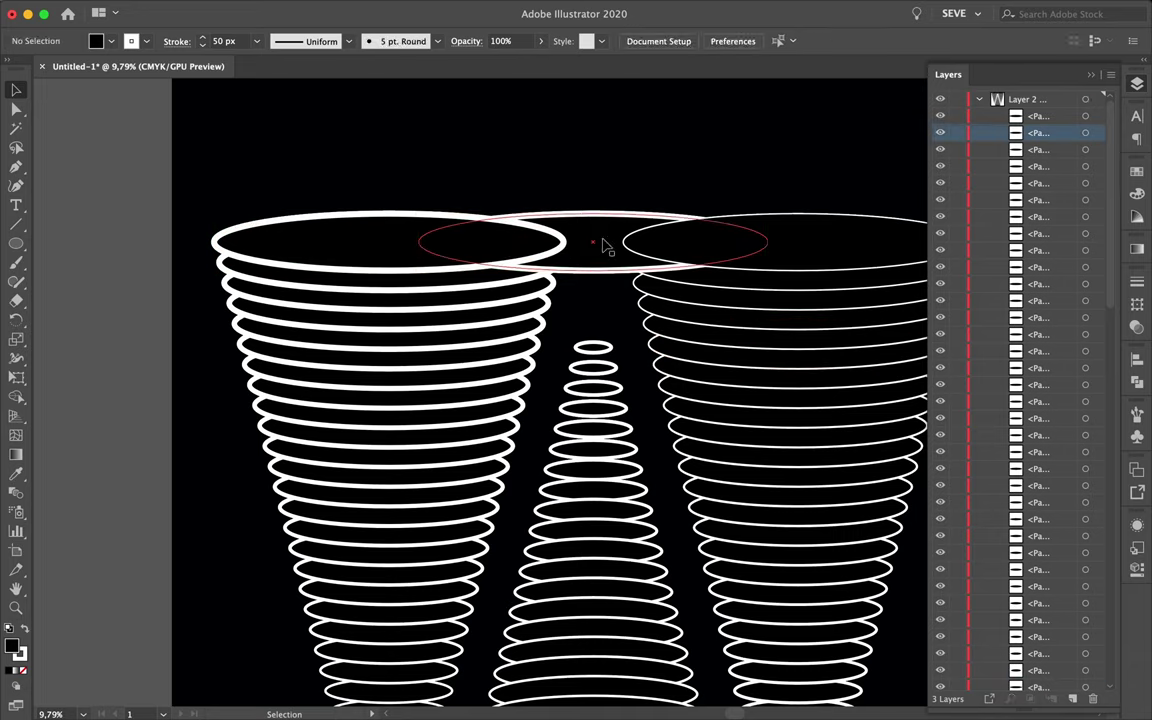
{"action": "left_click", "coordinate": [597, 244]}
{"action": "key", "text": "ctrl+0"}
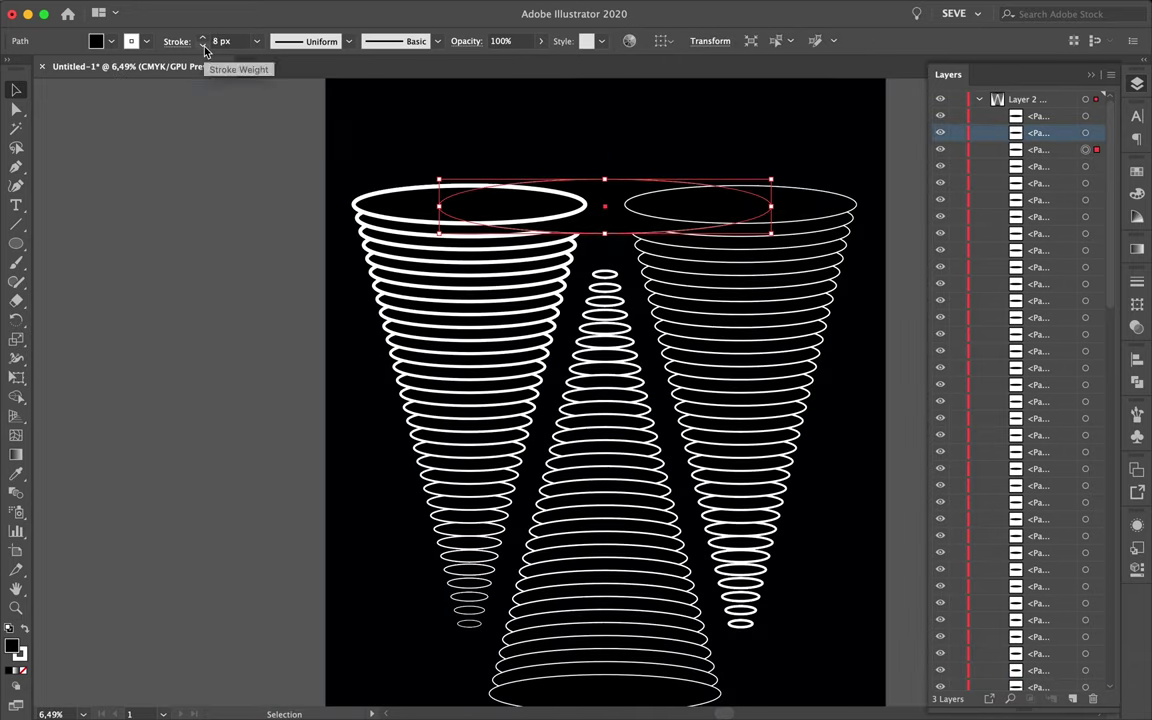
Reselect the middle top ellipse and save the poster as Untitled-1.ai.
{"action": "left_click", "coordinate": [606, 231]}
{"action": "scroll", "coordinate": [606, 231], "scroll_direction": "up", "scroll_amount": 1}
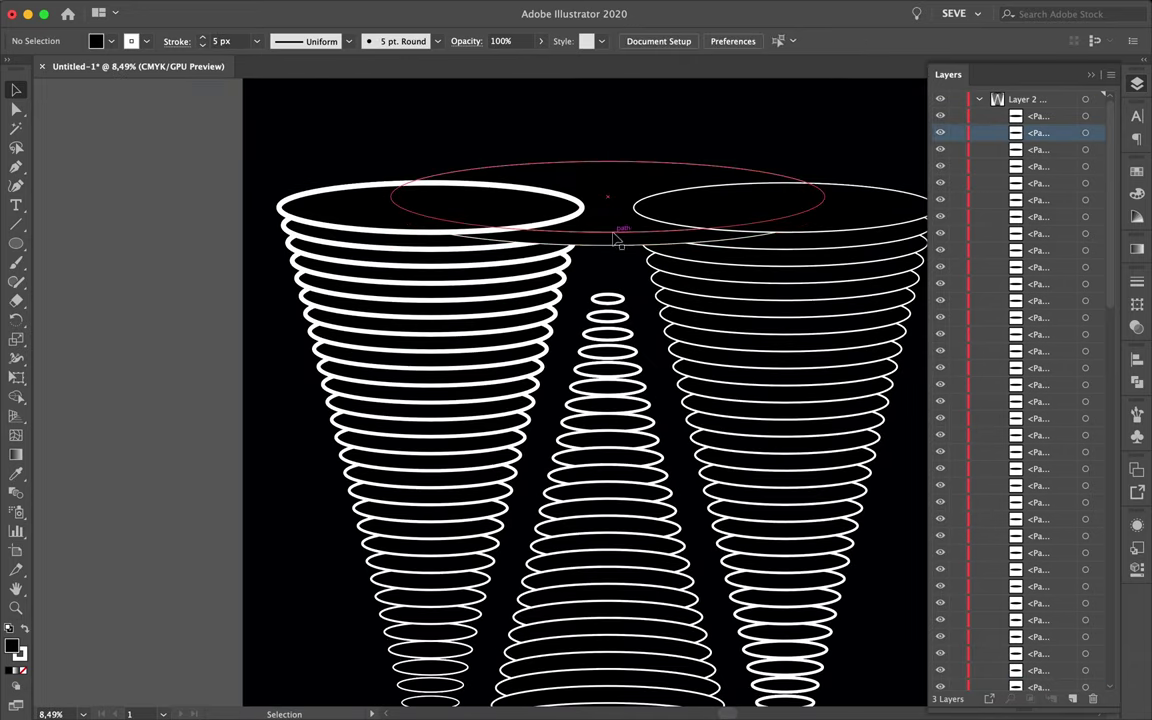
{"action": "left_click", "coordinate": [615, 237]}
{"action": "scroll", "coordinate": [607, 159], "scroll_direction": "right", "scroll_amount": 2}
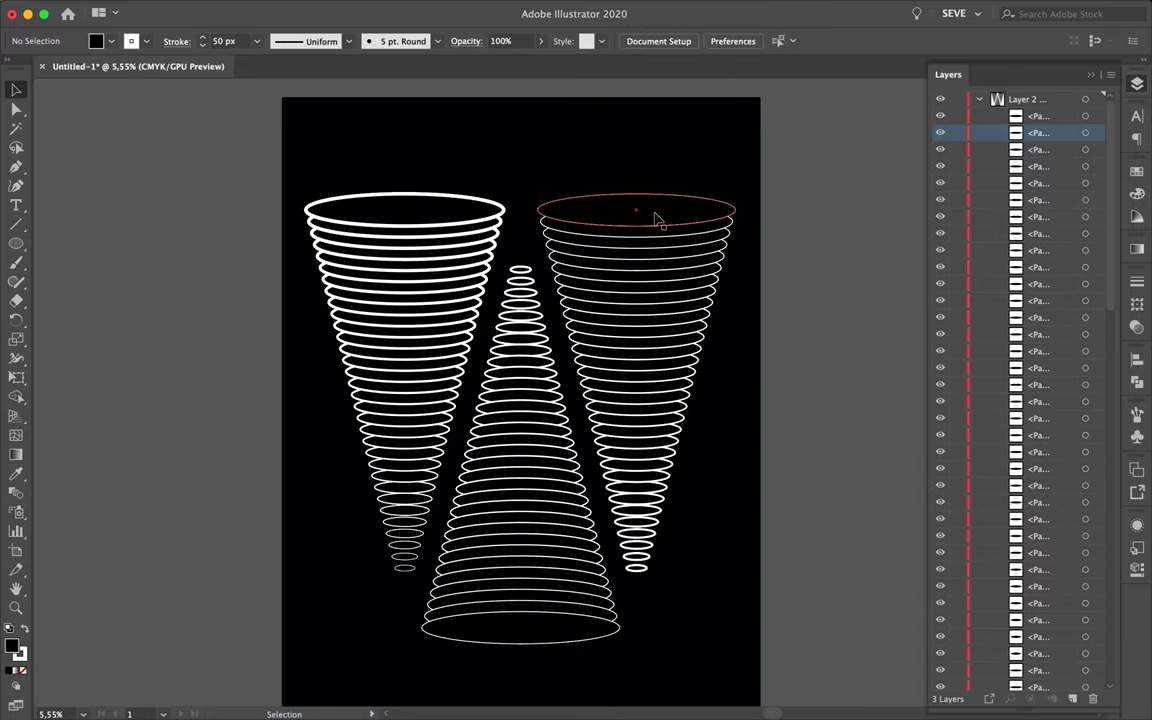
{"action": "left_click", "coordinate": [833, 9]}
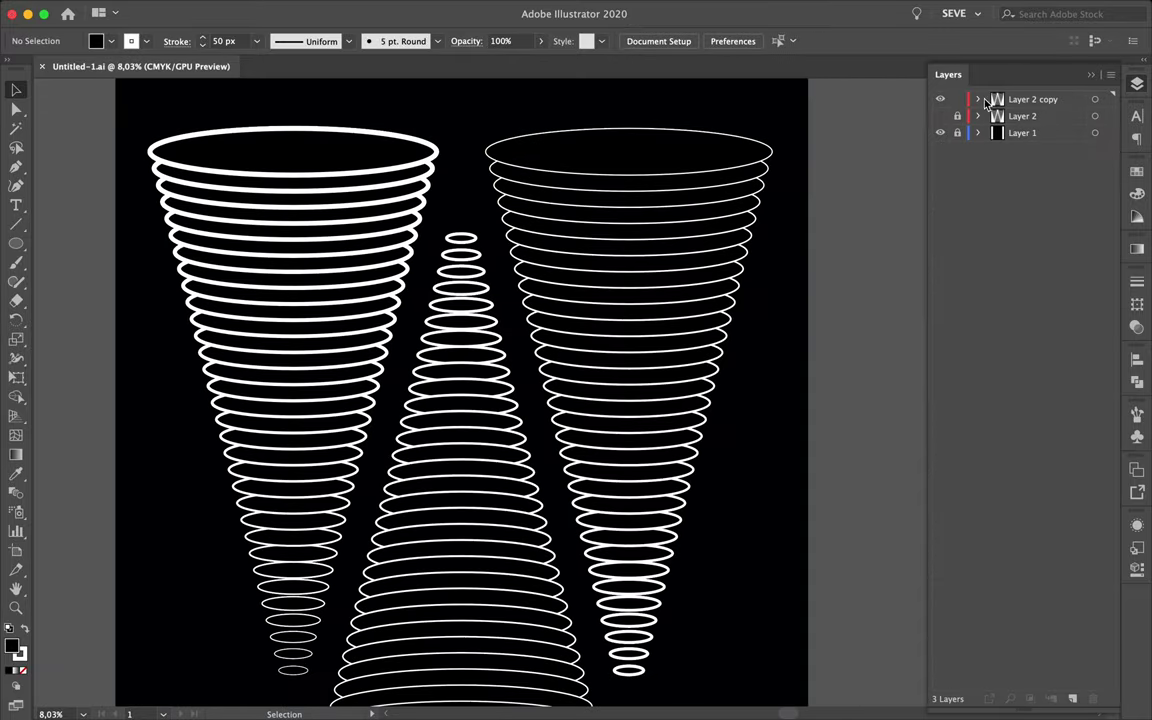
Draw and reshape a first triangle over the cones, then remove it and draw a star.
{"action": "left_click_drag", "start_coordinate": [416, 508], "coordinate": [522, 368]}
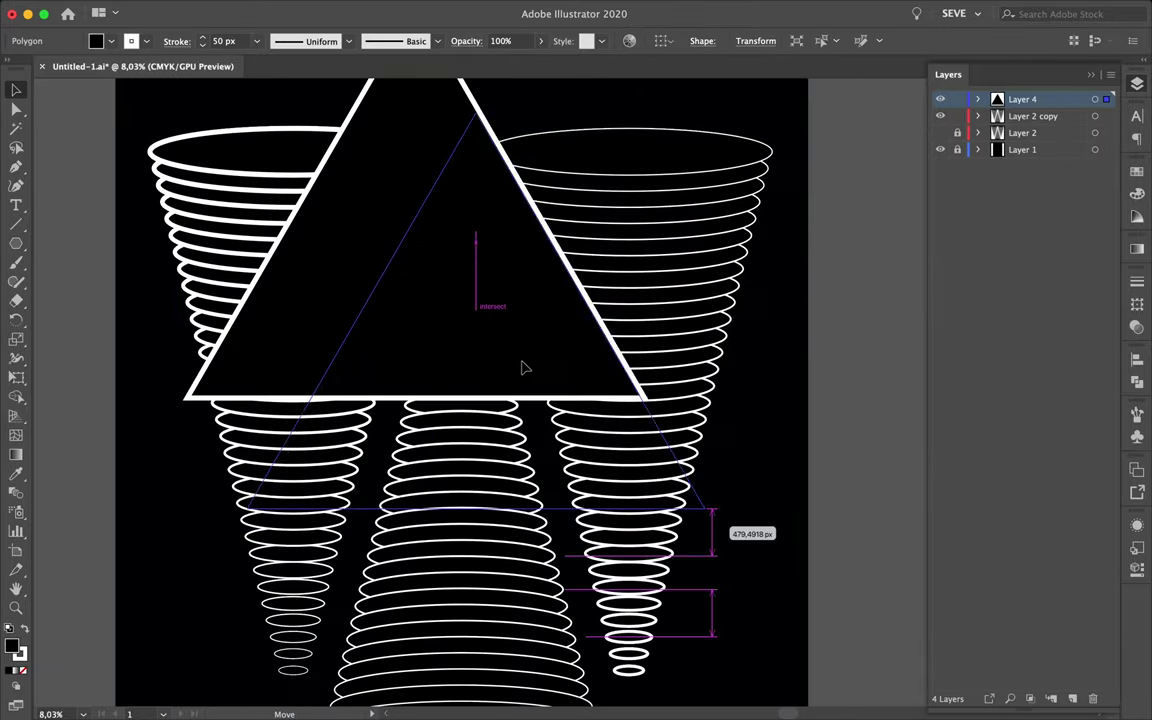
{"action": "key", "text": "a"}
{"action": "left_click_drag", "start_coordinate": [193, 437], "coordinate": [250, 515]}
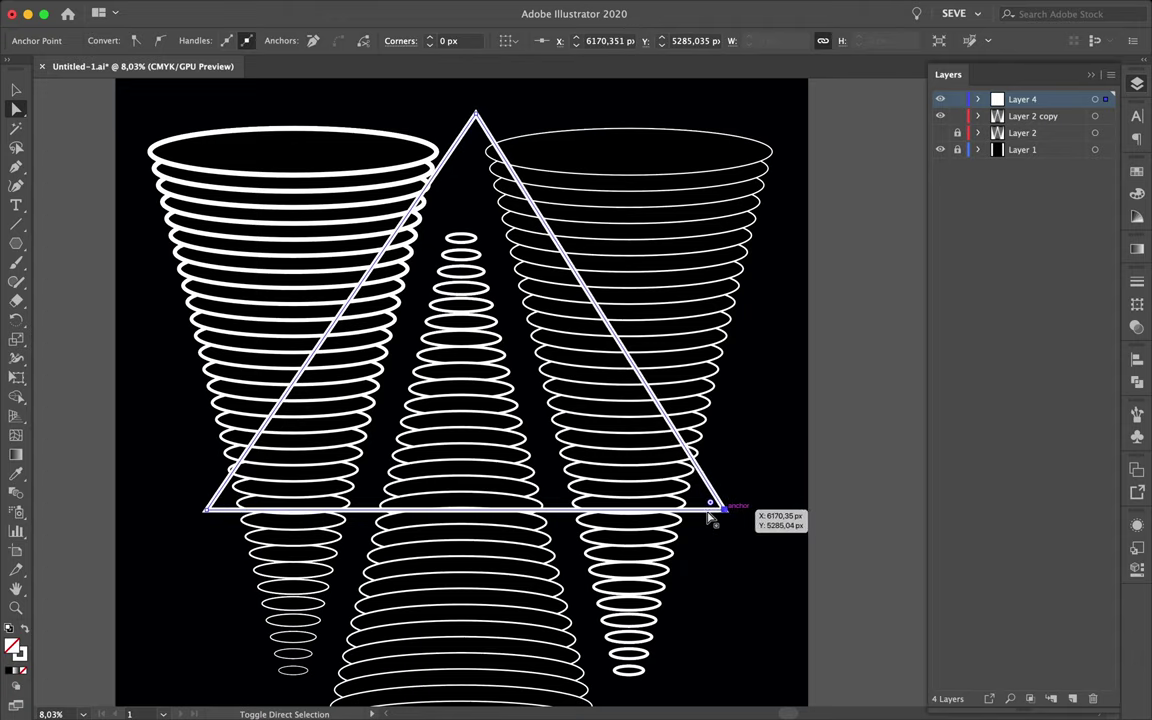
{"action": "key", "text": "Delete"}
{"action": "left_click", "coordinate": [16, 243]}
{"action": "left_click_drag", "start_coordinate": [480, 300], "coordinate": [588, 422]}
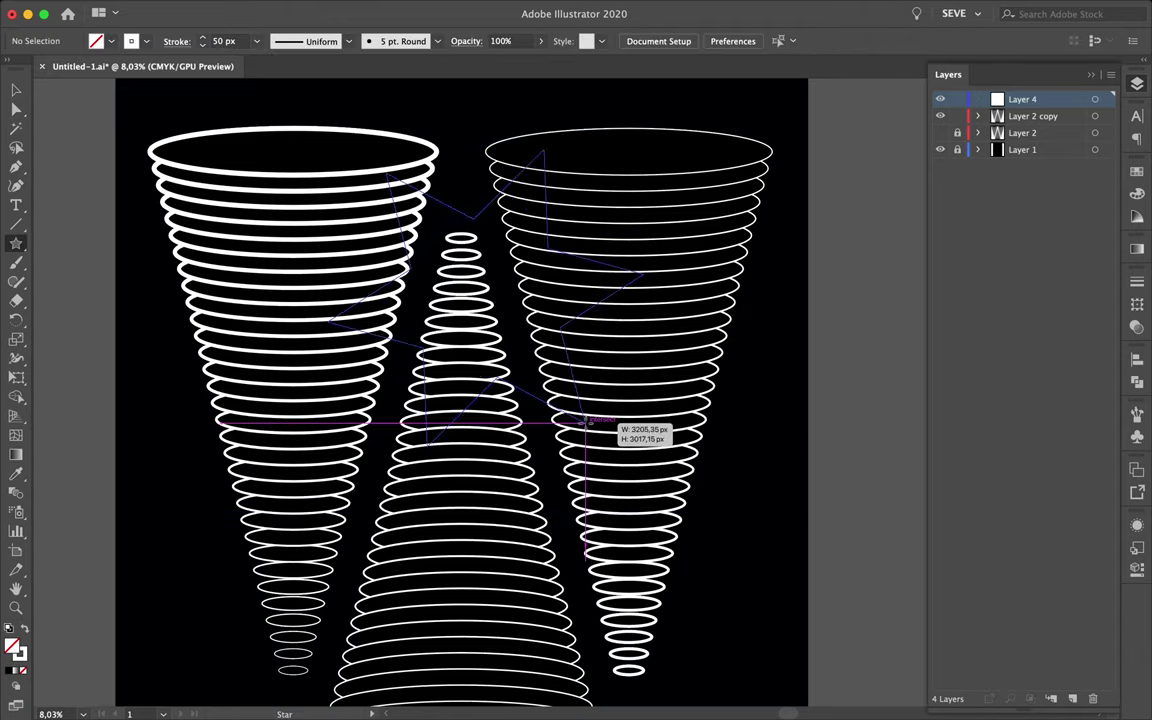
Draw a new large triangle and scale it up to span all three cones.
{"action": "left_click_drag", "start_coordinate": [456, 388], "coordinate": [628, 415]}
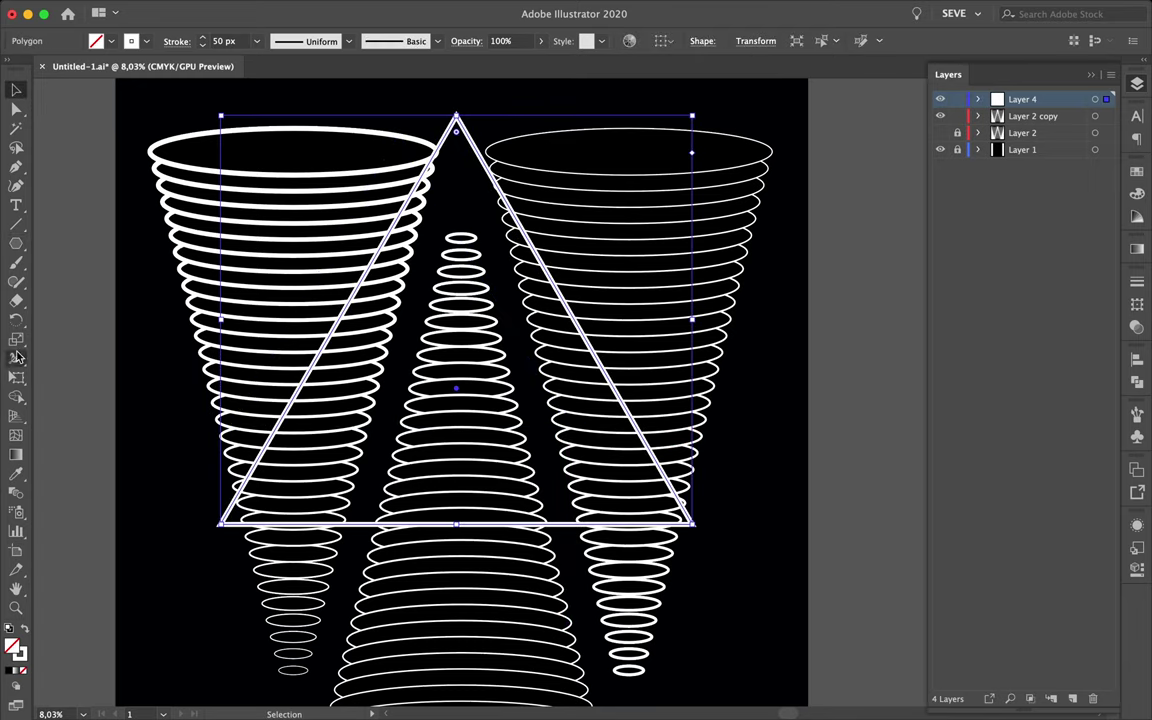
{"action": "left_click_drag", "start_coordinate": [16, 340], "coordinate": [85, 358]}
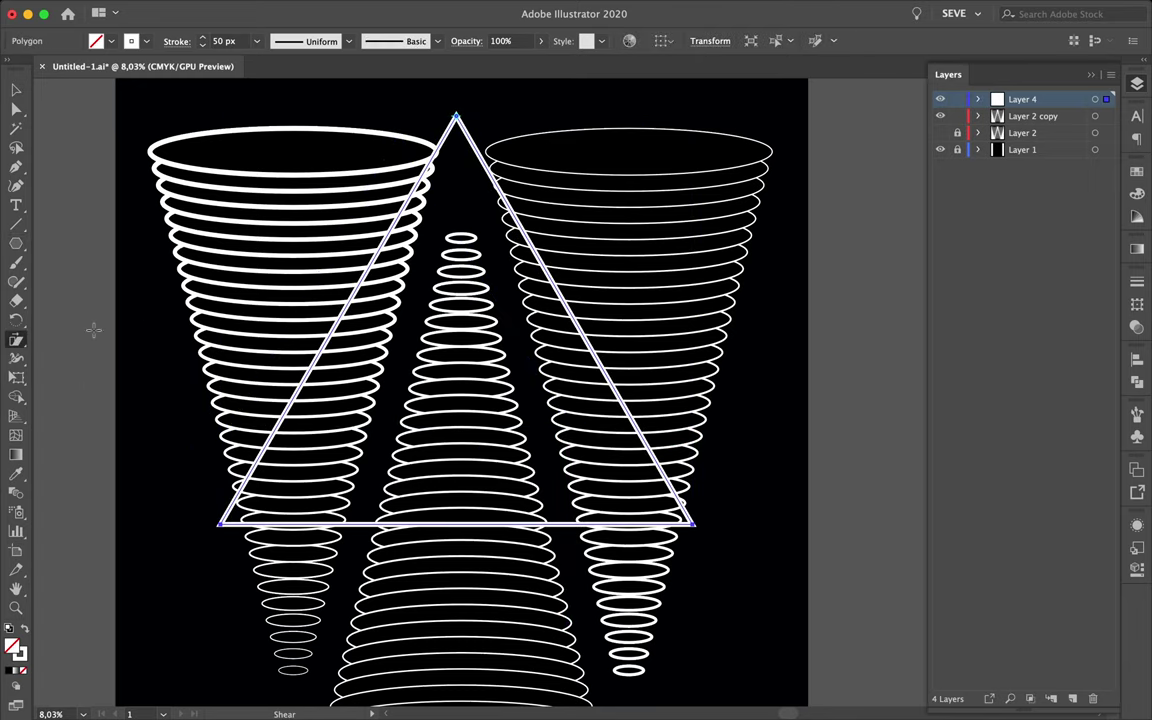
{"action": "left_click_drag", "start_coordinate": [458, 520], "coordinate": [250, 525]}
{"action": "key", "text": "v"}
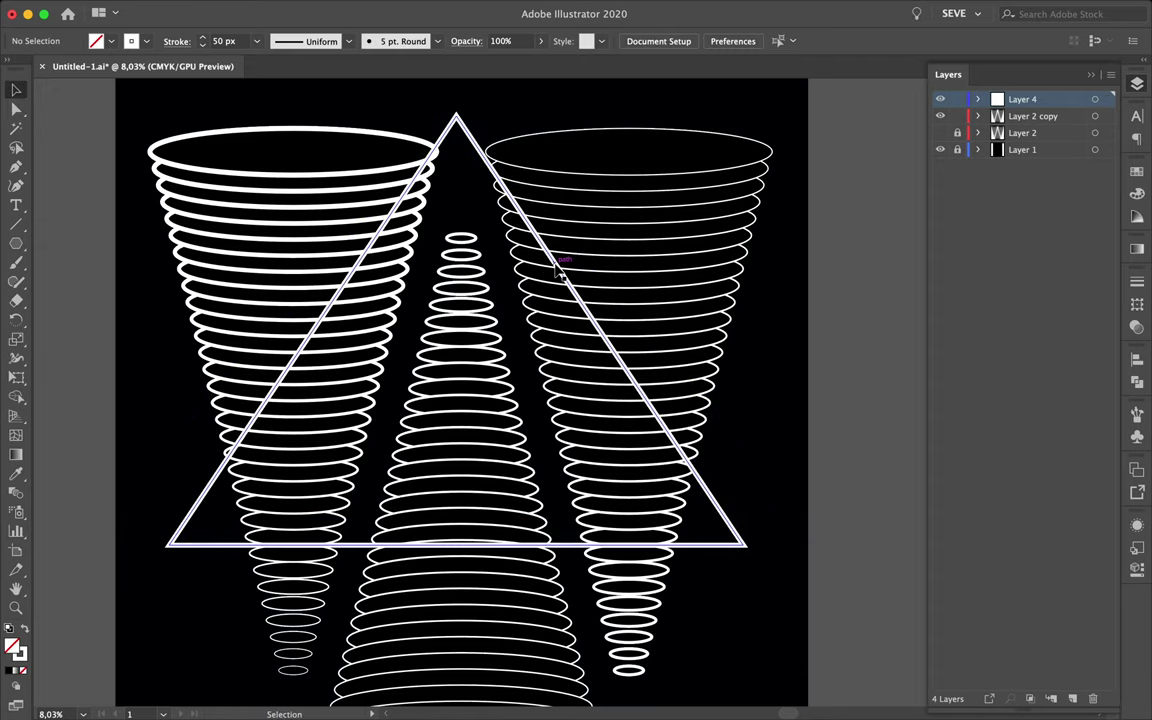
{"action": "left_click", "coordinate": [563, 237]}
{"action": "key", "text": "shift+F7"}
In the Layers panel, move the triangle beneath the cone ellipses in stacking order.
{"action": "scroll", "coordinate": [745, 380], "scroll_direction": "down", "scroll_amount": 3}
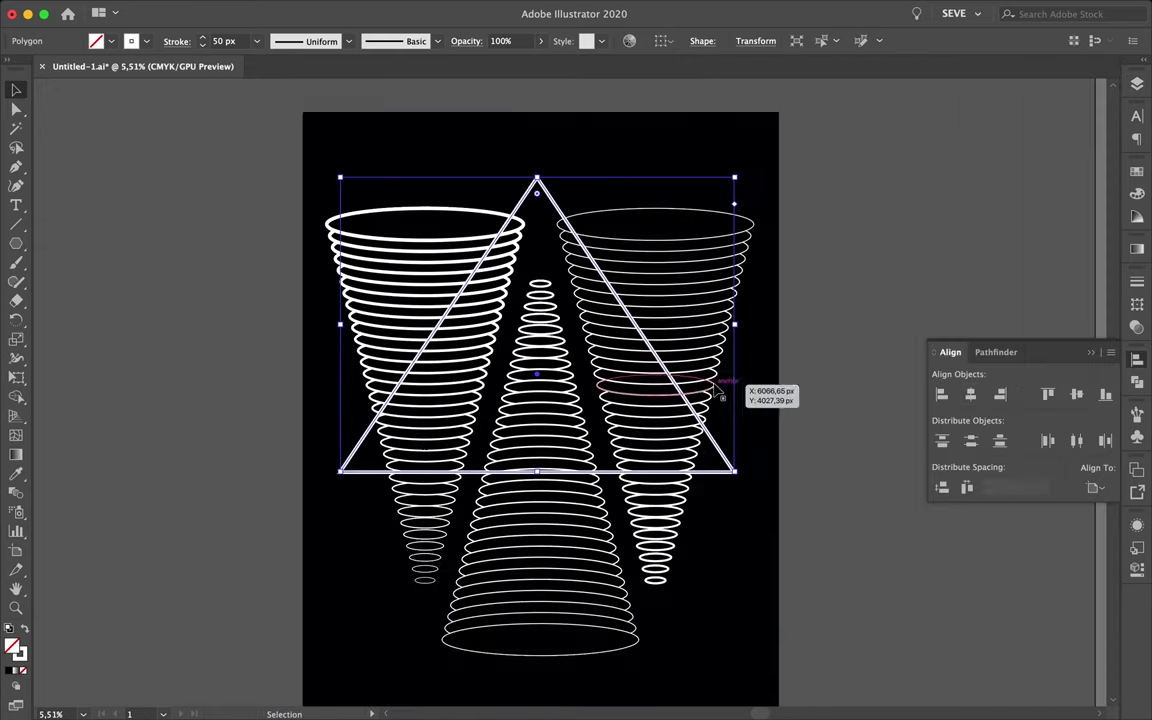
{"action": "left_click", "coordinate": [597, 320]}
{"action": "scroll", "coordinate": [594, 150], "scroll_direction": "up", "scroll_amount": 3}
{"action": "key", "text": "F7"}
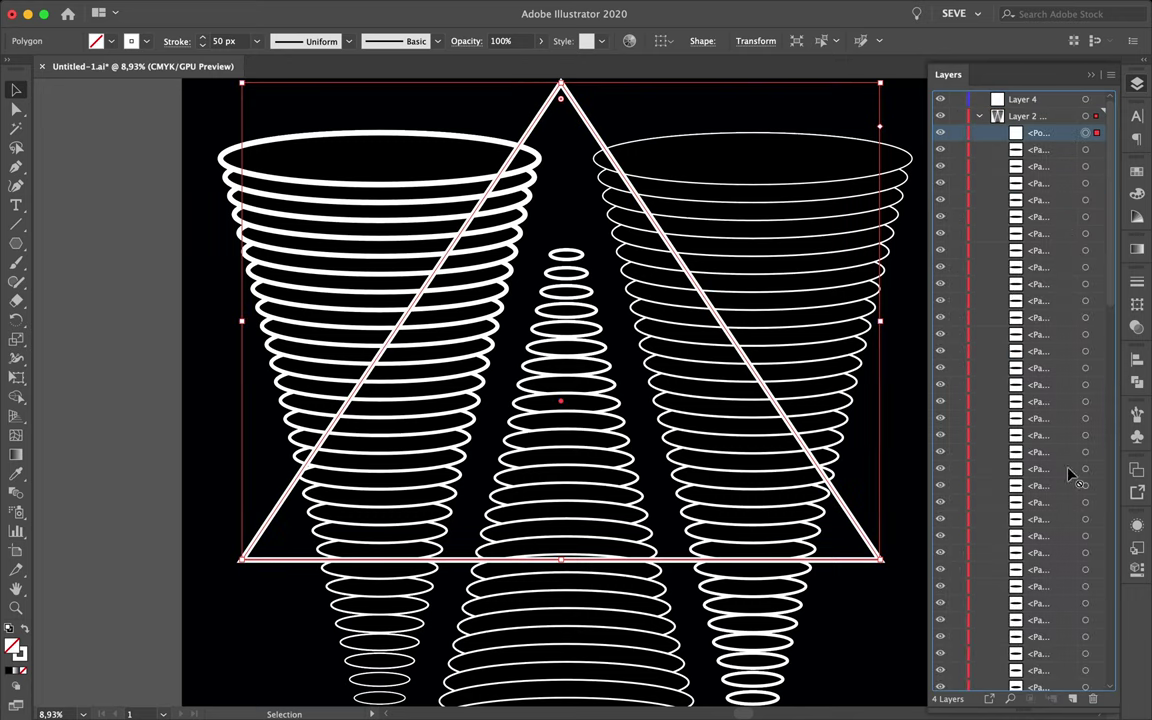
{"action": "left_click_drag", "start_coordinate": [960, 419], "coordinate": [955, 304]}
{"action": "left_click", "coordinate": [893, 422]}
Check the overlap by selecting the middle cone and then the triangle.
{"action": "scroll", "coordinate": [893, 422], "scroll_direction": "down", "scroll_amount": 3}
{"action": "left_click", "coordinate": [562, 400]}
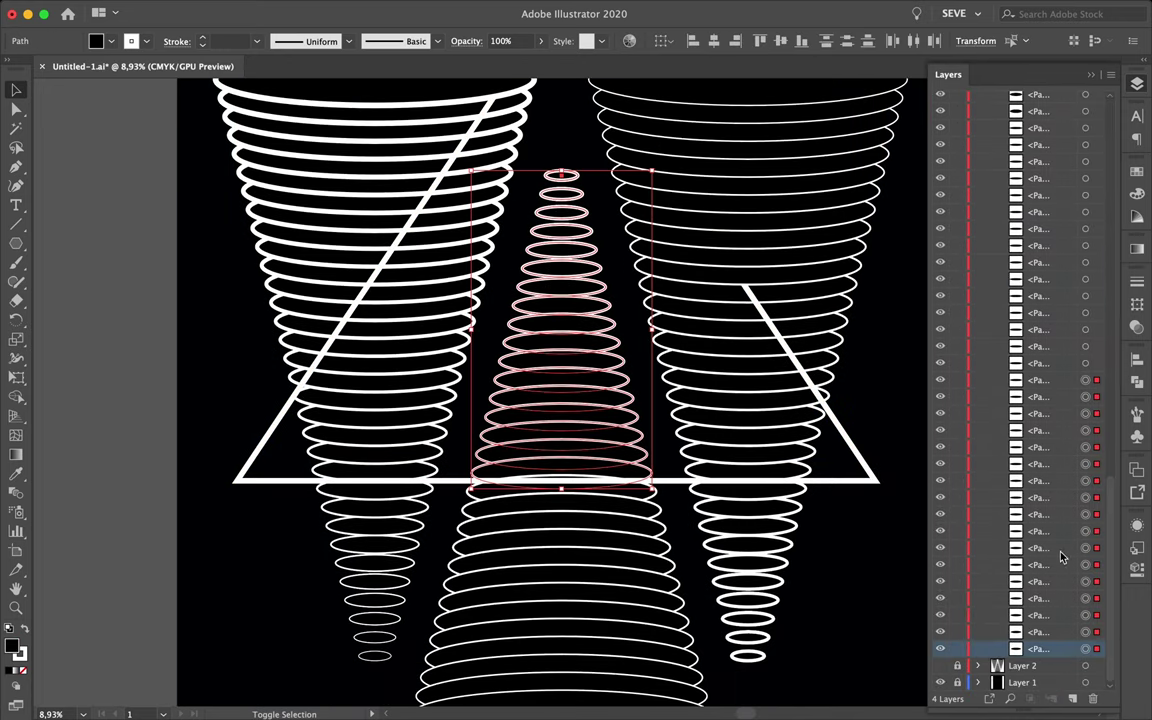
{"action": "scroll", "coordinate": [1000, 350], "scroll_direction": "up", "scroll_amount": 5}
{"action": "left_click", "coordinate": [853, 427]}
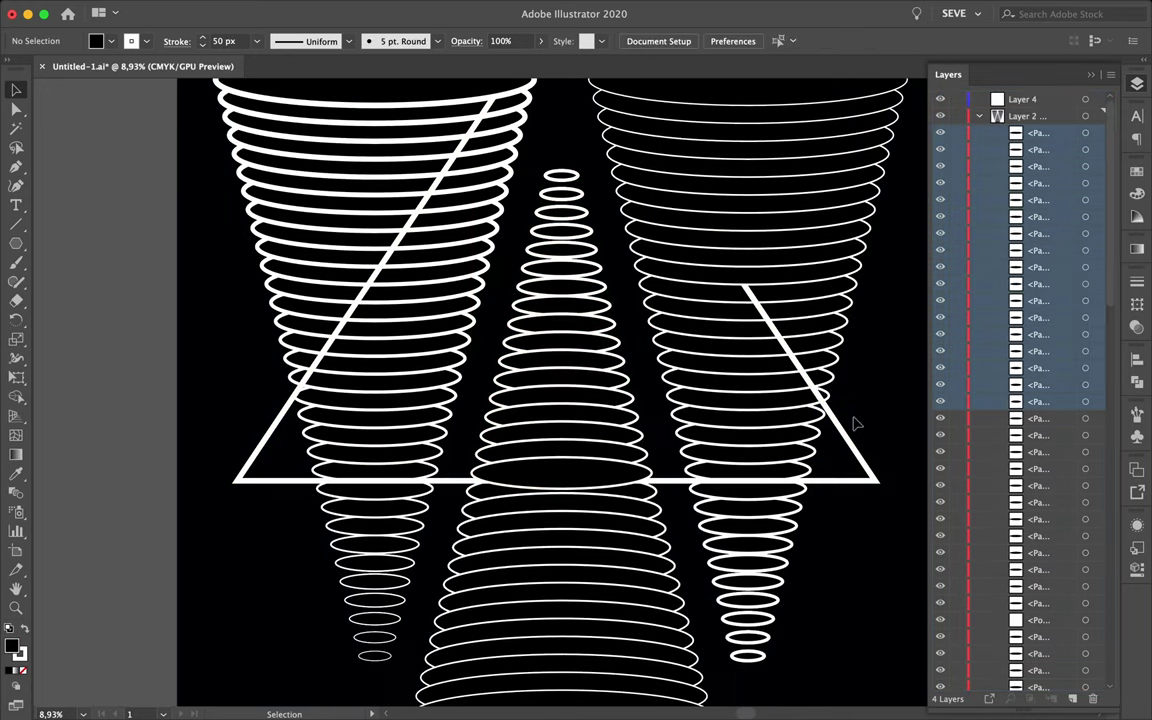
{"action": "key", "text": "ctrl+0"}
{"action": "left_click", "coordinate": [617, 456]}
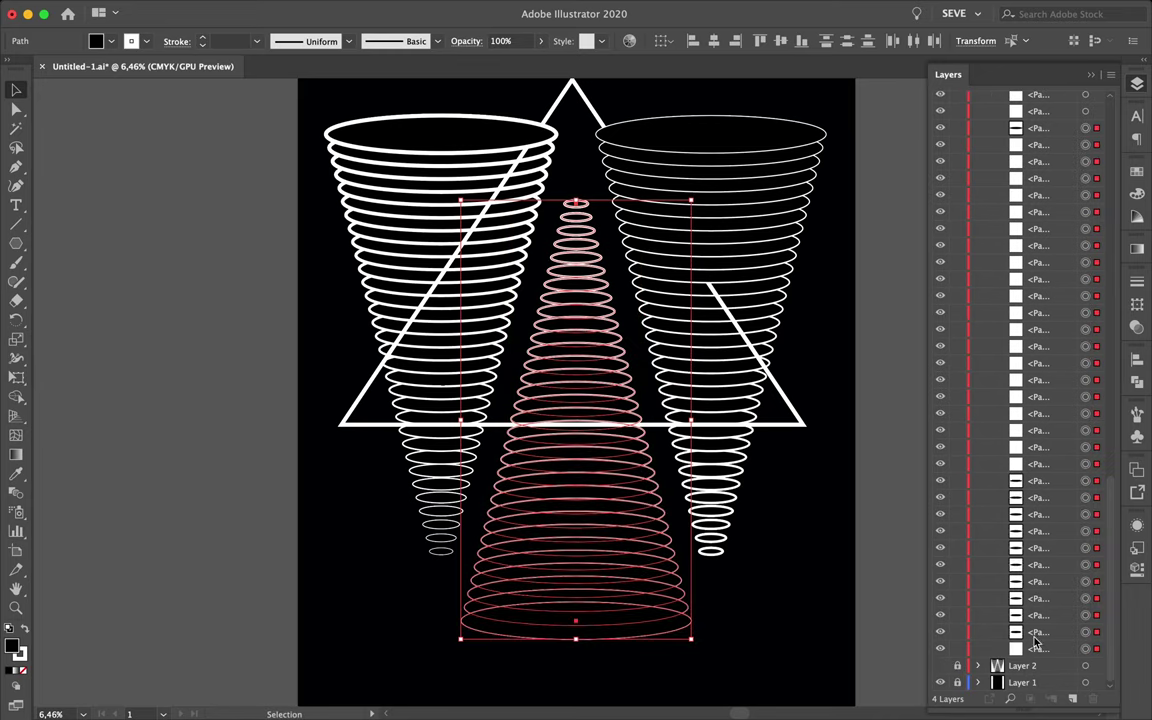
{"action": "scroll", "coordinate": [1055, 300], "scroll_direction": "up", "scroll_amount": 5}
{"action": "left_click", "coordinate": [852, 297]}
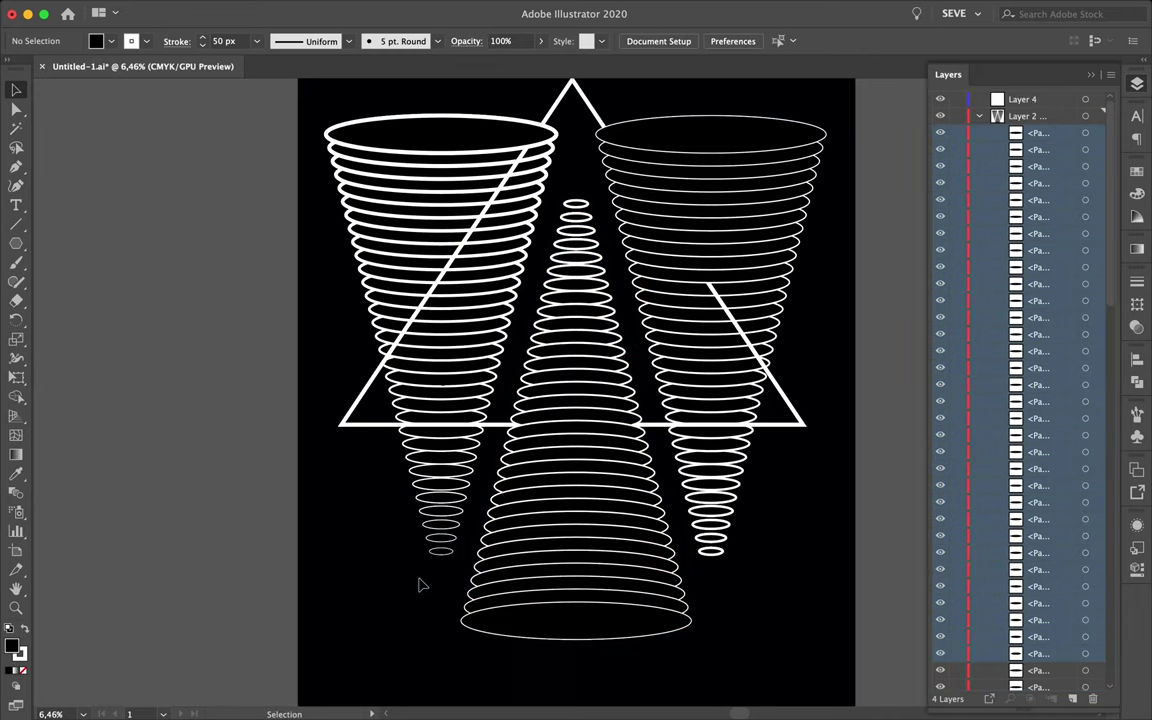
{"action": "scroll", "coordinate": [443, 300], "scroll_direction": "up", "scroll_amount": 3}
{"action": "left_click", "coordinate": [700, 545]}
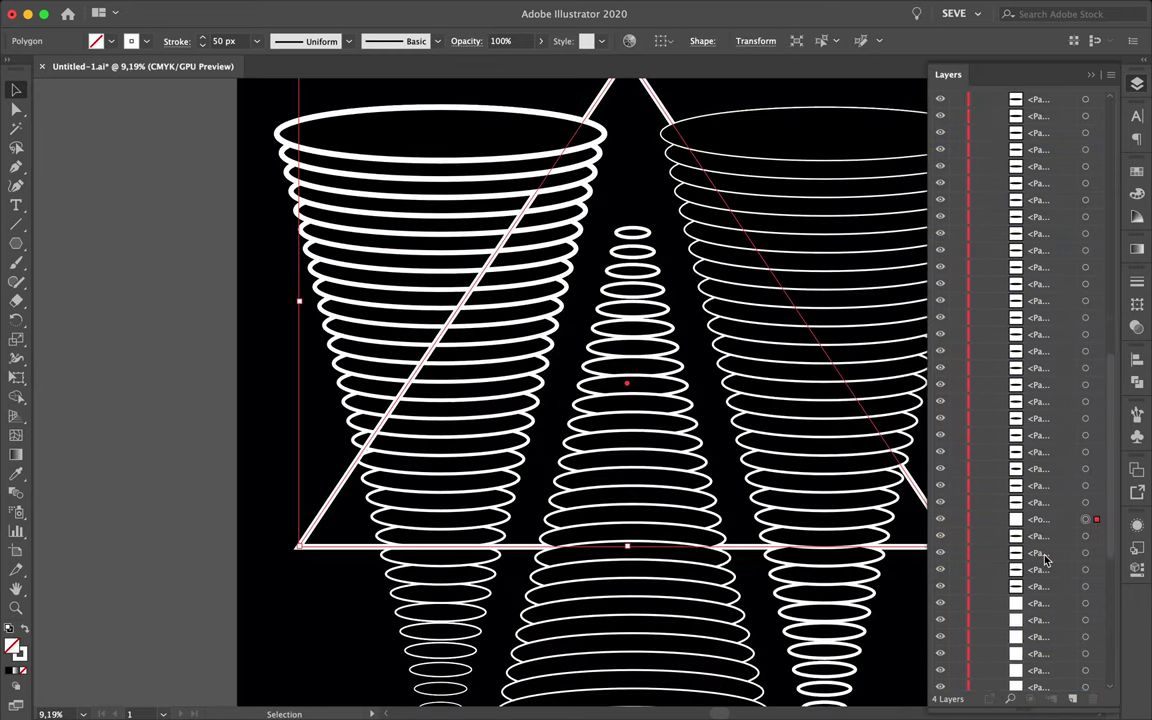
Select the triangle at its base and try the Width tool on its stroke.
{"action": "scroll", "coordinate": [527, 556], "scroll_direction": "up", "scroll_amount": 5}
{"action": "left_click", "coordinate": [527, 549]}
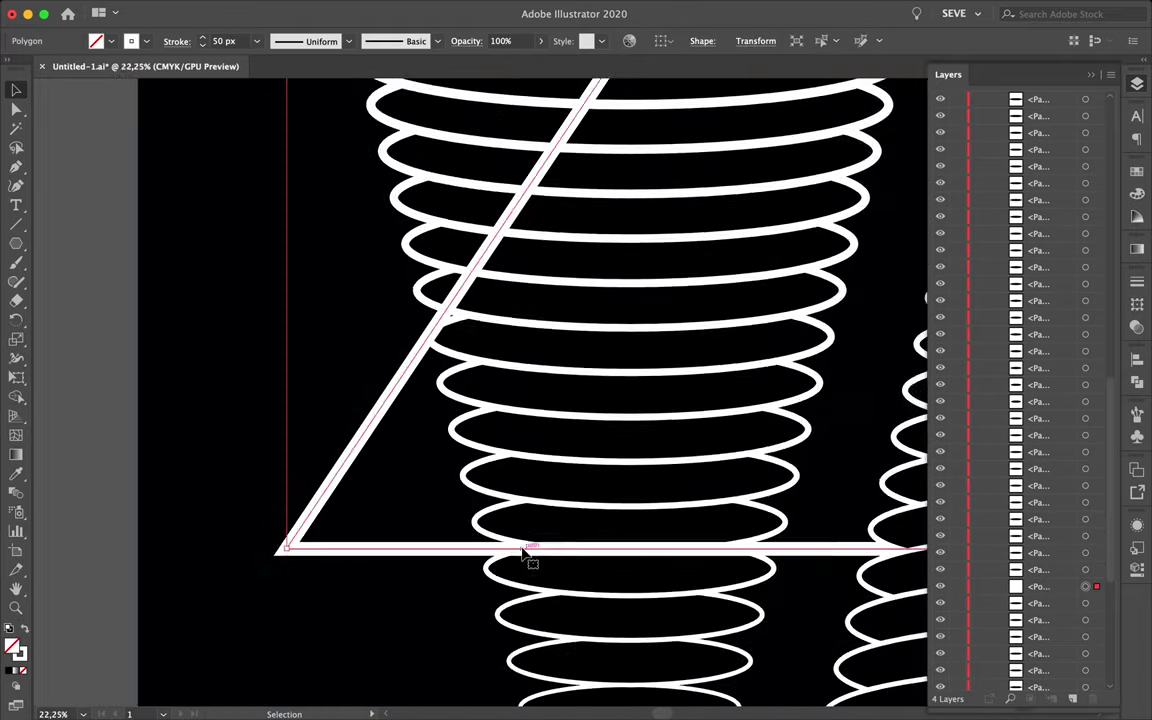
{"action": "scroll", "coordinate": [527, 556], "scroll_direction": "down", "scroll_amount": 5}
{"action": "left_click", "coordinate": [16, 358]}
{"action": "scroll", "coordinate": [560, 150], "scroll_direction": "up", "scroll_amount": 5}
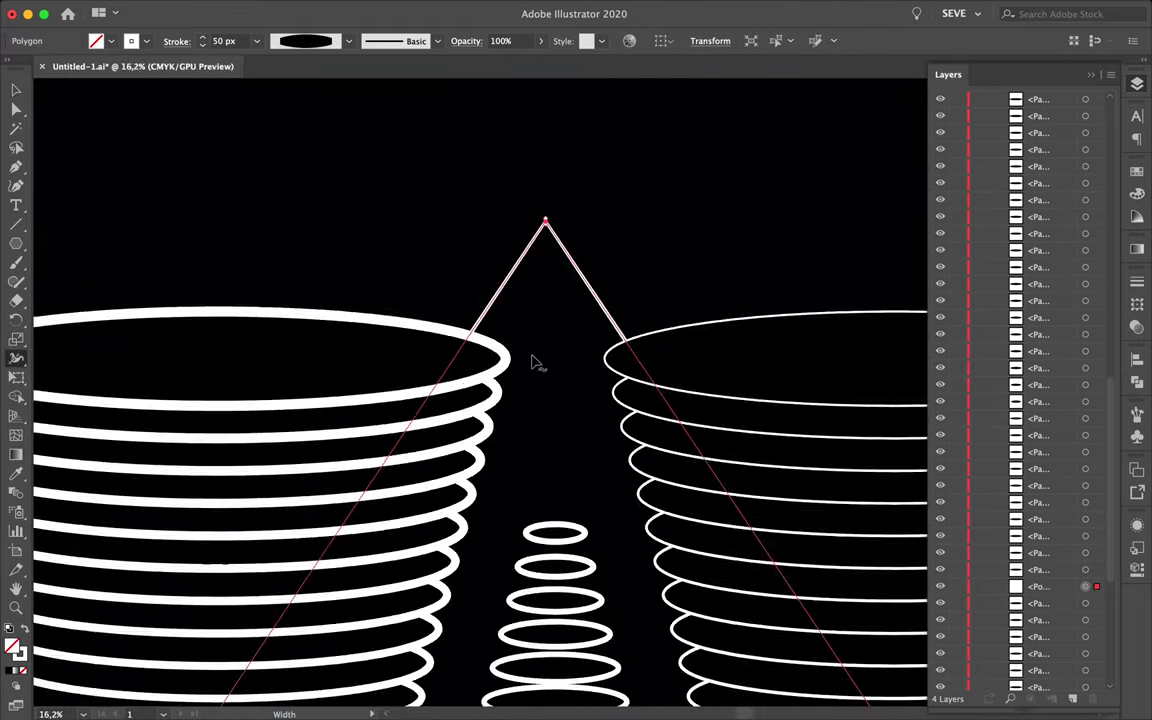
{"action": "scroll", "coordinate": [533, 362], "scroll_direction": "down", "scroll_amount": 5}
{"action": "key", "text": "v"}
{"action": "scroll", "coordinate": [368, 472], "scroll_direction": "up", "scroll_amount": 5}
{"action": "scroll", "coordinate": [355, 470], "scroll_direction": "down", "scroll_amount": 5}
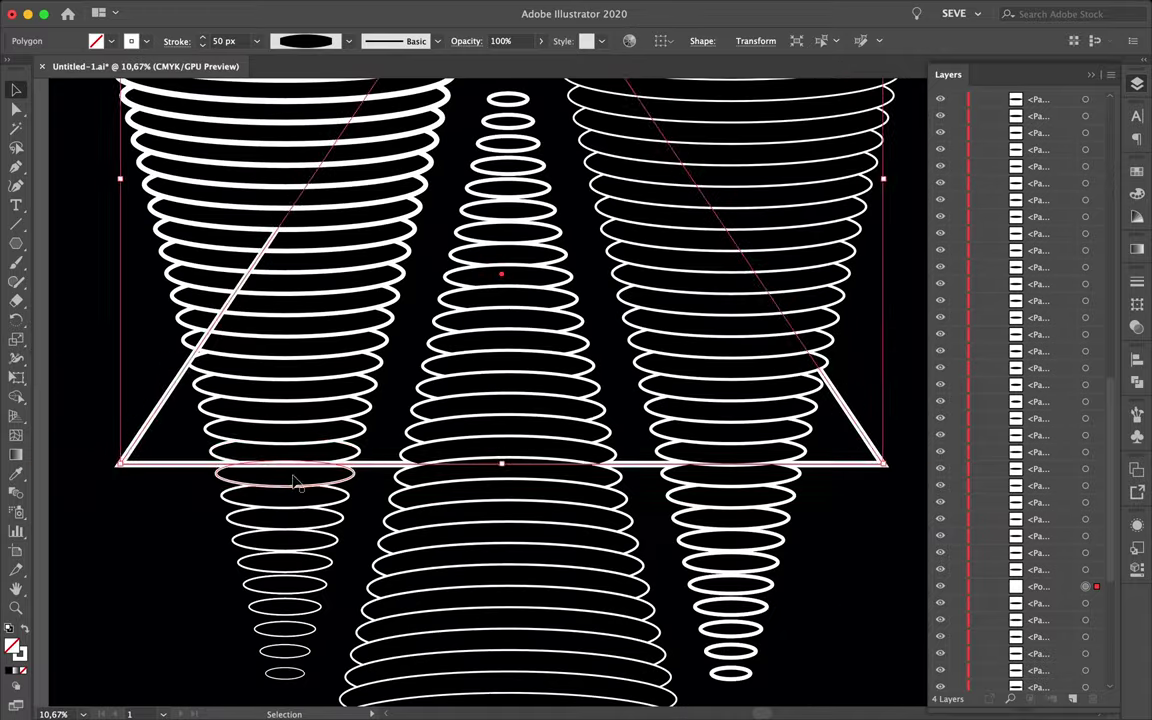
Rework the ellipse on the triangle's base with grouping and Pathfinder so the triangle weaves behind it.
{"action": "left_click", "coordinate": [310, 466]}
{"action": "scroll", "coordinate": [310, 466], "scroll_direction": "up", "scroll_amount": 5}
{"action": "scroll", "coordinate": [197, 432], "scroll_direction": "down", "scroll_amount": 1}
{"action": "scroll", "coordinate": [197, 432], "scroll_direction": "up", "scroll_amount": 5}
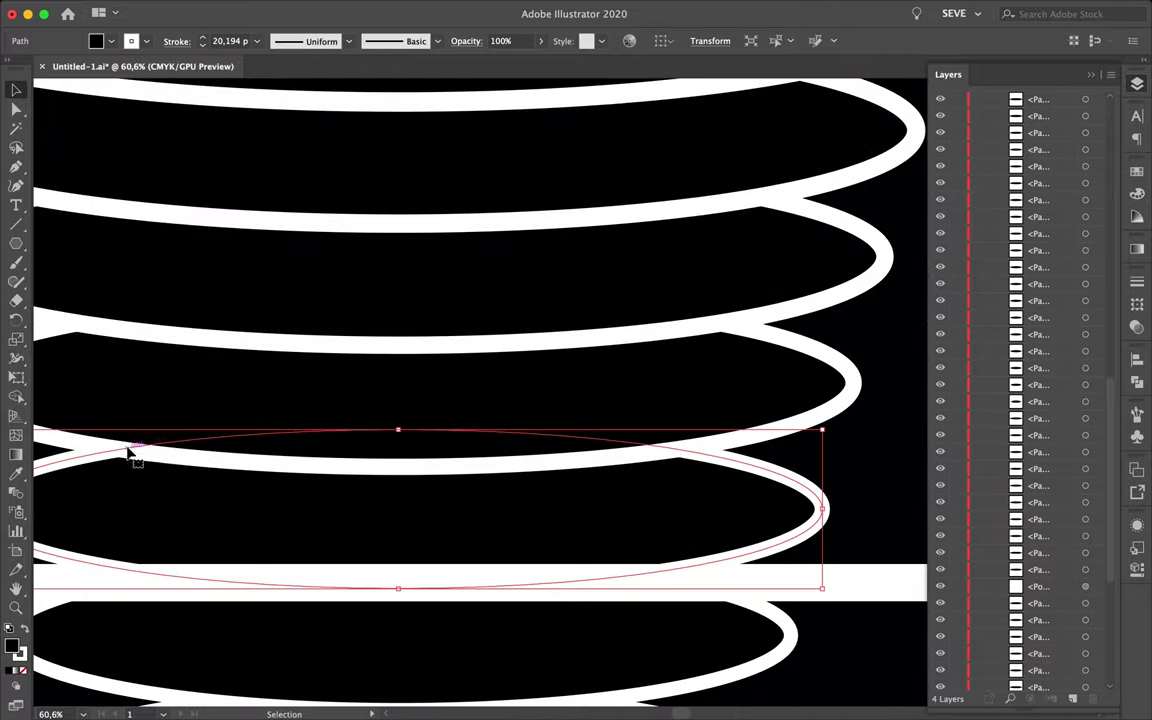
{"action": "scroll", "coordinate": [128, 450], "scroll_direction": "down", "scroll_amount": 5}
{"action": "mouse_move", "coordinate": [257, 424]}
{"action": "left_mouse_down"}
{"action": "mouse_move", "coordinate": [167, 437]}
{"action": "mouse_move", "coordinate": [238, 452]}
{"action": "mouse_move", "coordinate": [715, 467]}
{"action": "left_mouse_up"}
{"action": "key", "text": "ctrl+g"}
{"action": "key", "text": "shift+ctrl+F9"}
{"action": "left_click", "coordinate": [720, 474]}
{"action": "left_click", "coordinate": [1137, 84]}
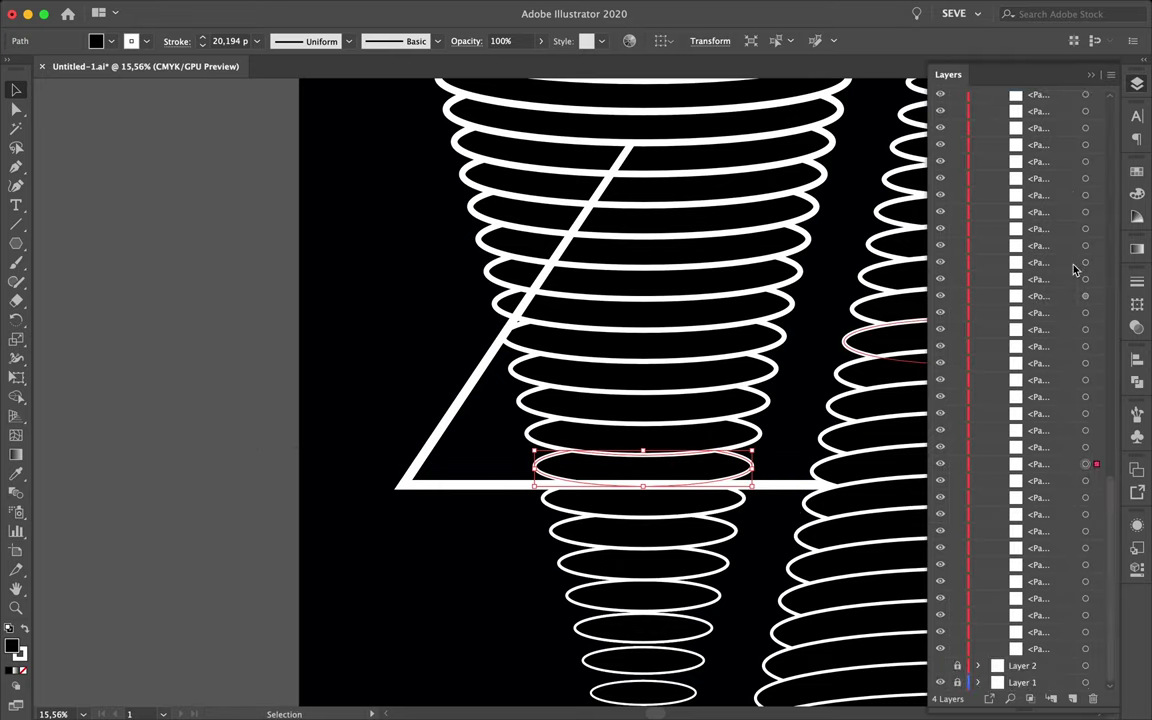
{"action": "left_click", "coordinate": [531, 440]}
{"action": "scroll", "coordinate": [531, 466], "scroll_direction": "down", "scroll_amount": 2}
{"action": "scroll", "coordinate": [531, 466], "scroll_direction": "down", "scroll_amount": 2}
Move a small ellipse onto the upper rings of the left cone.
{"action": "scroll", "coordinate": [531, 466], "scroll_direction": "down", "scroll_amount": 2}
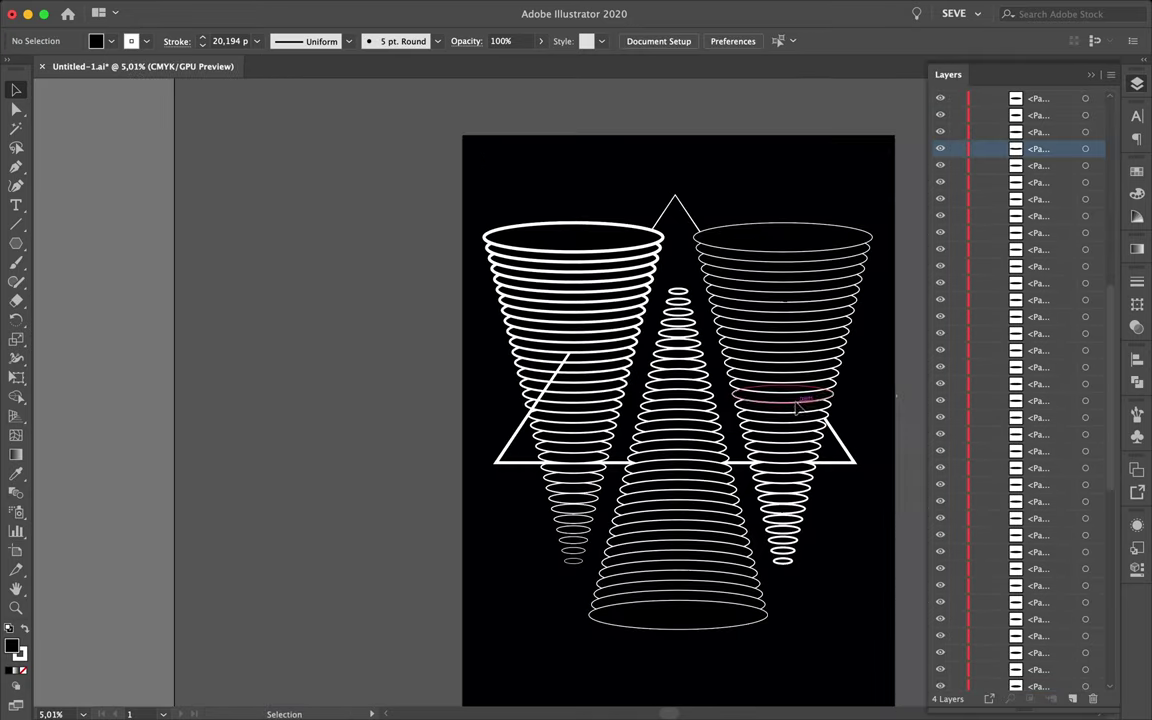
{"action": "scroll", "coordinate": [647, 292], "scroll_direction": "up", "scroll_amount": 1}
{"action": "left_click_drag", "start_coordinate": [689, 291], "coordinate": [514, 301]}
{"action": "scroll", "coordinate": [514, 301], "scroll_direction": "up", "scroll_amount": 5}
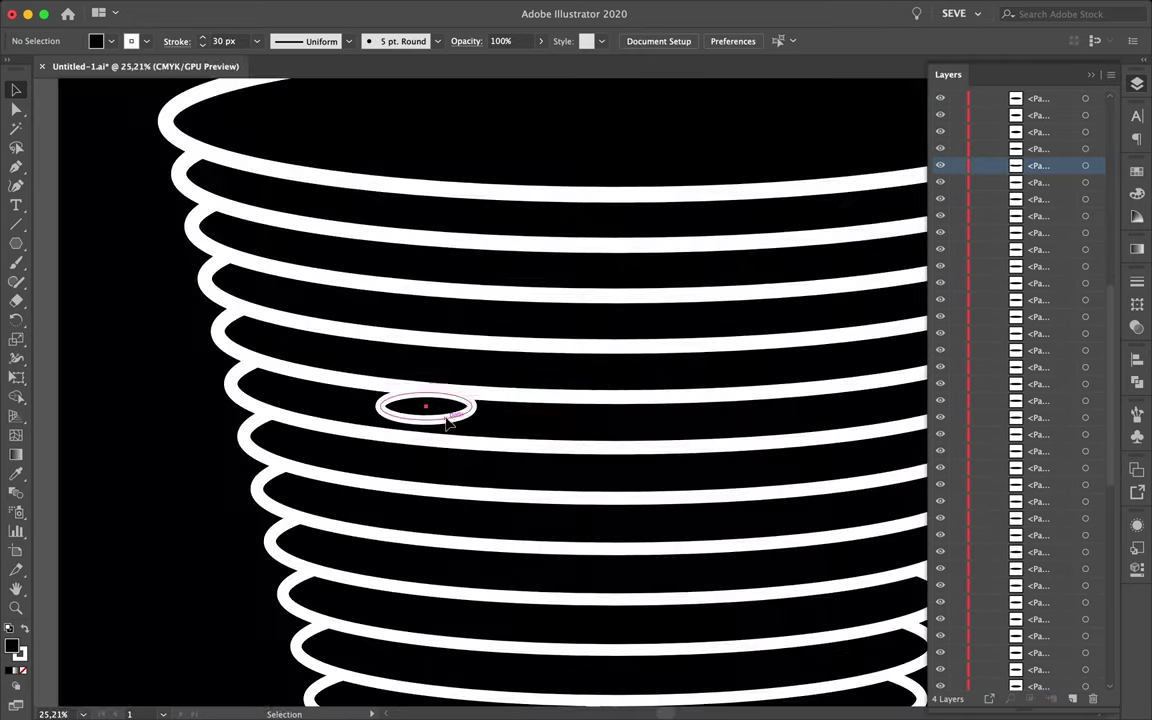
{"action": "scroll", "coordinate": [535, 403], "scroll_direction": "down", "scroll_amount": 2}
{"action": "left_click", "coordinate": [571, 301]}
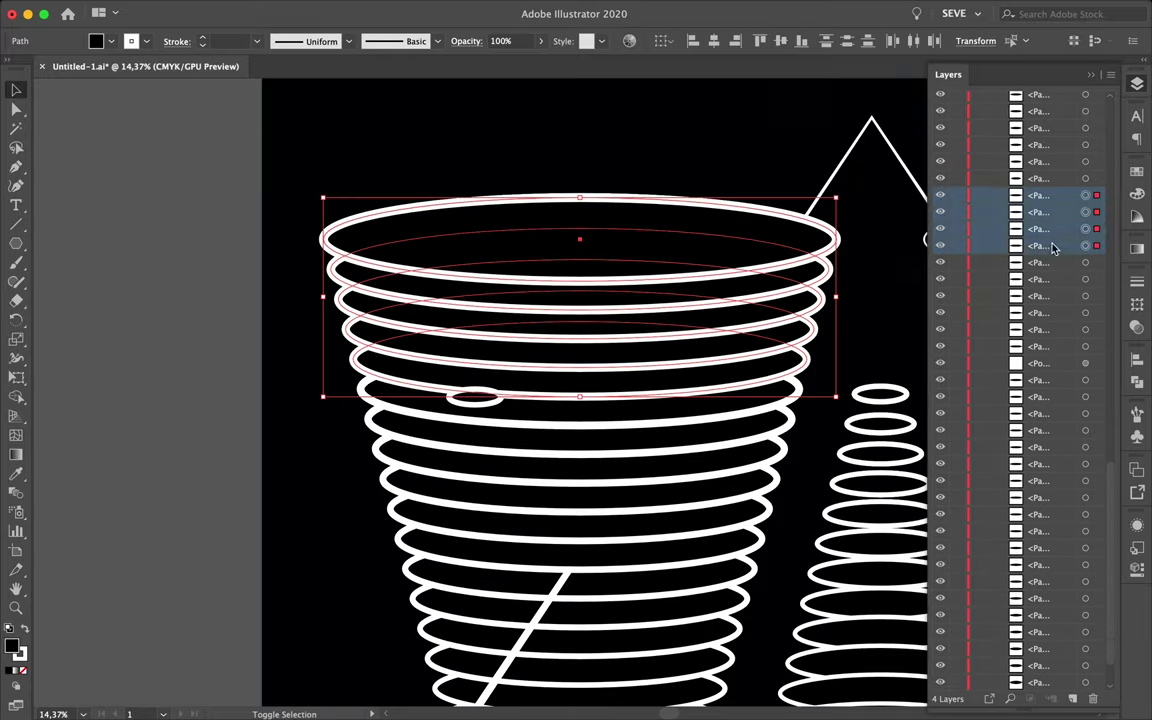
{"action": "left_click", "coordinate": [733, 244]}
{"action": "left_click", "coordinate": [836, 238]}
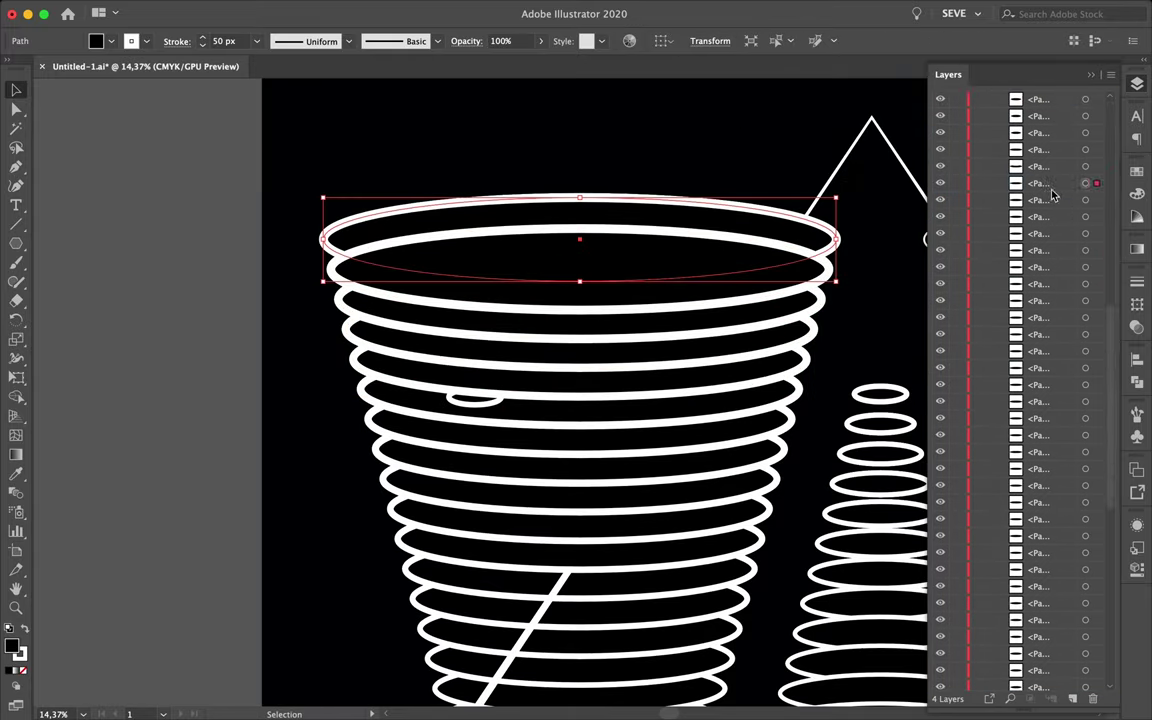
{"action": "scroll", "coordinate": [1046, 92], "scroll_direction": "up", "scroll_amount": 5}
{"action": "left_click", "coordinate": [760, 245]}
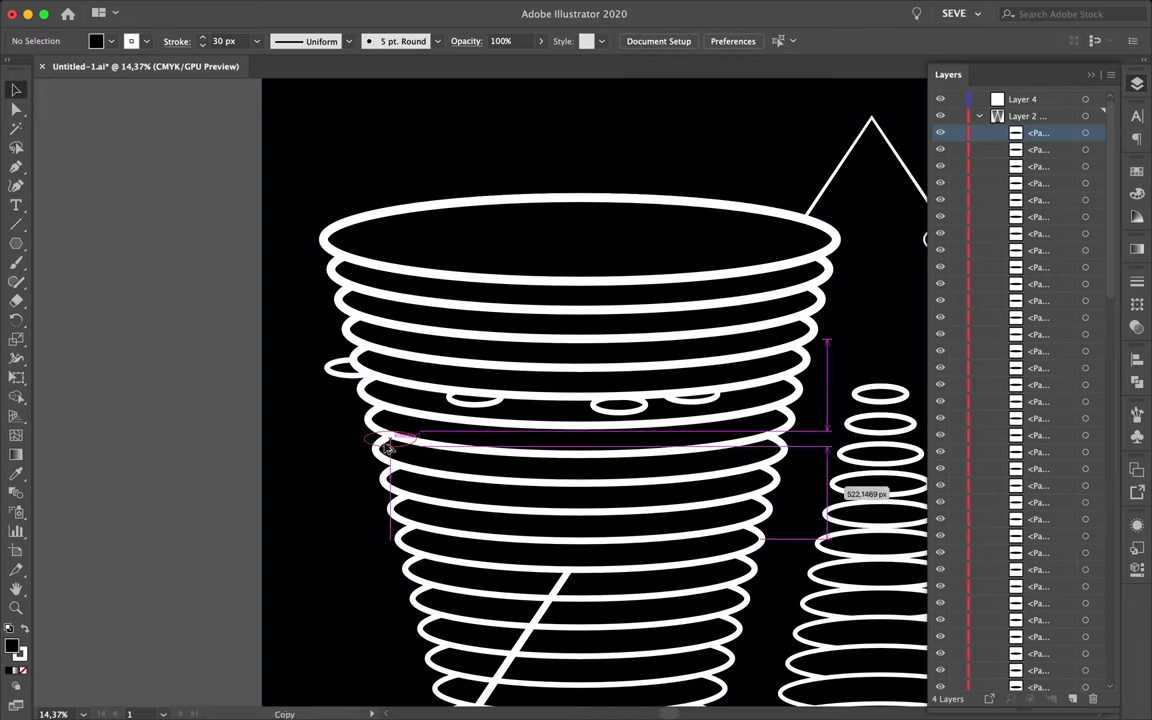
Place more small ellipse copies lower on the left cone and save the document.
{"action": "left_click_drag", "start_coordinate": [378, 397], "coordinate": [388, 450]}
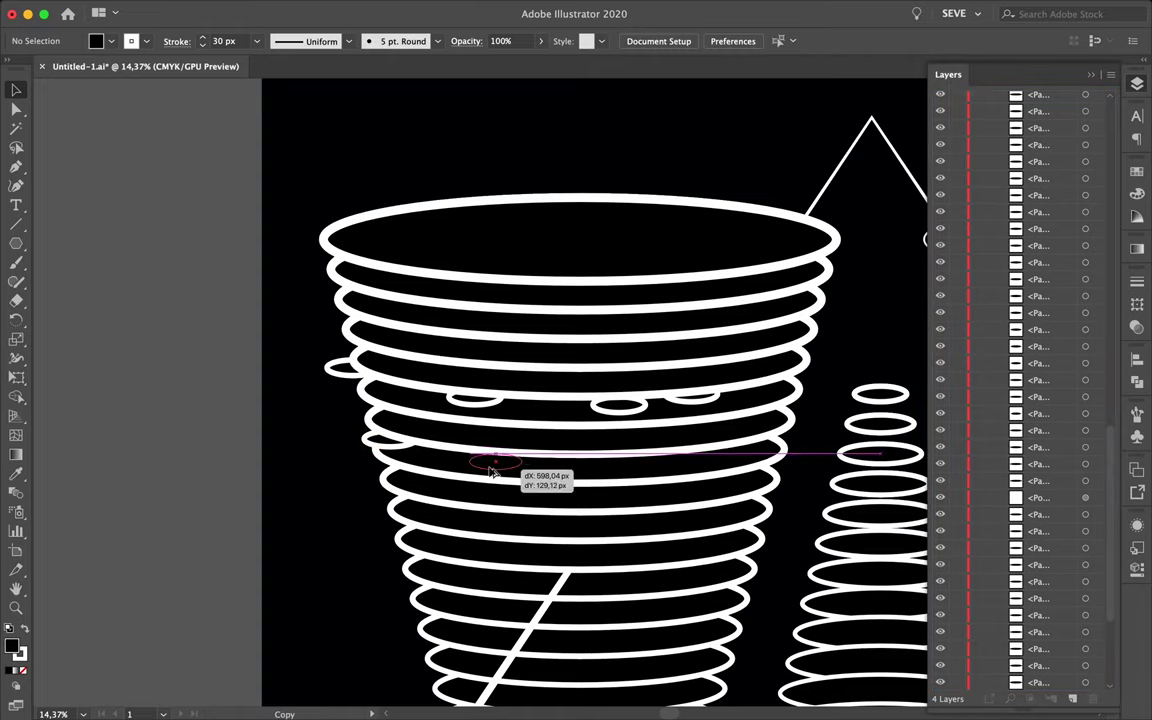
{"action": "left_click_drag", "start_coordinate": [490, 471], "coordinate": [492, 470]}
{"action": "left_click", "coordinate": [810, 460]}
{"action": "left_click_drag", "start_coordinate": [654, 467], "coordinate": [400, 516]}
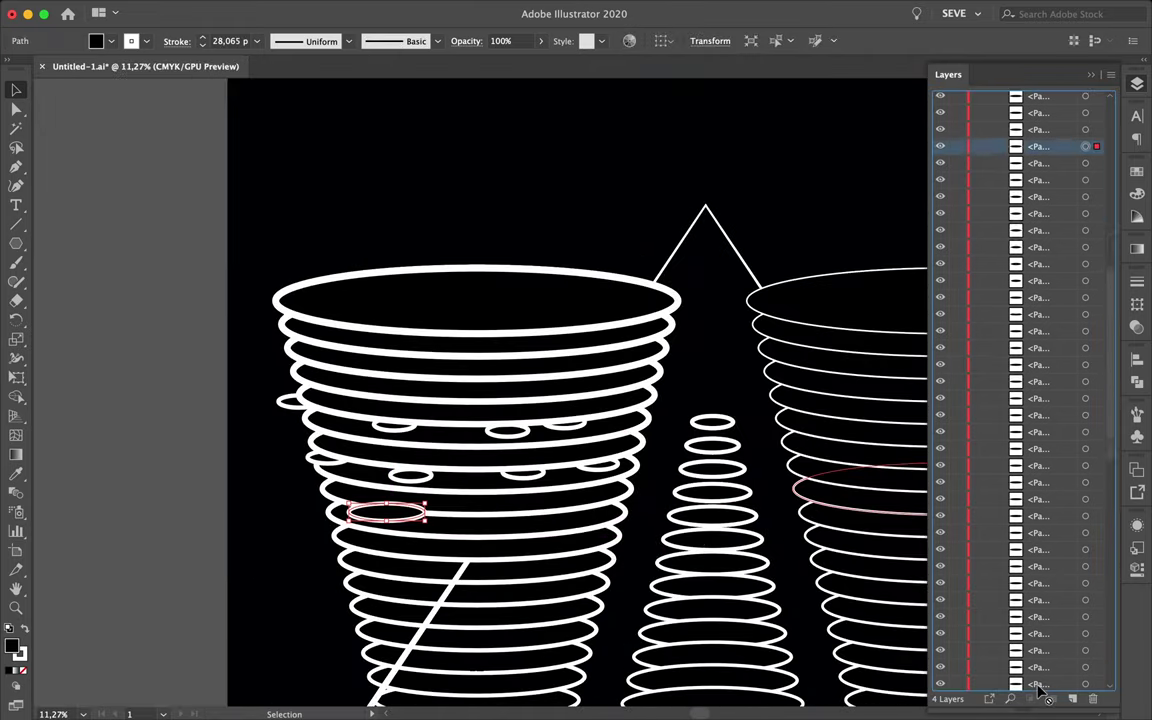
{"action": "scroll", "coordinate": [1042, 500], "scroll_direction": "up", "scroll_amount": 3}
{"action": "left_click_drag", "start_coordinate": [1035, 512], "coordinate": [576, 540]}
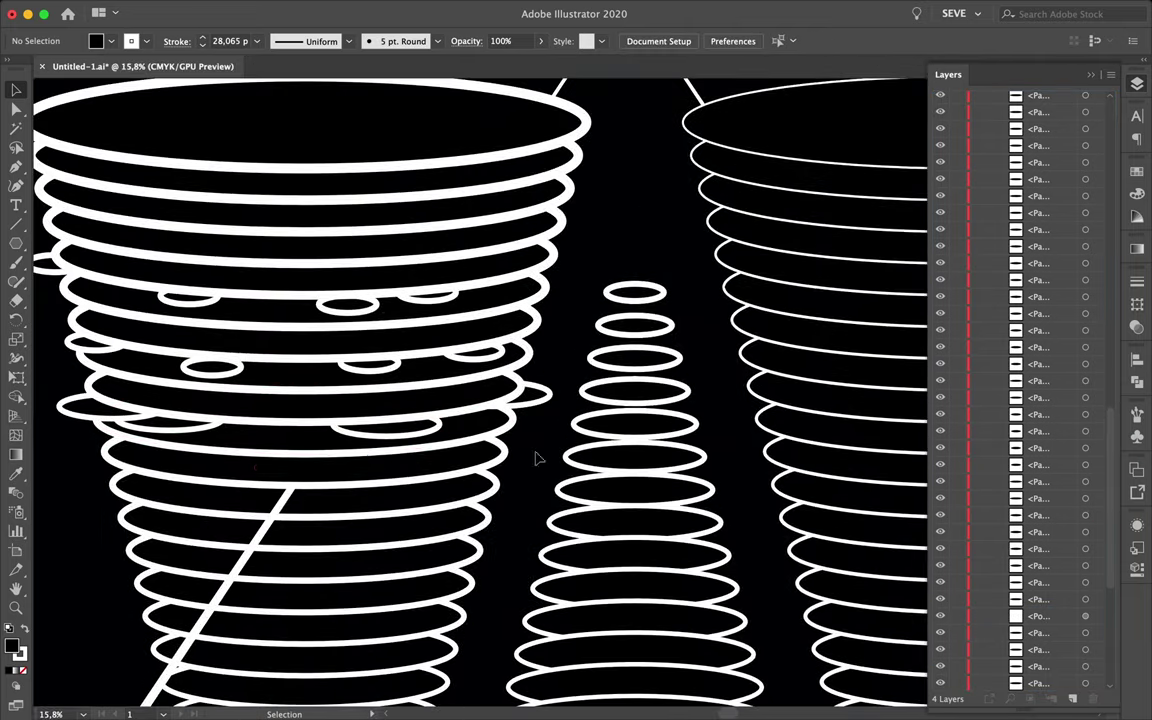
{"action": "mouse_move", "coordinate": [602, 518]}
{"action": "left_mouse_down"}
{"action": "mouse_move", "coordinate": [350, 466]}
{"action": "mouse_move", "coordinate": [435, 445]}
{"action": "left_mouse_up"}
{"action": "left_click", "coordinate": [82, 532]}
{"action": "scroll", "coordinate": [398, 480], "scroll_direction": "down", "scroll_amount": 3}
{"action": "key", "text": "ctrl+s"}
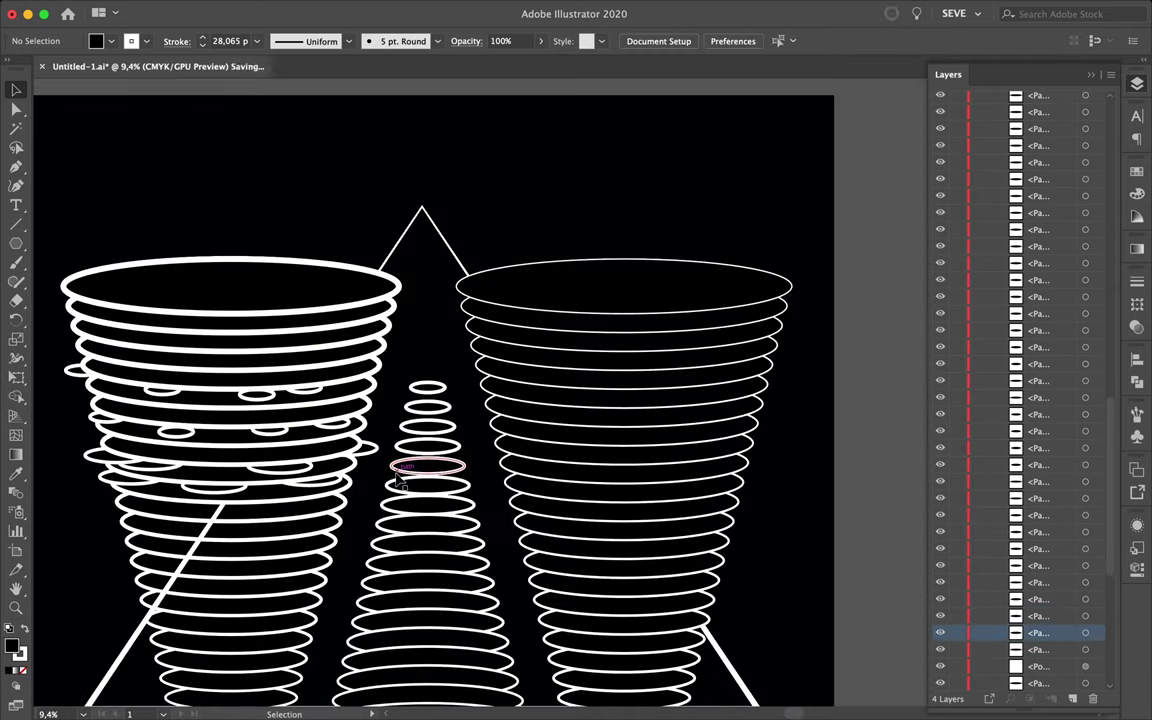
Copy the selected small ellipse to a new spot on the left cone.
{"action": "scroll", "coordinate": [360, 540], "scroll_direction": "down", "scroll_amount": 2}
{"action": "scroll", "coordinate": [262, 437], "scroll_direction": "up", "scroll_amount": 3}
{"action": "scroll", "coordinate": [262, 437], "scroll_direction": "down", "scroll_amount": 3}
{"action": "scroll", "coordinate": [237, 270], "scroll_direction": "up", "scroll_amount": 3}
{"action": "mouse_move", "coordinate": [237, 270]}
{"action": "left_mouse_down"}
{"action": "mouse_move", "coordinate": [212, 236]}
{"action": "mouse_move", "coordinate": [178, 235]}
{"action": "left_mouse_up"}
{"action": "scroll", "coordinate": [1038, 260], "scroll_direction": "down", "scroll_amount": 3}
{"action": "scroll", "coordinate": [1038, 290], "scroll_direction": "up", "scroll_amount": 3}
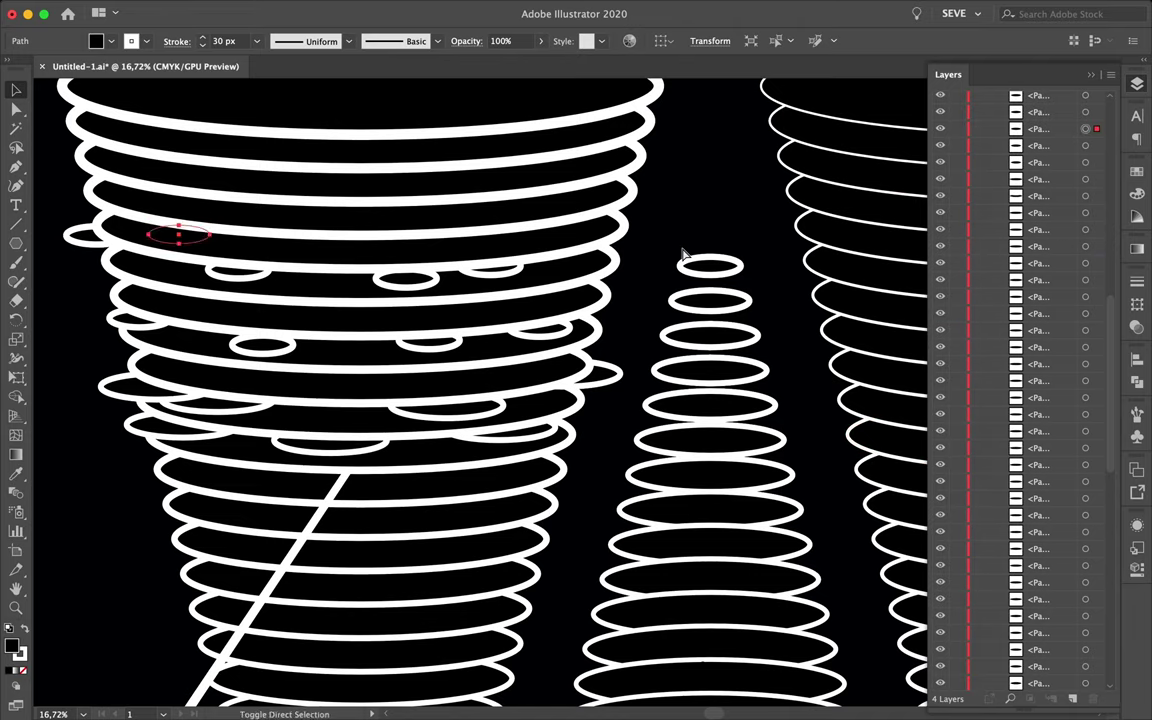
Pick cone ellipses from the object list and move the small ellipse up inside the cone.
{"action": "left_click", "coordinate": [1040, 300]}
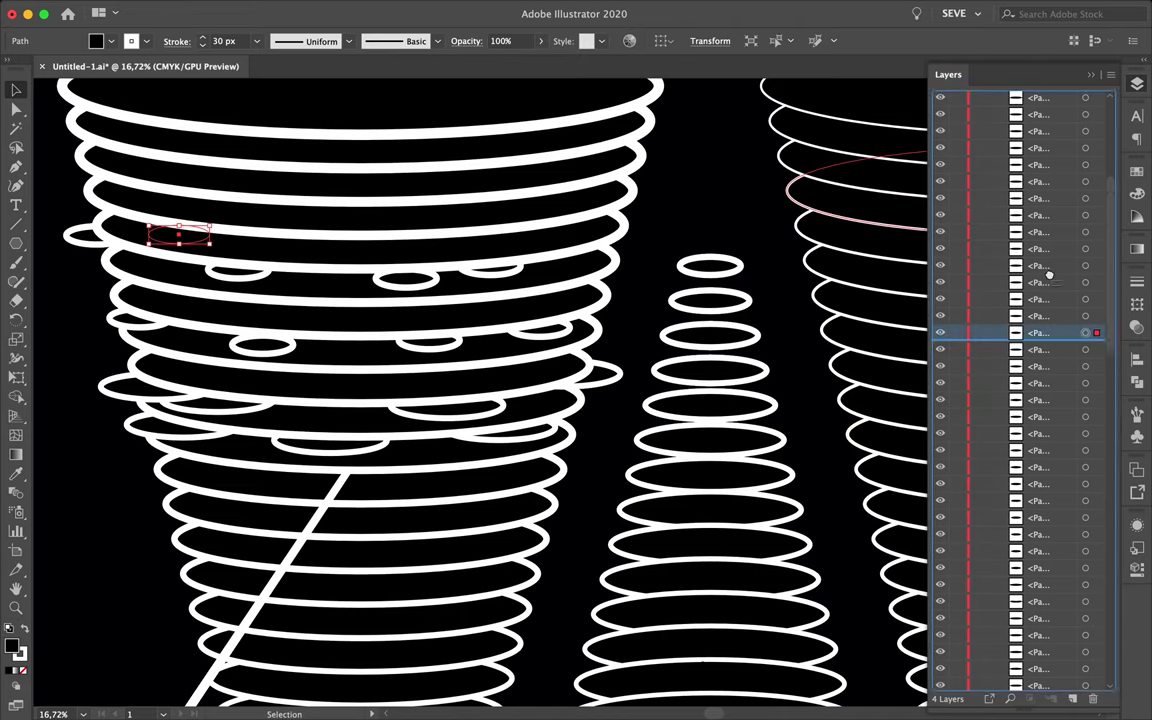
{"action": "left_click", "coordinate": [1045, 199]}
{"action": "left_click", "coordinate": [1082, 183]}
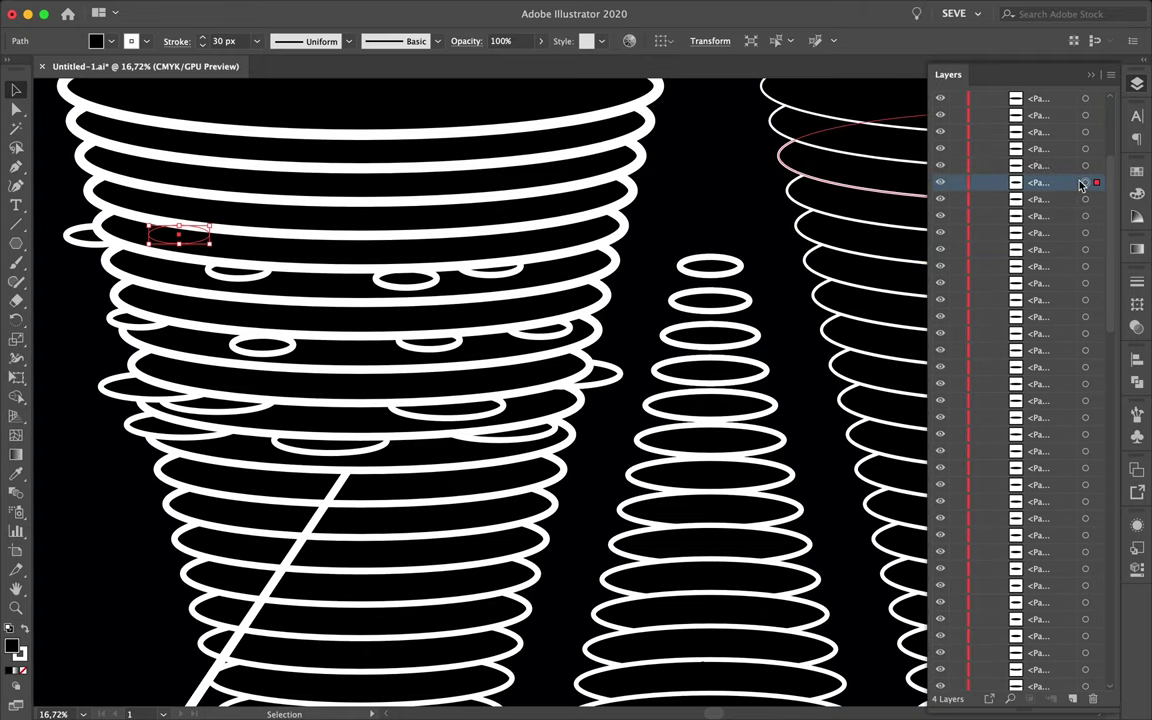
{"action": "scroll", "coordinate": [143, 255], "scroll_direction": "up", "scroll_amount": 3}
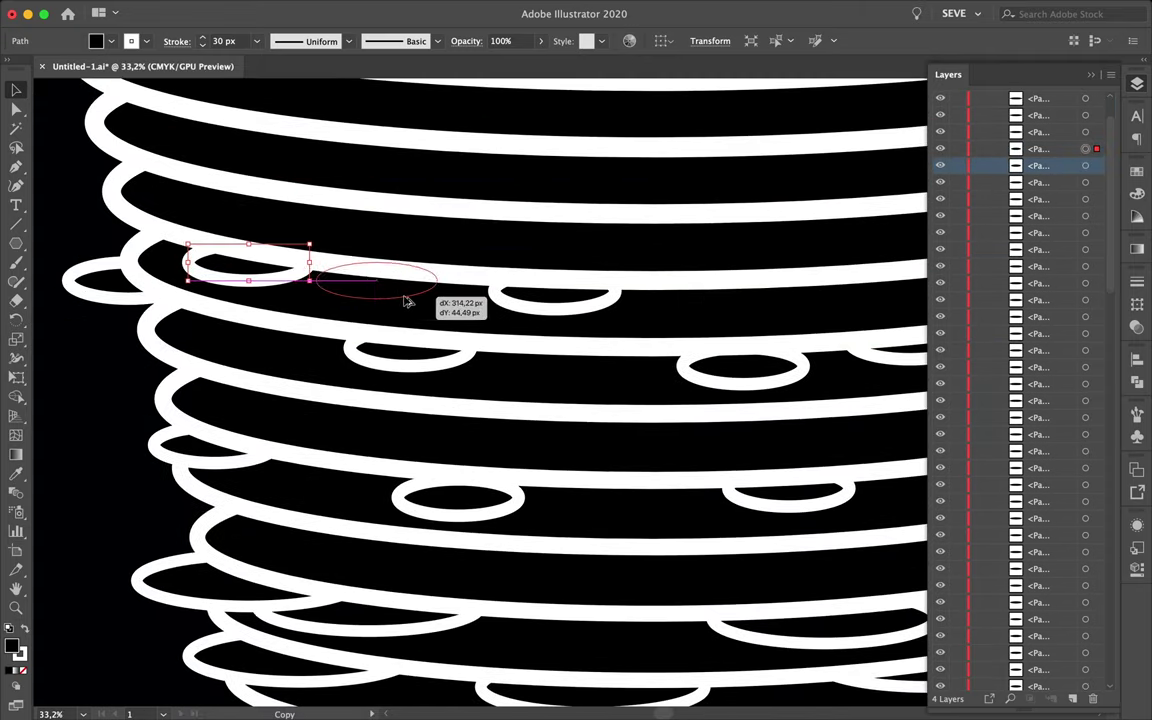
{"action": "scroll", "coordinate": [590, 265], "scroll_direction": "down", "scroll_amount": 3}
{"action": "left_click_drag", "start_coordinate": [175, 232], "coordinate": [578, 262]}
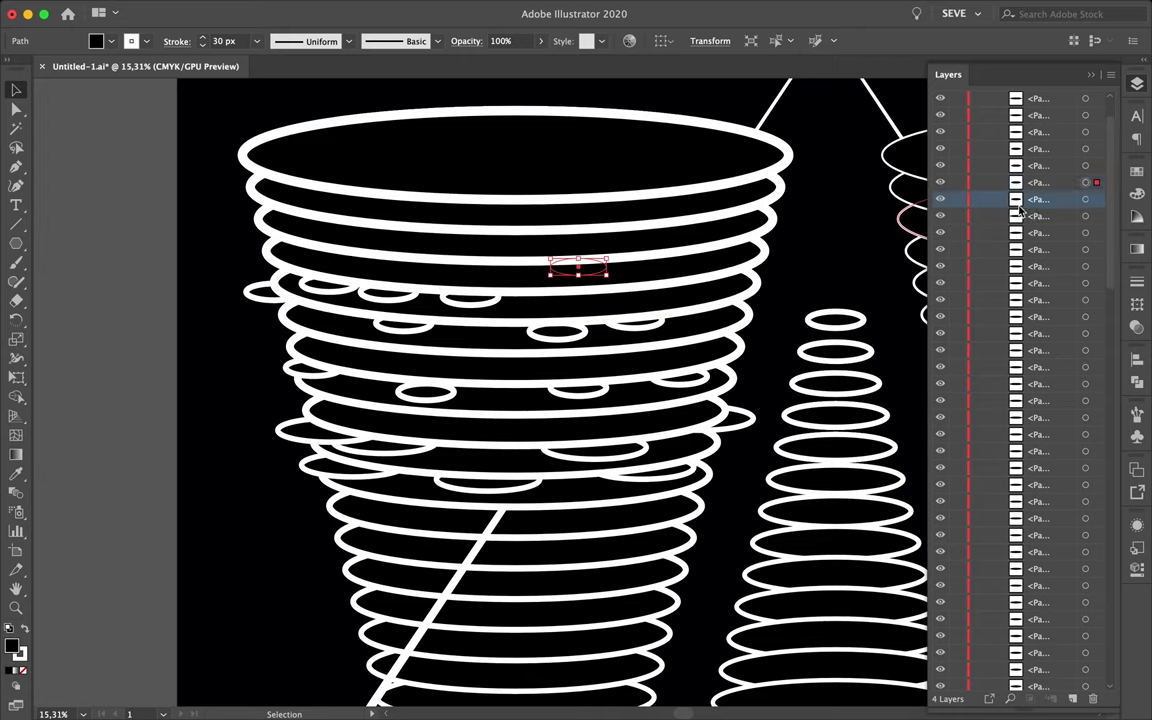
{"action": "key", "text": "ctrl+shift+a"}
Scatter two more small ellipse copies across the left cone and fit the artboard in view.
{"action": "mouse_move", "coordinate": [297, 250]}
{"action": "left_mouse_down"}
{"action": "mouse_move", "coordinate": [408, 233]}
{"action": "mouse_move", "coordinate": [522, 236]}
{"action": "left_mouse_up"}
{"action": "mouse_move", "coordinate": [540, 245]}
{"action": "left_mouse_down"}
{"action": "mouse_move", "coordinate": [655, 245]}
{"action": "mouse_move", "coordinate": [670, 210]}
{"action": "mouse_move", "coordinate": [494, 203]}
{"action": "left_mouse_up"}
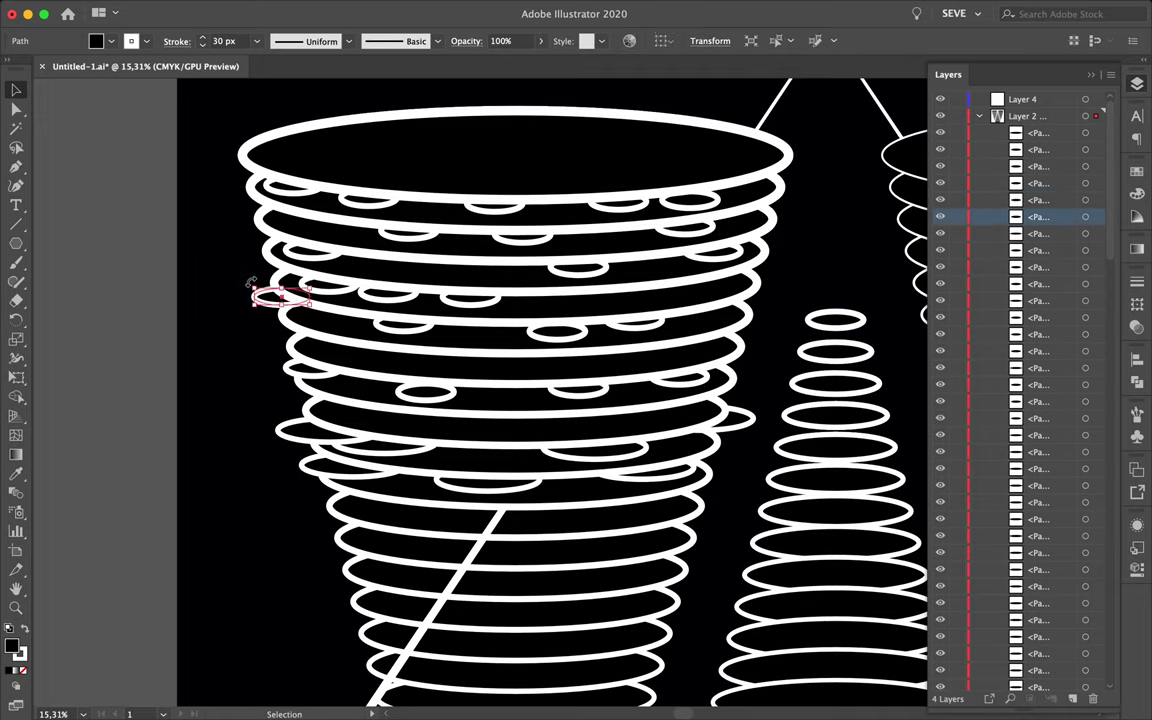
{"action": "left_click", "coordinate": [228, 326]}
{"action": "key", "text": "ctrl+0"}
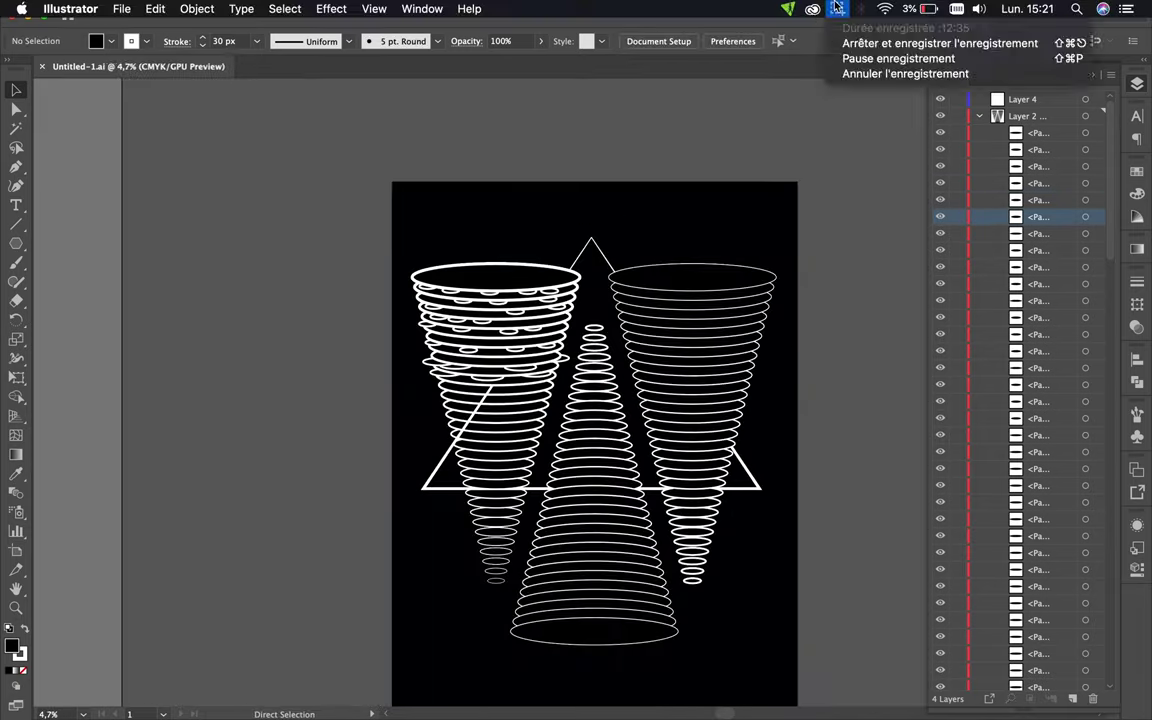
Drop a small ellipse copy lower on the left cone and restack it in the Layers panel.
{"action": "scroll", "coordinate": [445, 350], "scroll_direction": "up", "scroll_amount": 3}
{"action": "scroll", "coordinate": [441, 343], "scroll_direction": "down", "scroll_amount": 3}
{"action": "left_click", "coordinate": [448, 341]}
{"action": "scroll", "coordinate": [1041, 130], "scroll_direction": "down", "scroll_amount": 5}
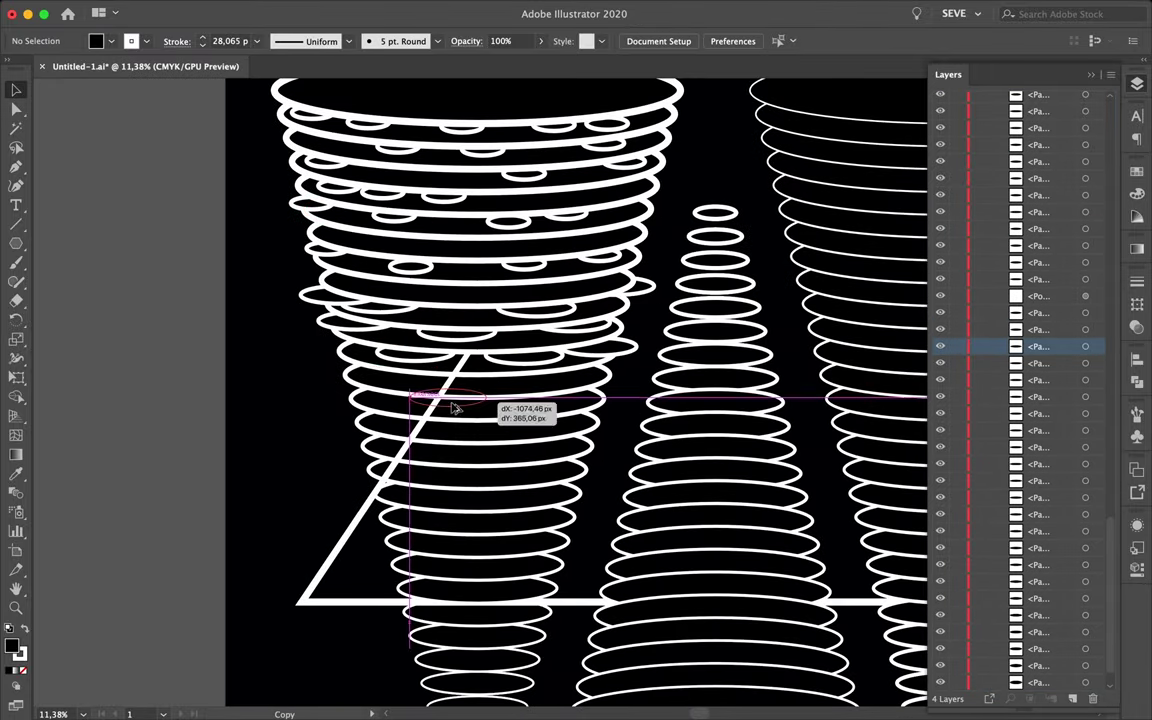
{"action": "left_click_drag", "start_coordinate": [527, 375], "coordinate": [487, 392]}
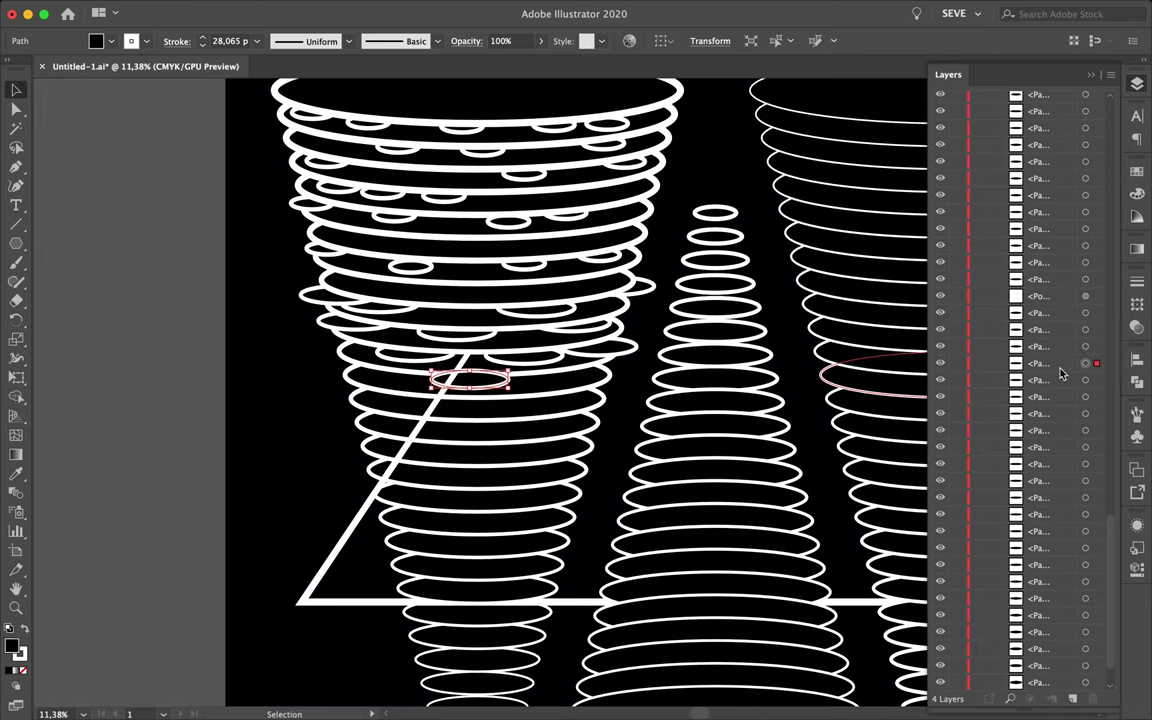
{"action": "left_click_drag", "start_coordinate": [1045, 380], "coordinate": [1060, 450]}
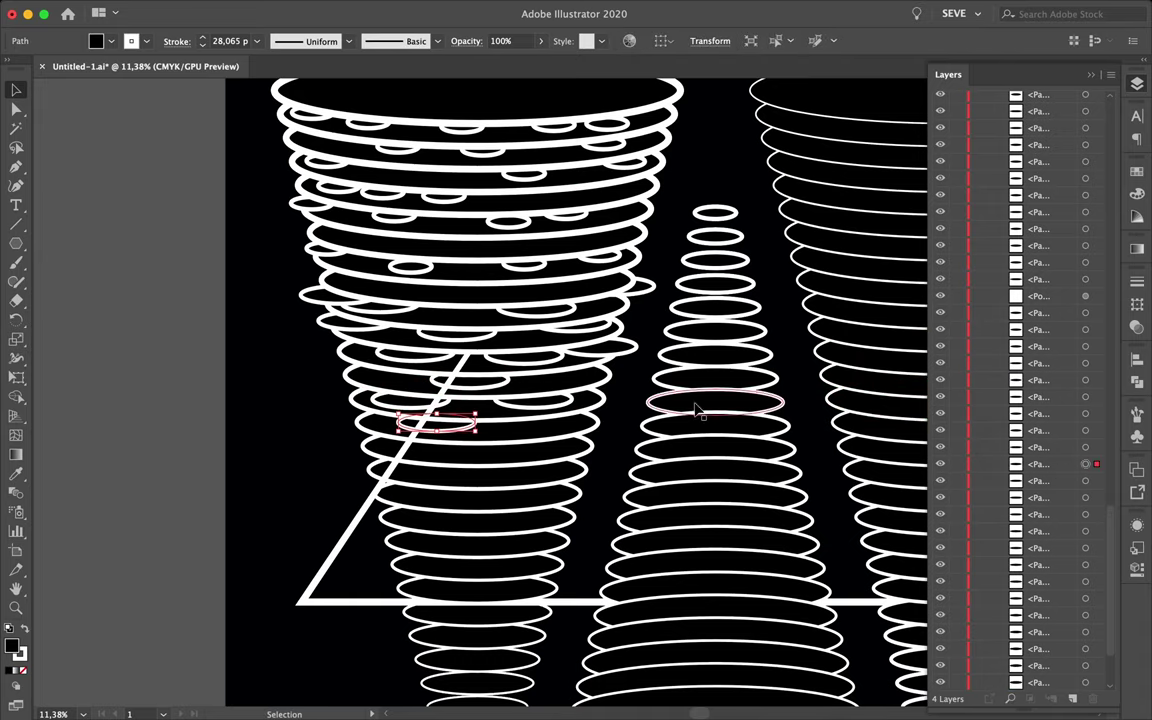
Duplicate a small ellipse onto a lower ring and move it up the stacking order.
{"action": "left_click_drag", "start_coordinate": [698, 410], "coordinate": [563, 430]}
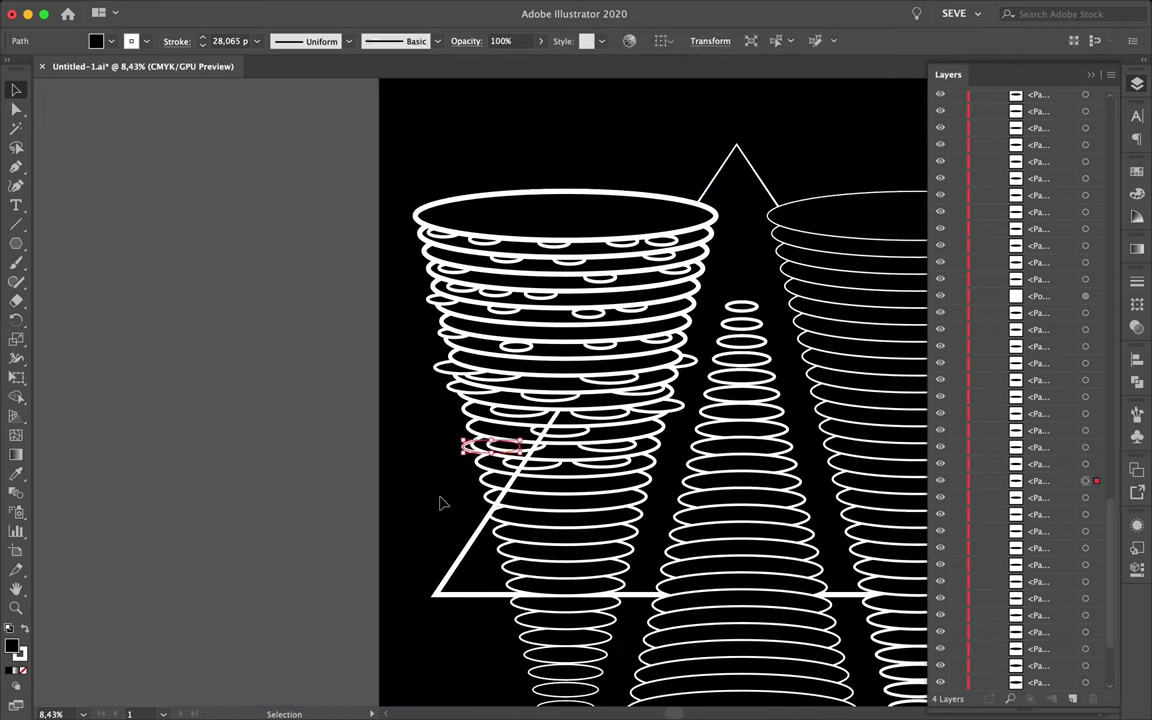
{"action": "left_click", "coordinate": [765, 415]}
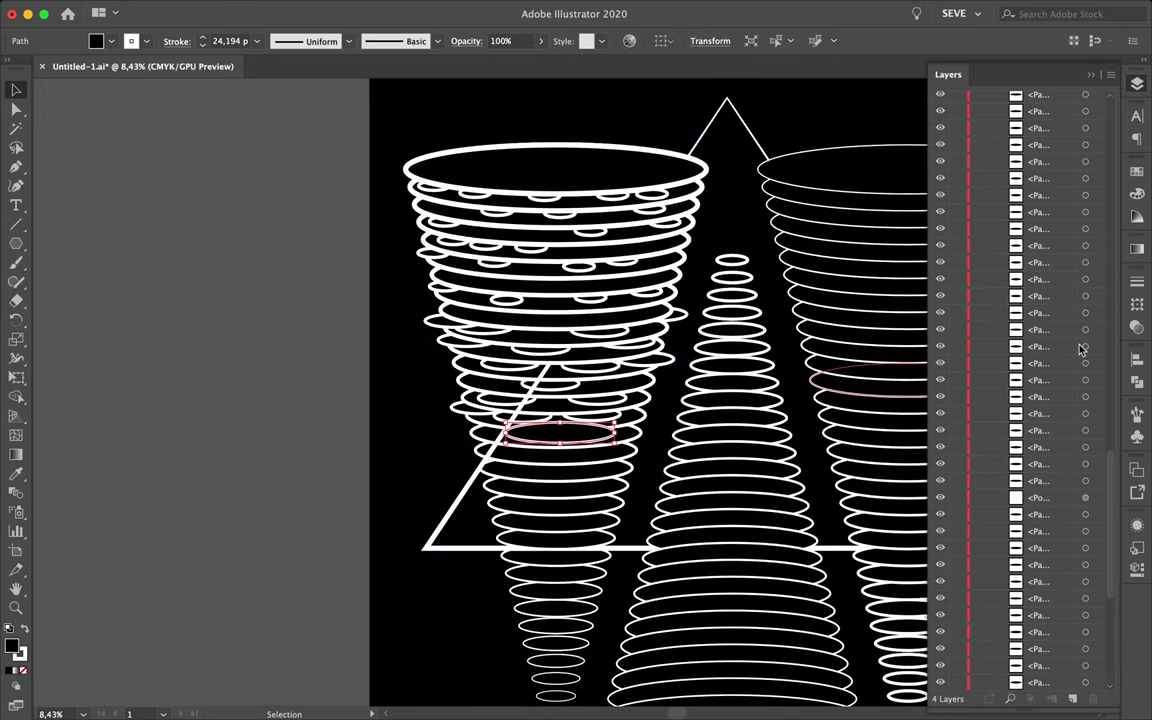
{"action": "scroll", "coordinate": [1082, 348], "scroll_direction": "down", "scroll_amount": 10}
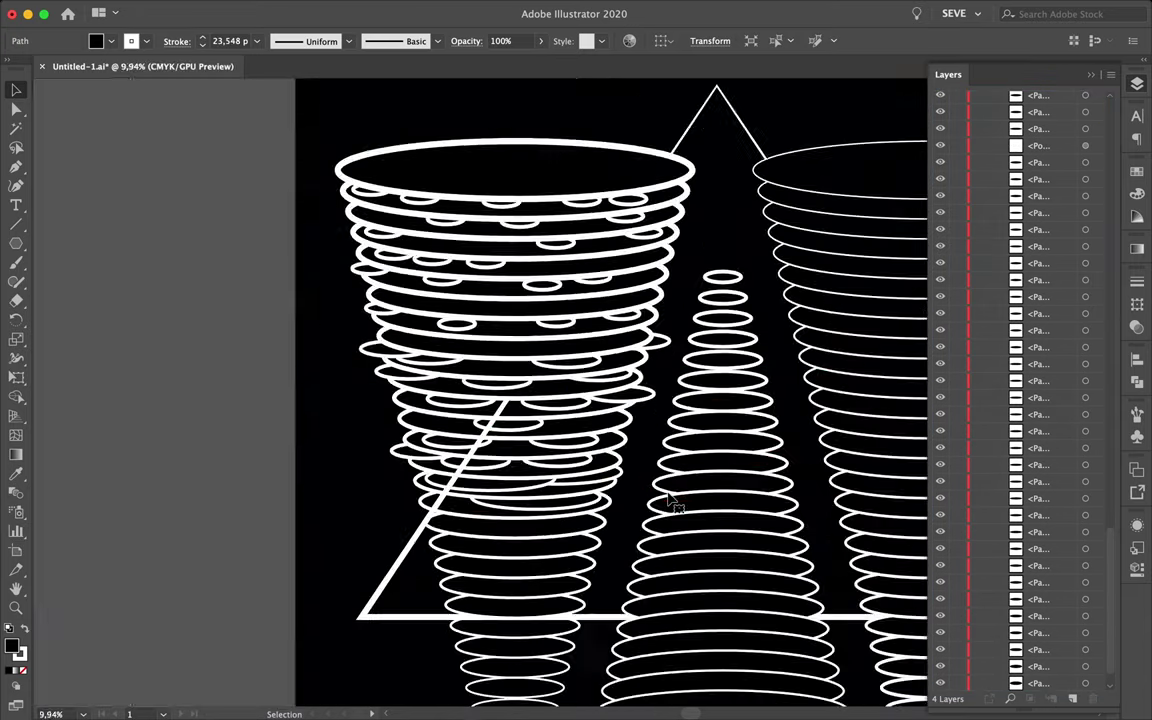
{"action": "scroll", "coordinate": [672, 505], "scroll_direction": "down", "scroll_amount": 1}
{"action": "left_click", "coordinate": [1056, 651]}
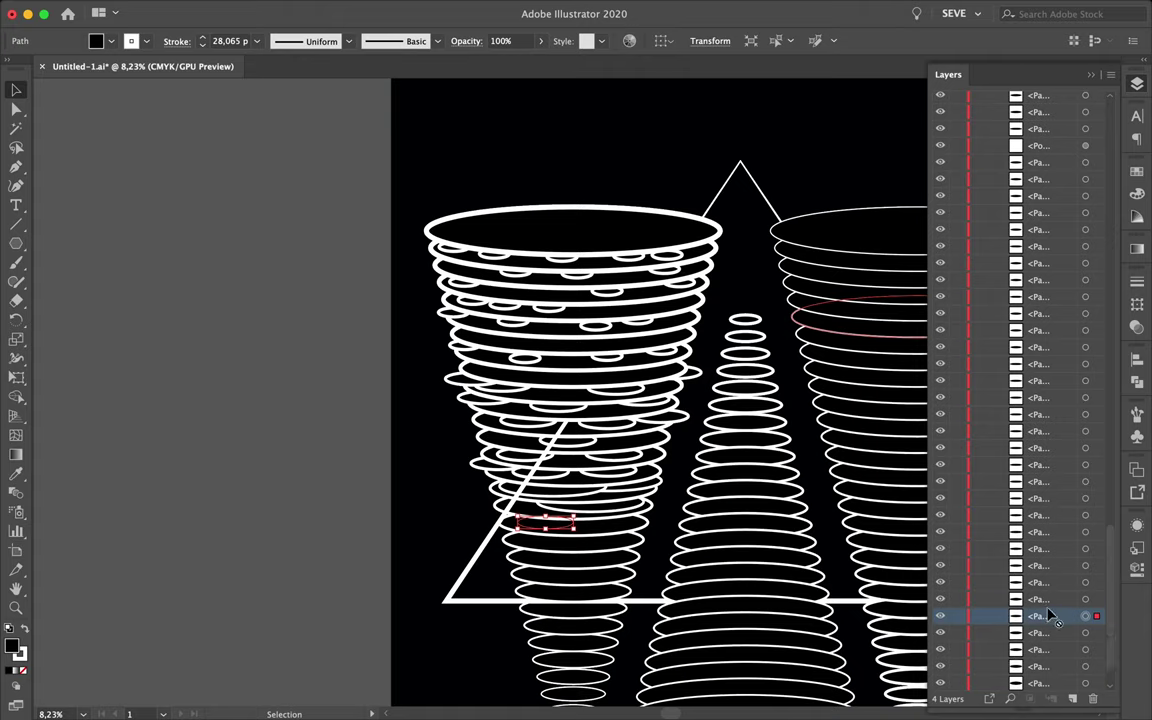
{"action": "left_click_drag", "start_coordinate": [1050, 617], "coordinate": [1041, 463]}
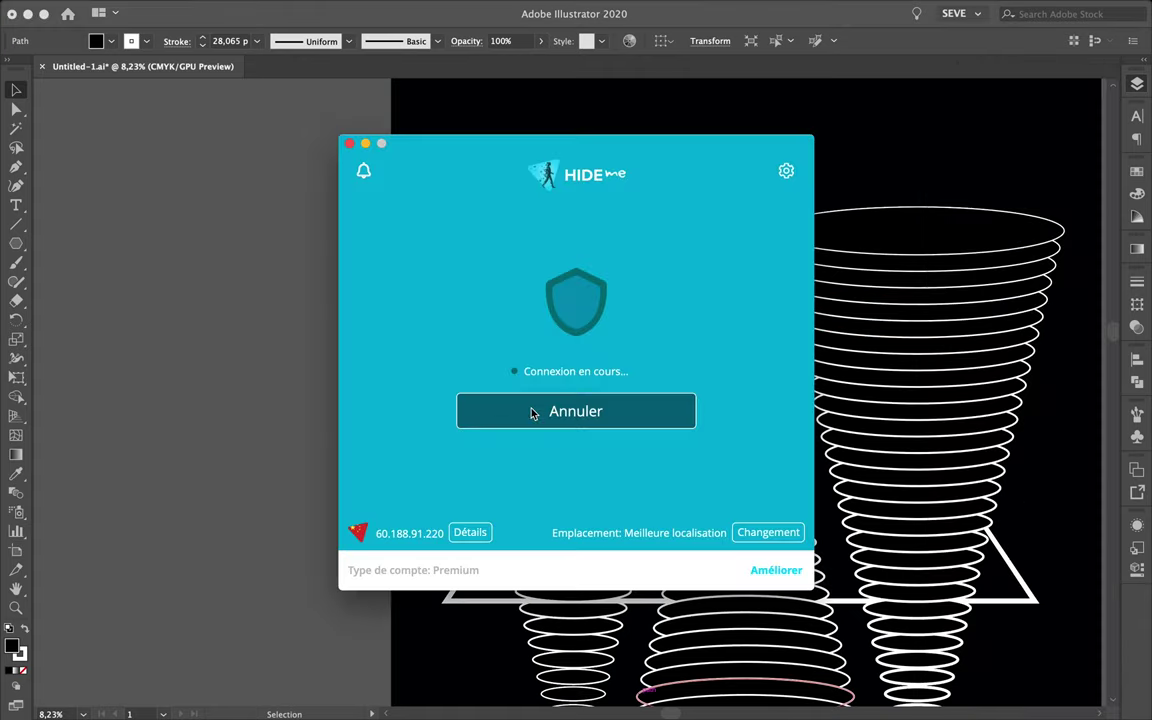
{"action": "scroll", "coordinate": [560, 525], "scroll_direction": "up", "scroll_amount": 5}
{"action": "scroll", "coordinate": [508, 519], "scroll_direction": "down", "scroll_amount": 3}
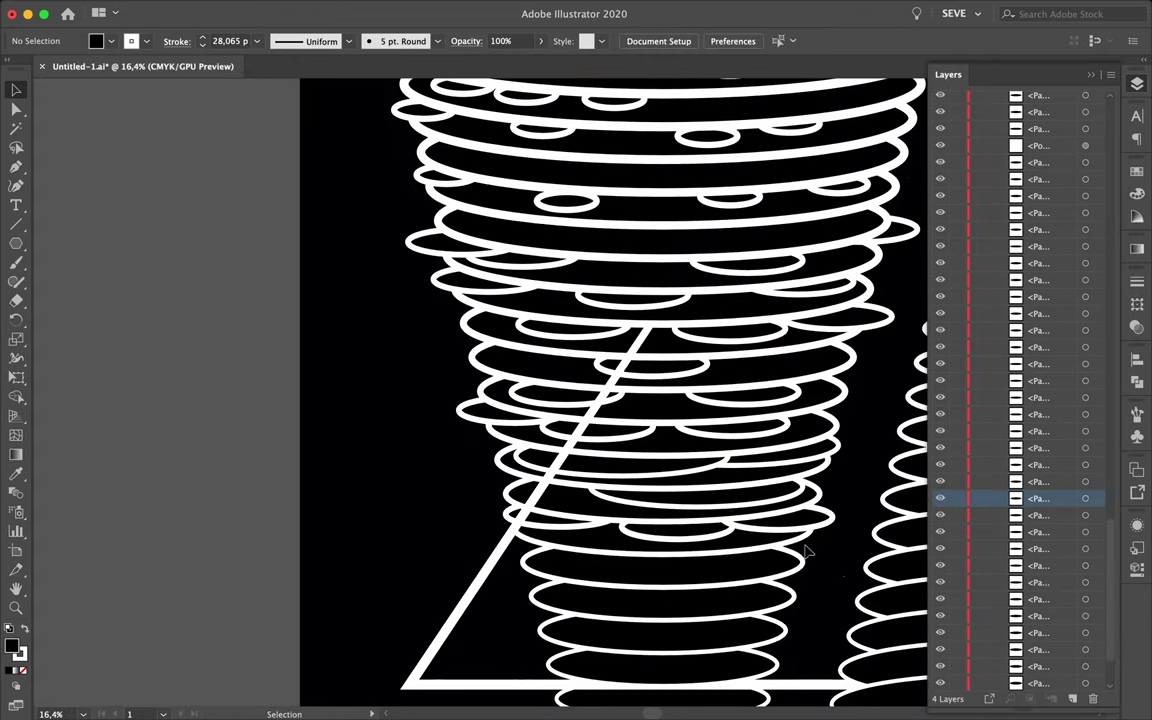
{"action": "scroll", "coordinate": [680, 550], "scroll_direction": "down", "scroll_amount": 3}
Place and line up several small ellipse copies along the cone's bottom rings.
{"action": "left_click_drag", "start_coordinate": [686, 565], "coordinate": [688, 572]}
{"action": "scroll", "coordinate": [773, 570], "scroll_direction": "up", "scroll_amount": 1}
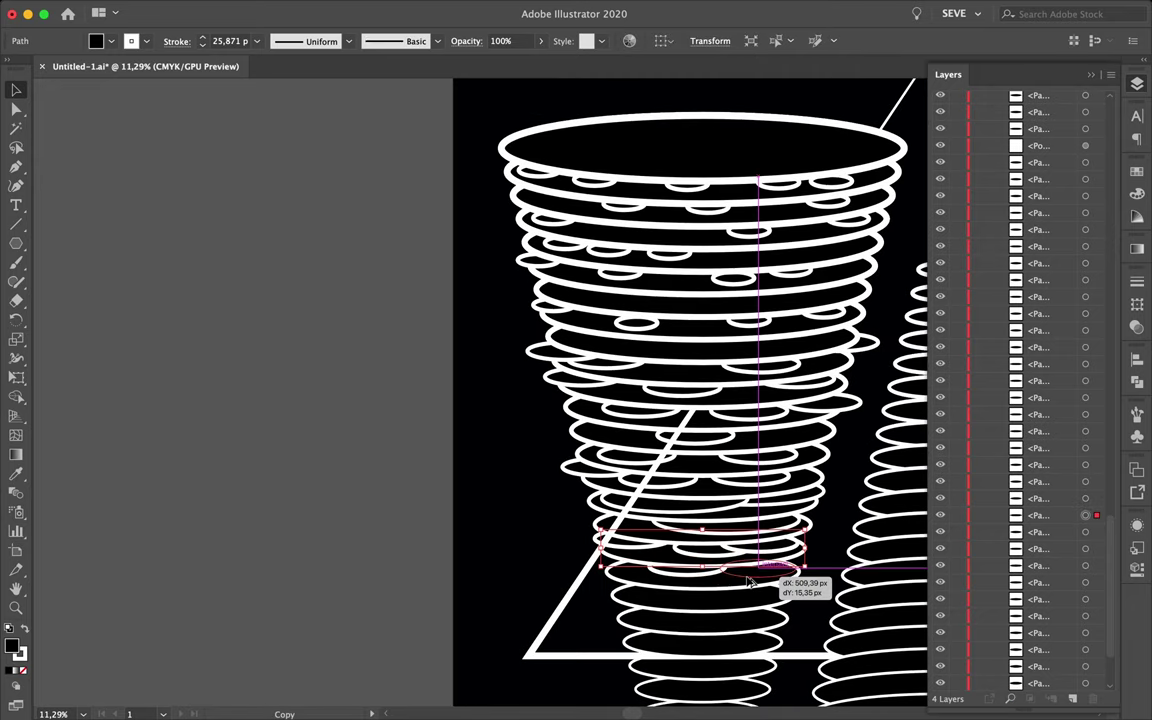
{"action": "scroll", "coordinate": [700, 450], "scroll_direction": "down", "scroll_amount": 2}
{"action": "left_click", "coordinate": [688, 302]}
{"action": "scroll", "coordinate": [1040, 420], "scroll_direction": "down", "scroll_amount": 3}
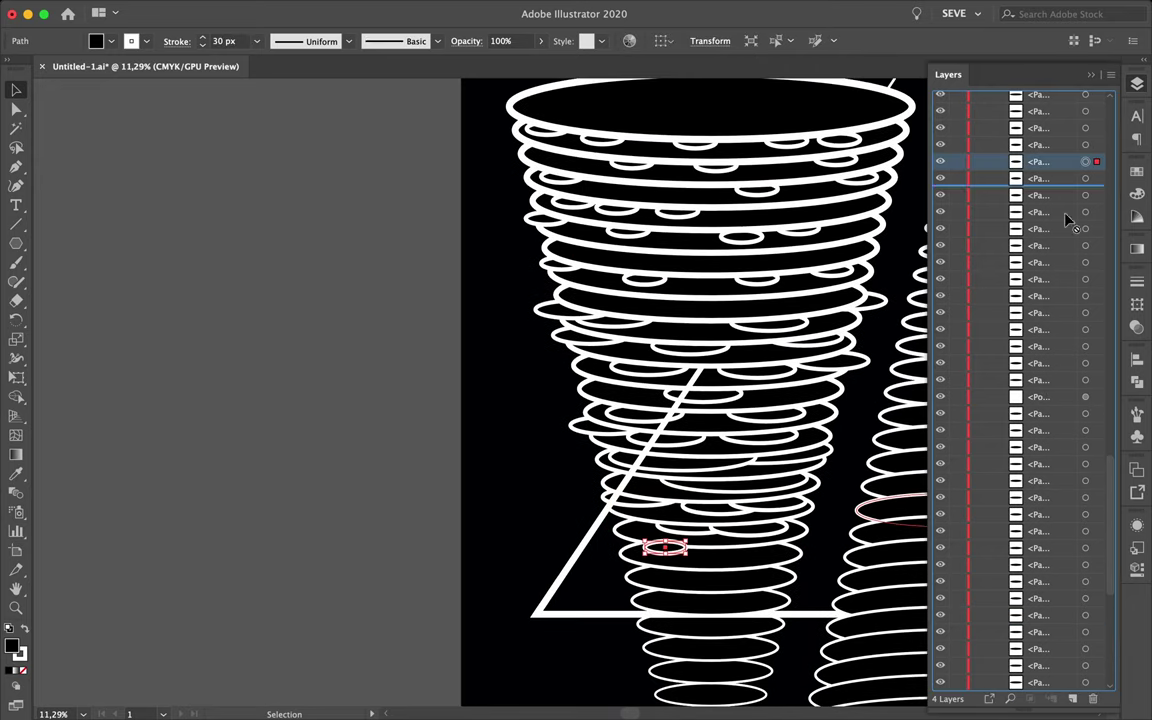
{"action": "scroll", "coordinate": [620, 520], "scroll_direction": "up", "scroll_amount": 5}
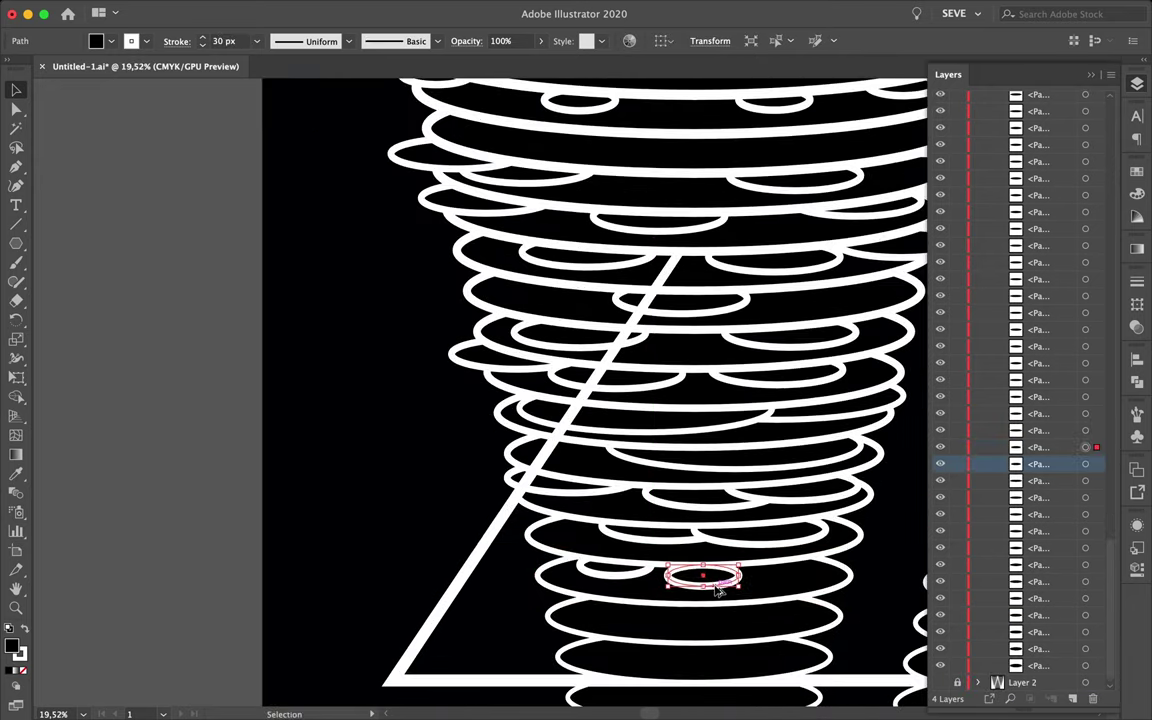
{"action": "left_click_drag", "start_coordinate": [716, 592], "coordinate": [790, 573]}
{"action": "left_click_drag", "start_coordinate": [650, 617], "coordinate": [652, 621]}
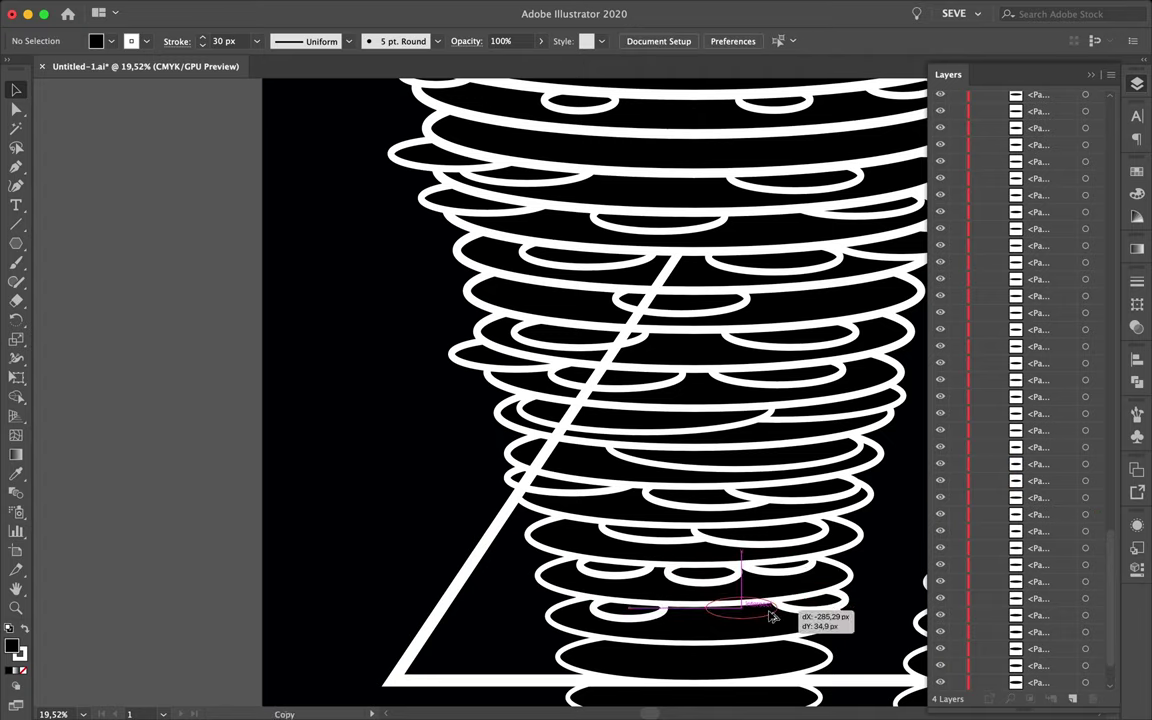
{"action": "left_click_drag", "start_coordinate": [773, 616], "coordinate": [650, 586]}
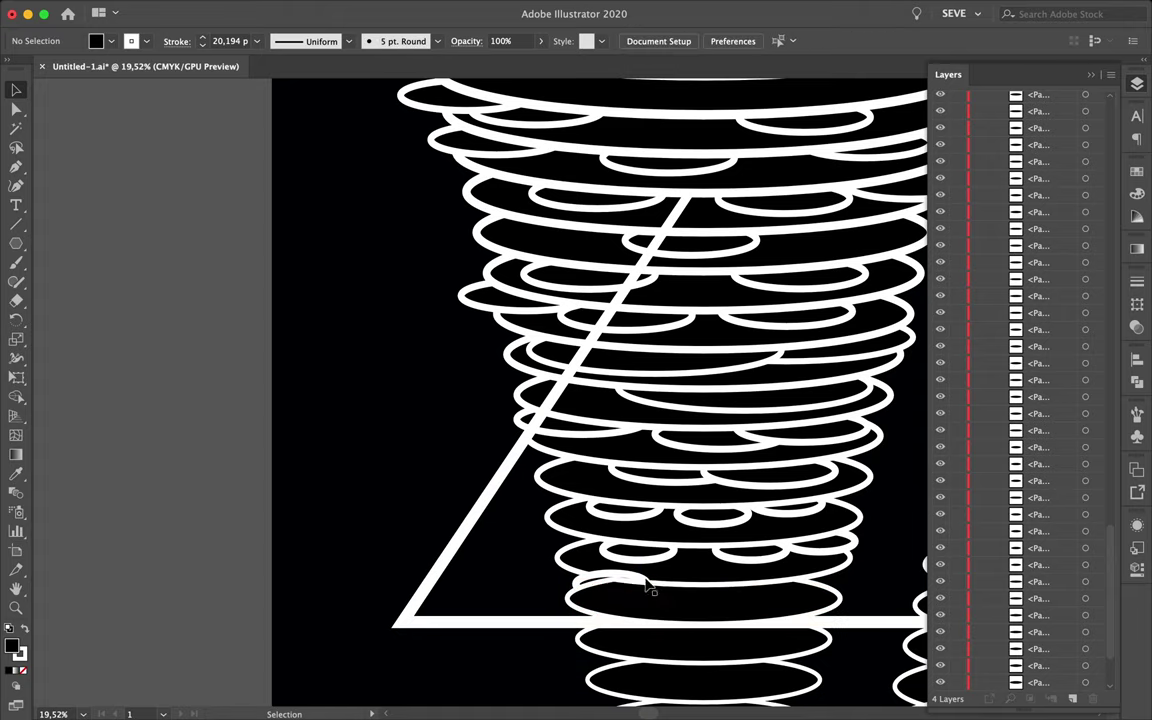
{"action": "mouse_move", "coordinate": [700, 568]}
{"action": "left_mouse_down"}
{"action": "mouse_move", "coordinate": [708, 612]}
{"action": "mouse_move", "coordinate": [668, 578]}
{"action": "left_mouse_up"}
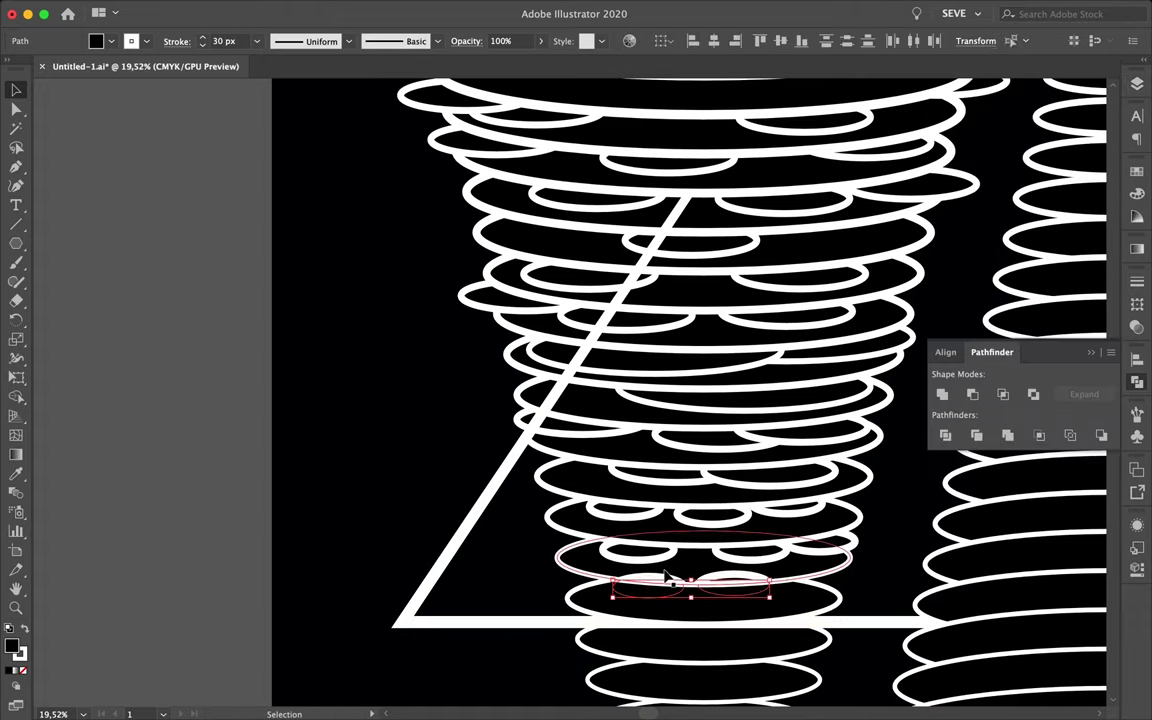
Show the layer list for the grouped ellipse pair and deselect the nudged group.
{"action": "left_click", "coordinate": [1137, 83]}
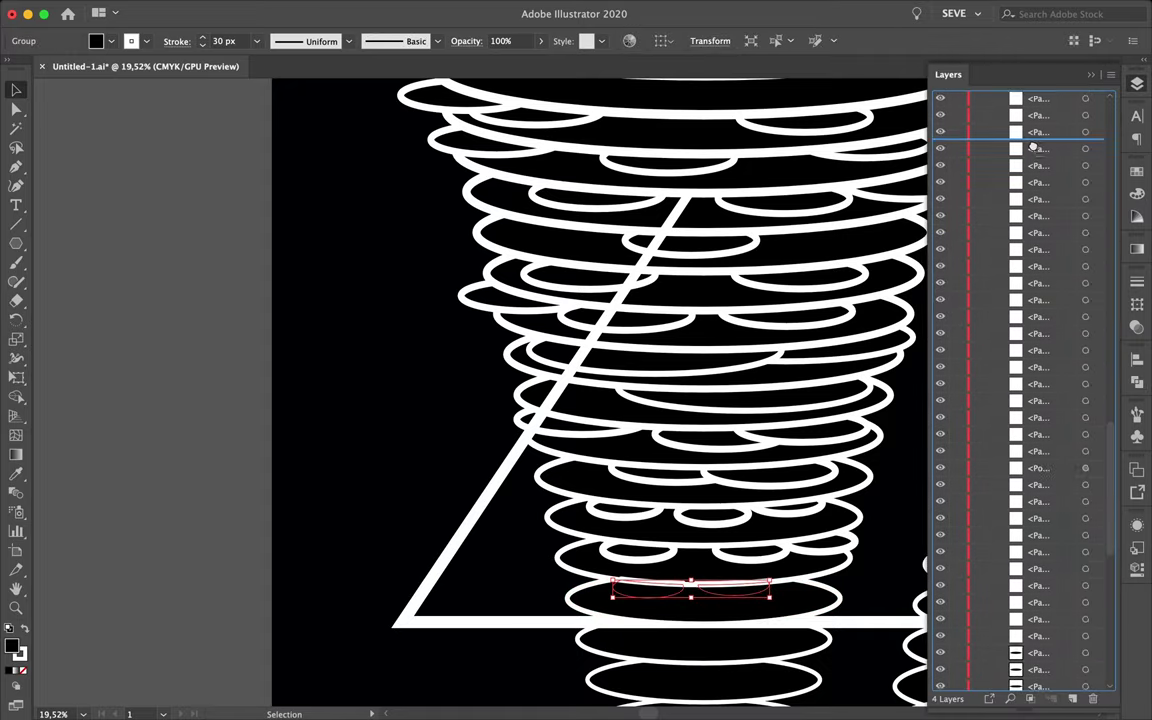
{"action": "scroll", "coordinate": [1040, 250], "scroll_direction": "up", "scroll_amount": 2}
{"action": "scroll", "coordinate": [694, 687], "scroll_direction": "up", "scroll_amount": 5}
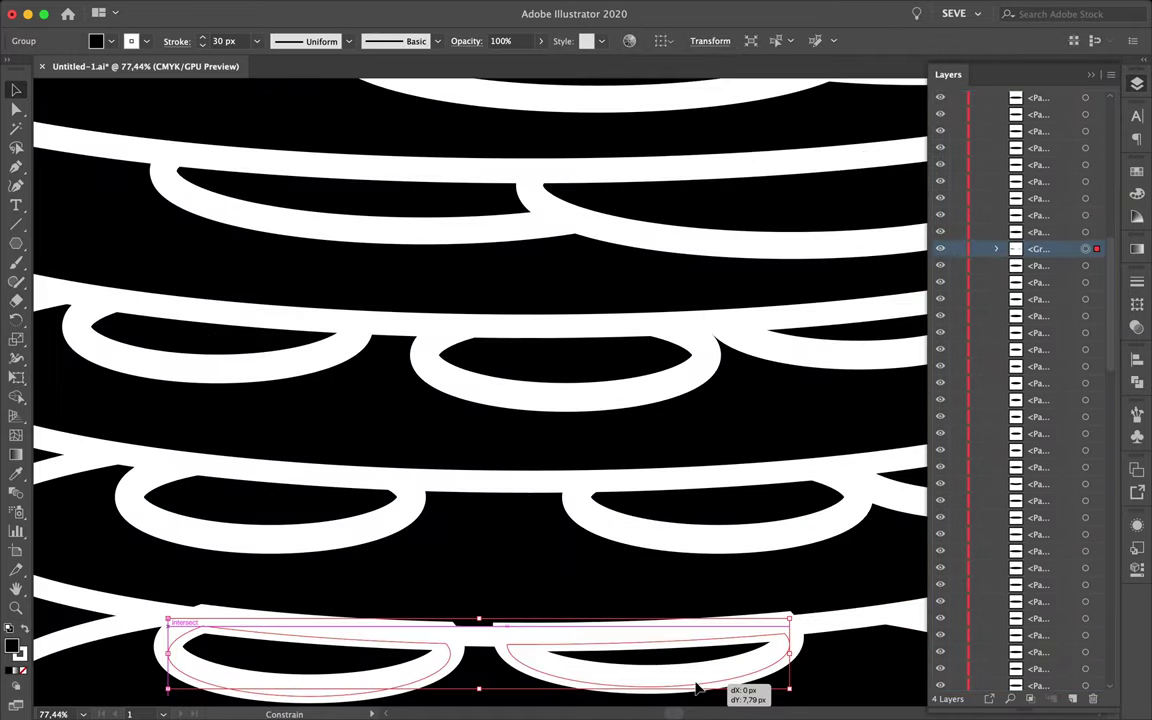
{"action": "scroll", "coordinate": [689, 674], "scroll_direction": "up", "scroll_amount": 3}
{"action": "scroll", "coordinate": [396, 653], "scroll_direction": "down", "scroll_amount": 8}
{"action": "left_click", "coordinate": [396, 653]}
{"action": "scroll", "coordinate": [396, 653], "scroll_direction": "down", "scroll_amount": 4}
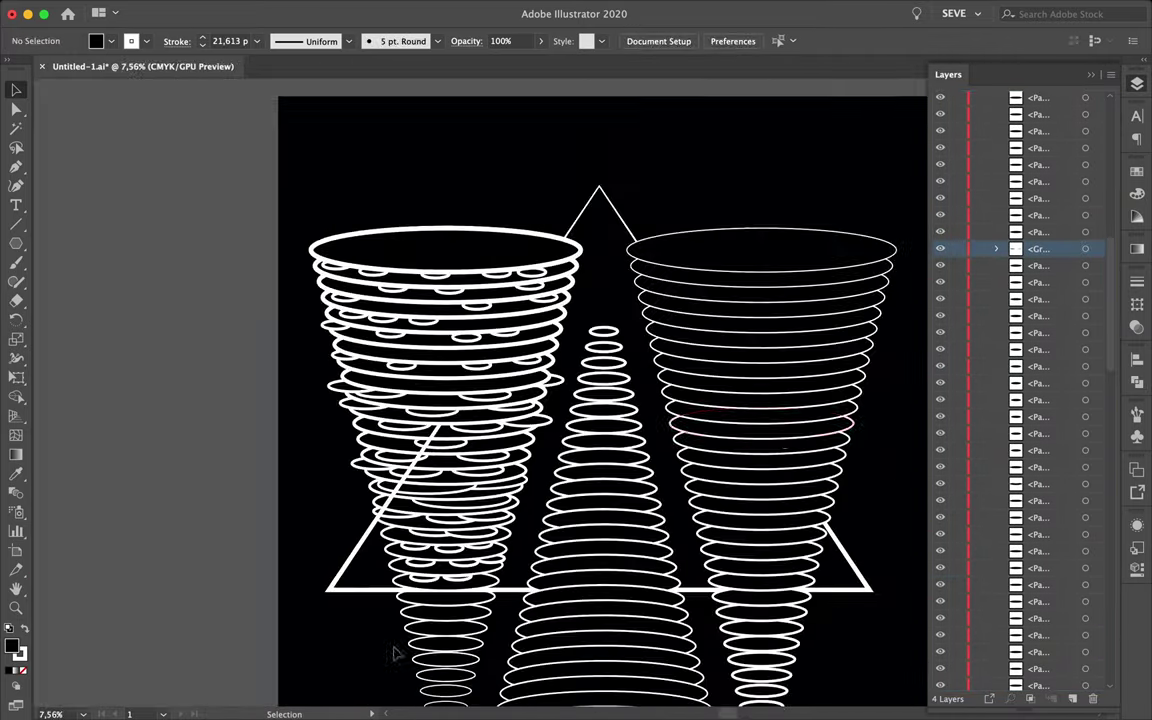
{"action": "scroll", "coordinate": [777, 432], "scroll_direction": "down", "scroll_amount": 2}
{"action": "scroll", "coordinate": [502, 352], "scroll_direction": "up", "scroll_amount": 6}
Move a small ellipse down onto a lower ring, add a copy beside it, and fit the artboard.
{"action": "left_click_drag", "start_coordinate": [312, 526], "coordinate": [323, 607]}
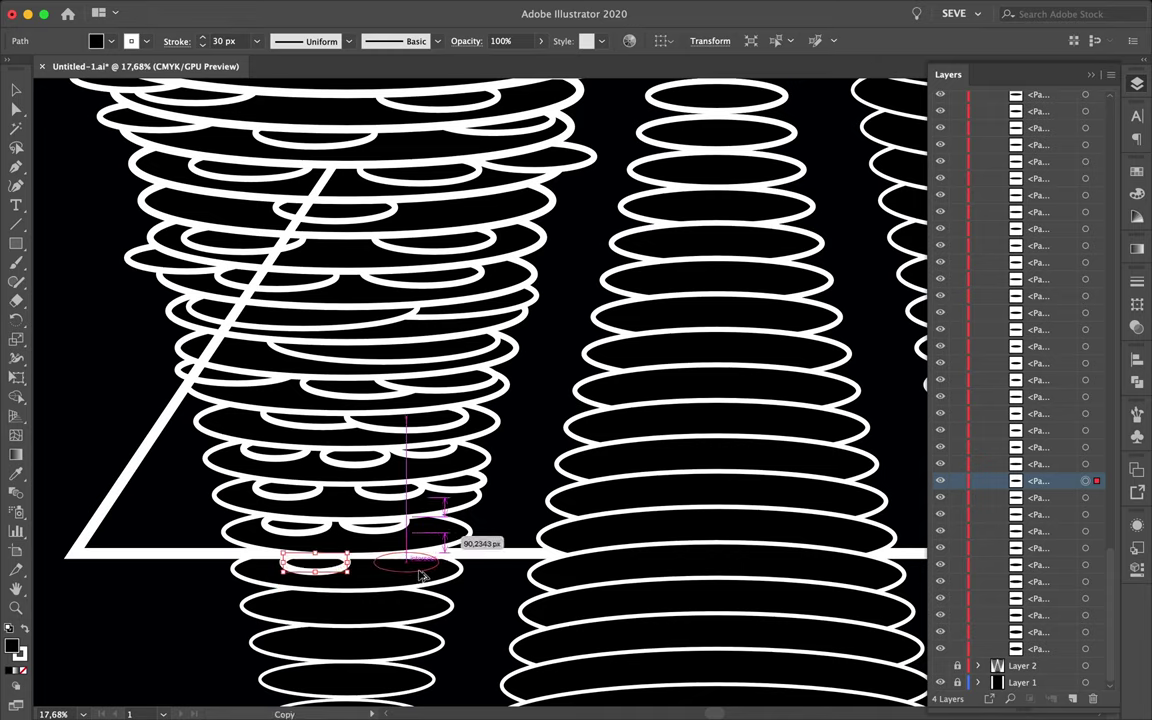
{"action": "mouse_move", "coordinate": [421, 577]}
{"action": "left_mouse_down"}
{"action": "mouse_move", "coordinate": [333, 617]}
{"action": "mouse_move", "coordinate": [377, 607]}
{"action": "left_mouse_up"}
{"action": "left_click", "coordinate": [1048, 530]}
{"action": "key", "text": "ctrl+shift+a"}
{"action": "key", "text": "ctrl+0"}
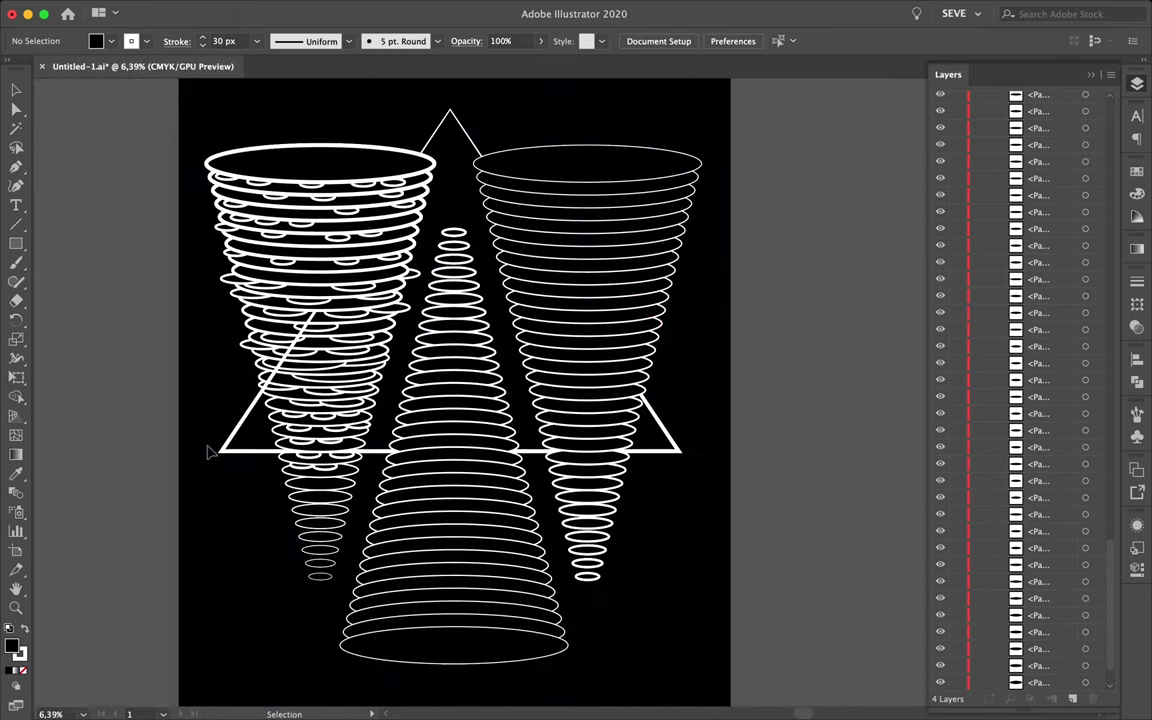
Select the large triangle and try its fill in the Color Picker, leaving it unchanged.
{"action": "left_click", "coordinate": [208, 452]}
{"action": "double_click", "coordinate": [11, 645]}
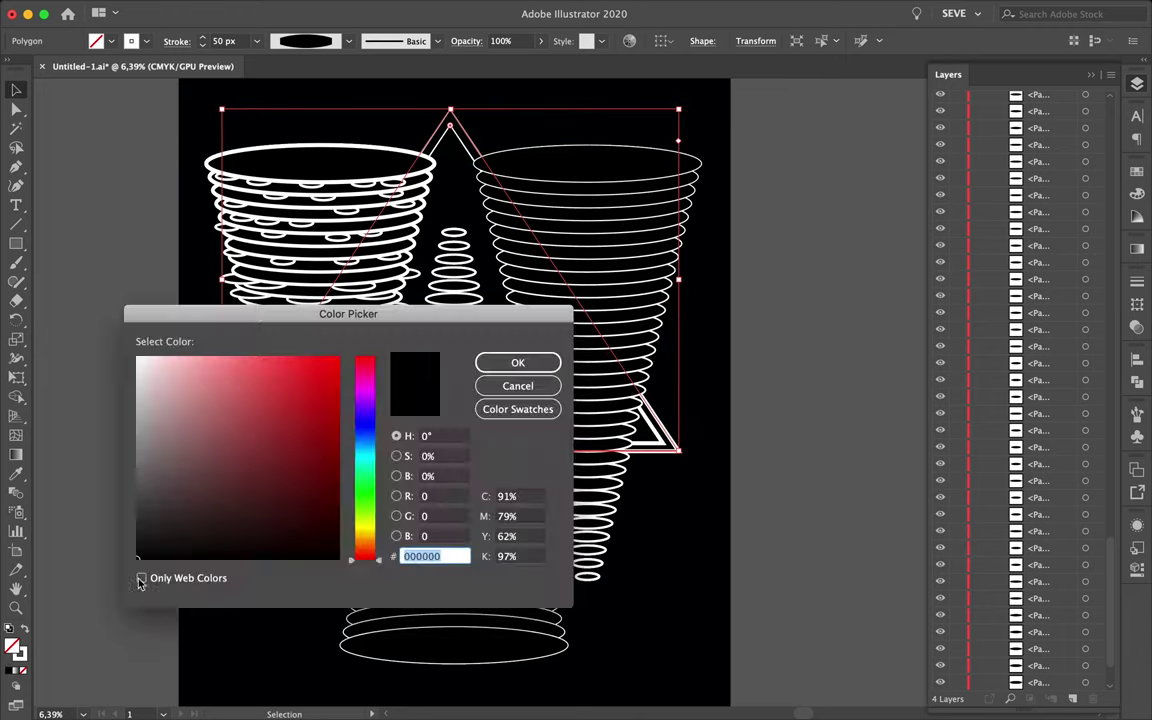
{"action": "key", "text": "Escape"}
{"action": "left_click", "coordinate": [1137, 378]}
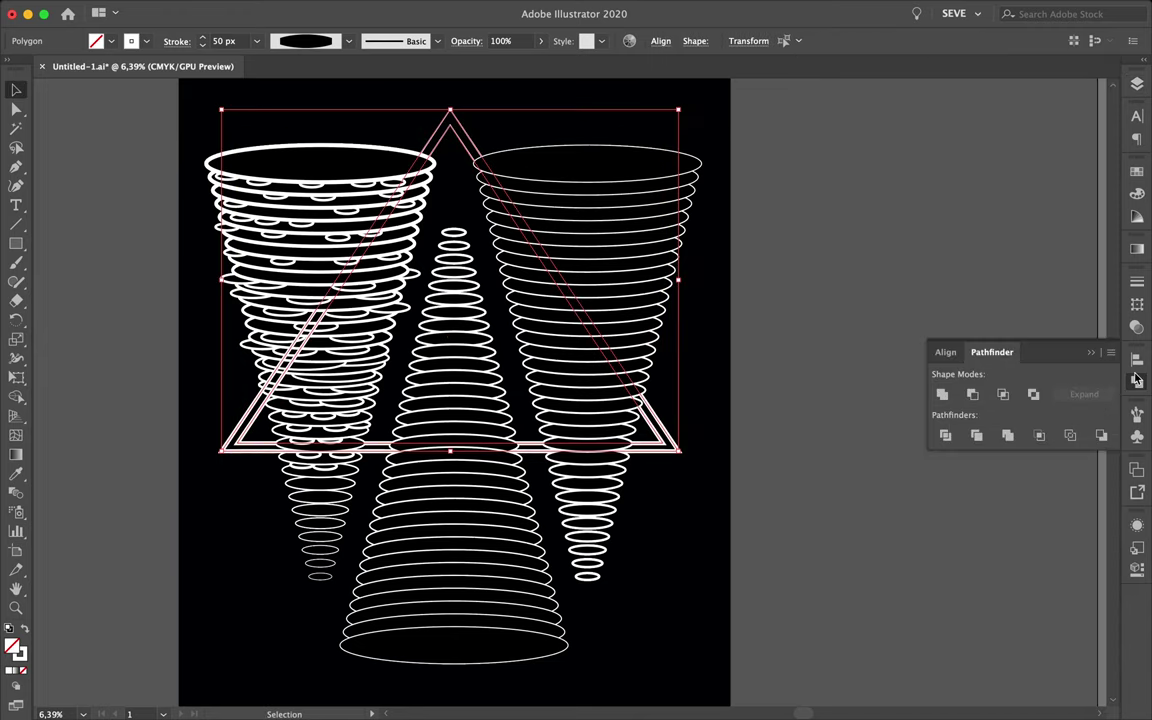
{"action": "double_click", "coordinate": [13, 646]}
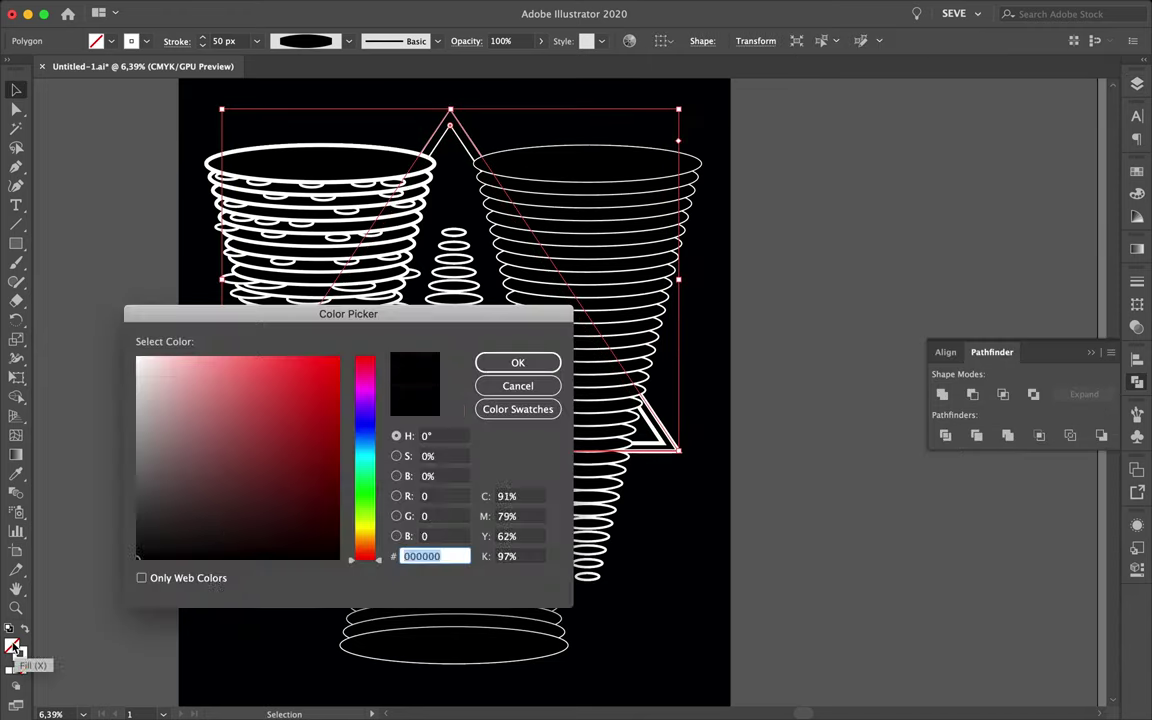
{"action": "key", "text": "Escape"}
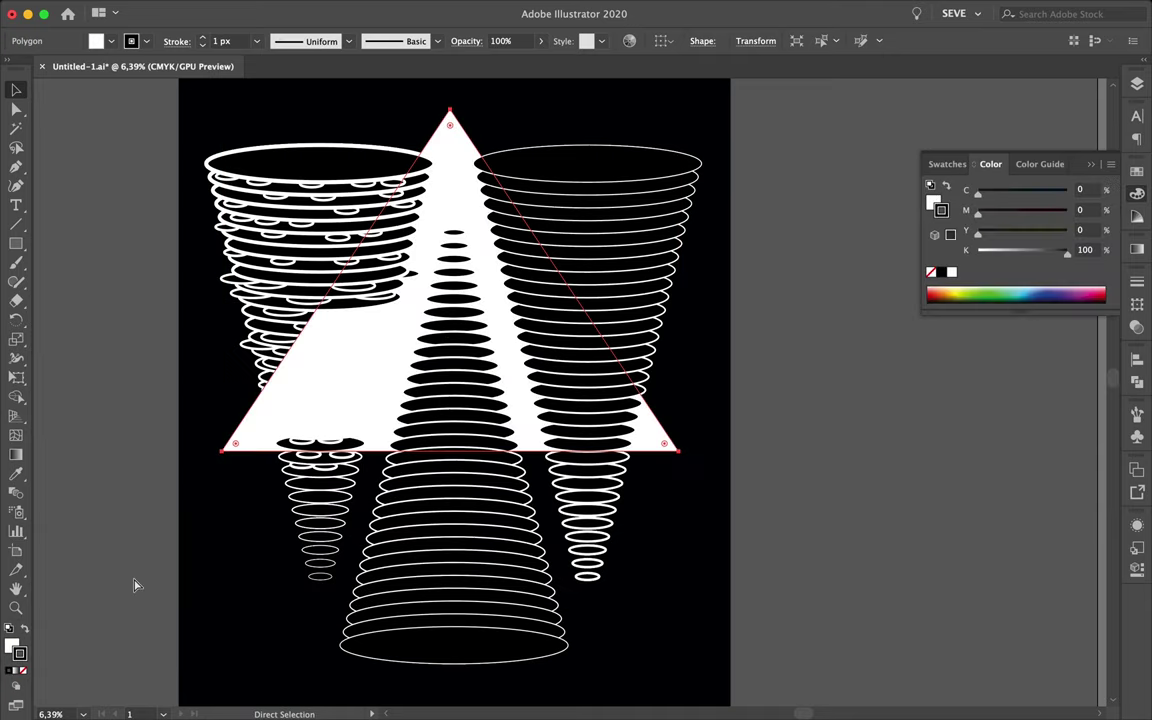
Paint the triangle's inside white with the Live Paint Bucket (K).
{"action": "key", "text": "k"}
{"action": "left_click", "coordinate": [231, 442]}
{"action": "left_click", "coordinate": [728, 391]}
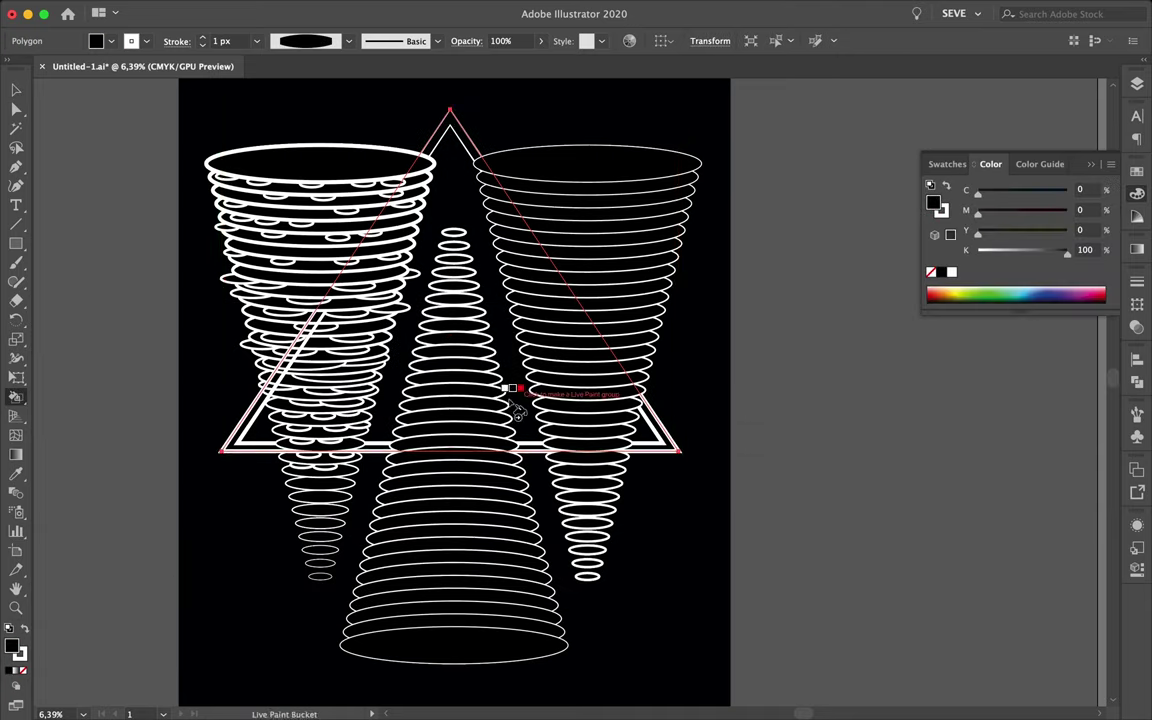
{"action": "left_click", "coordinate": [848, 432]}
{"action": "left_click", "coordinate": [474, 450]}
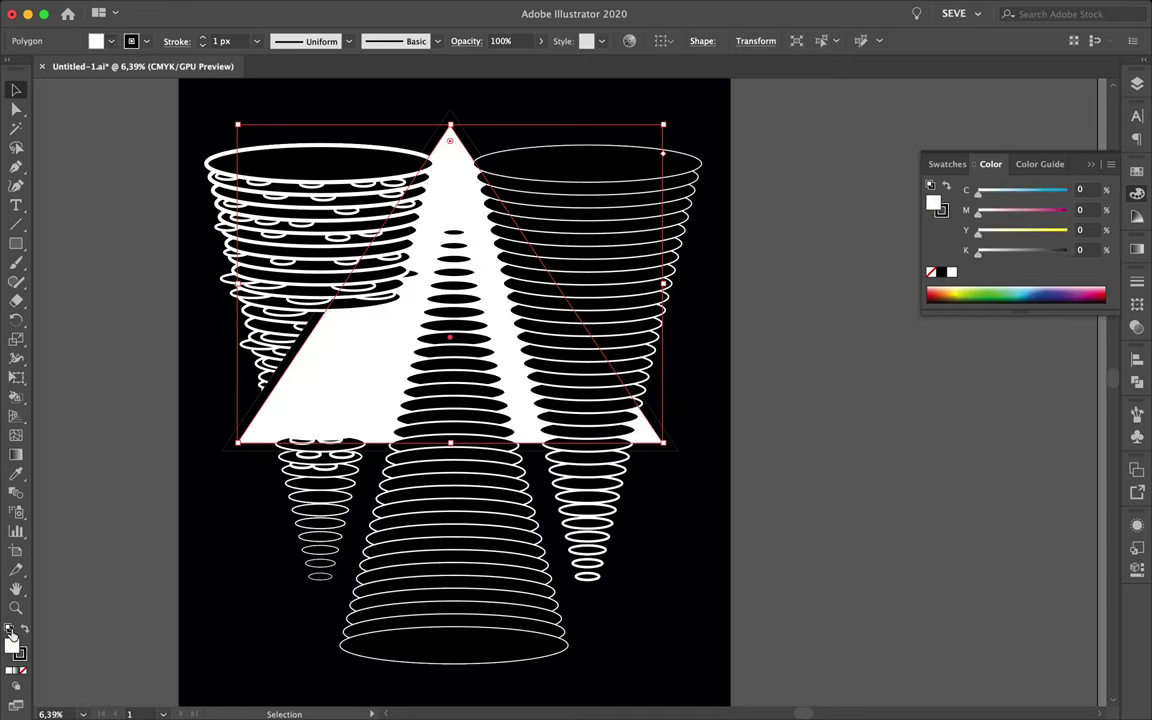
{"action": "scroll", "coordinate": [602, 412], "scroll_direction": "up", "scroll_amount": 2}
{"action": "key", "text": "ctrl+F10"}
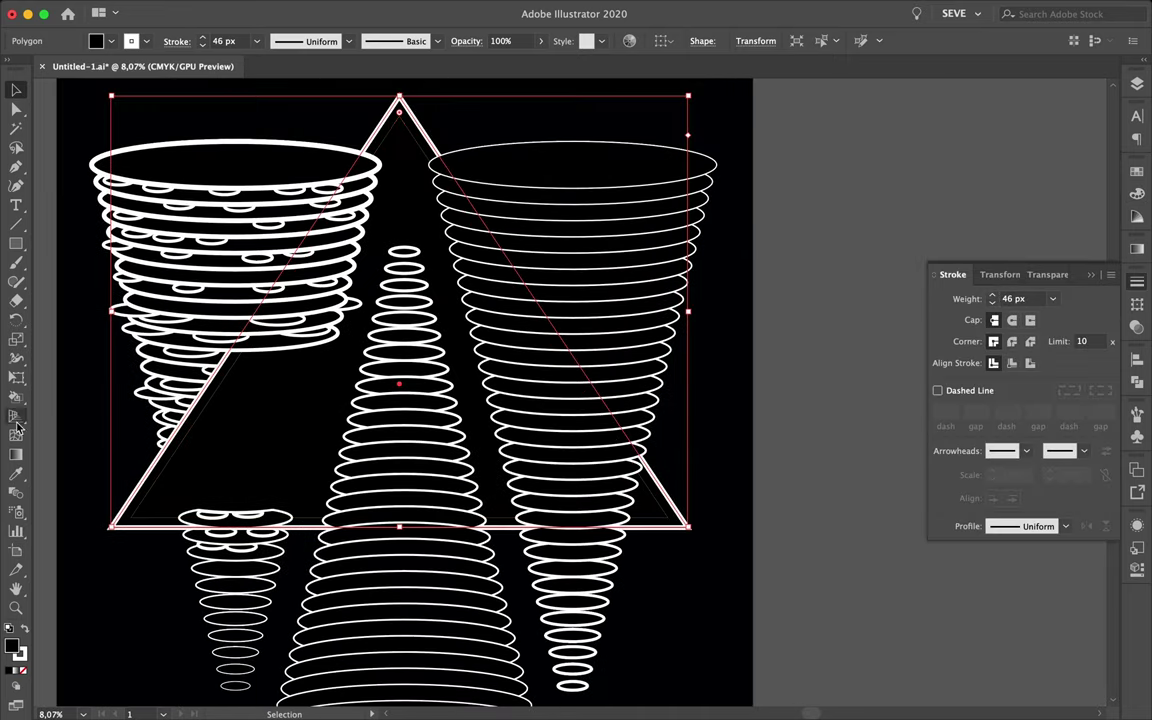
Resize the triangle and vary its stroke width along the sides with the Width tool.
{"action": "left_click_drag", "start_coordinate": [400, 103], "coordinate": [411, 108]}
{"action": "left_click", "coordinate": [723, 418]}
{"action": "left_click", "coordinate": [190, 437]}
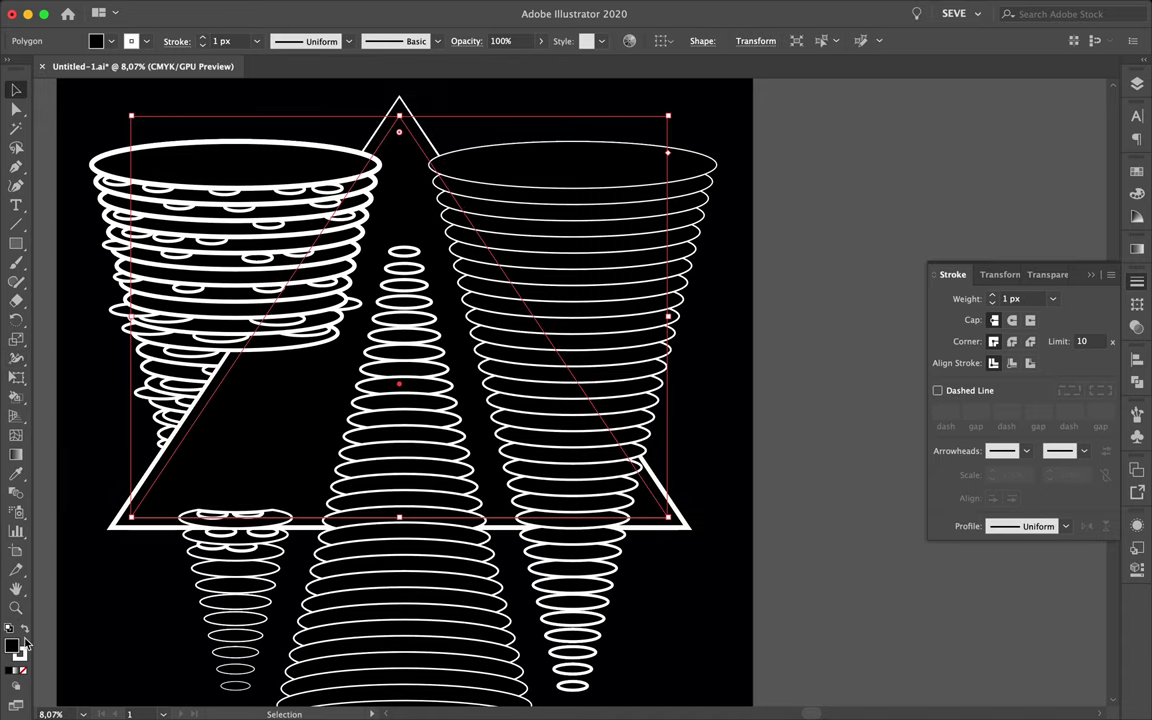
{"action": "key", "text": "shift+w"}
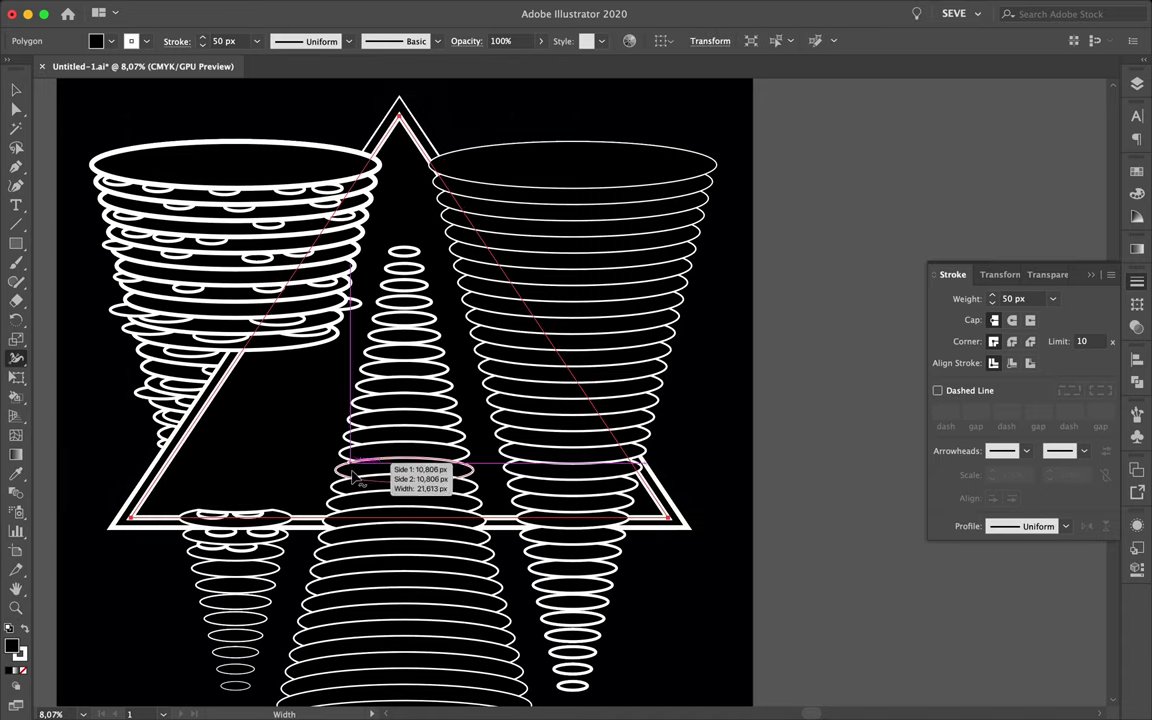
{"action": "left_click_drag", "start_coordinate": [667, 518], "coordinate": [690, 527]}
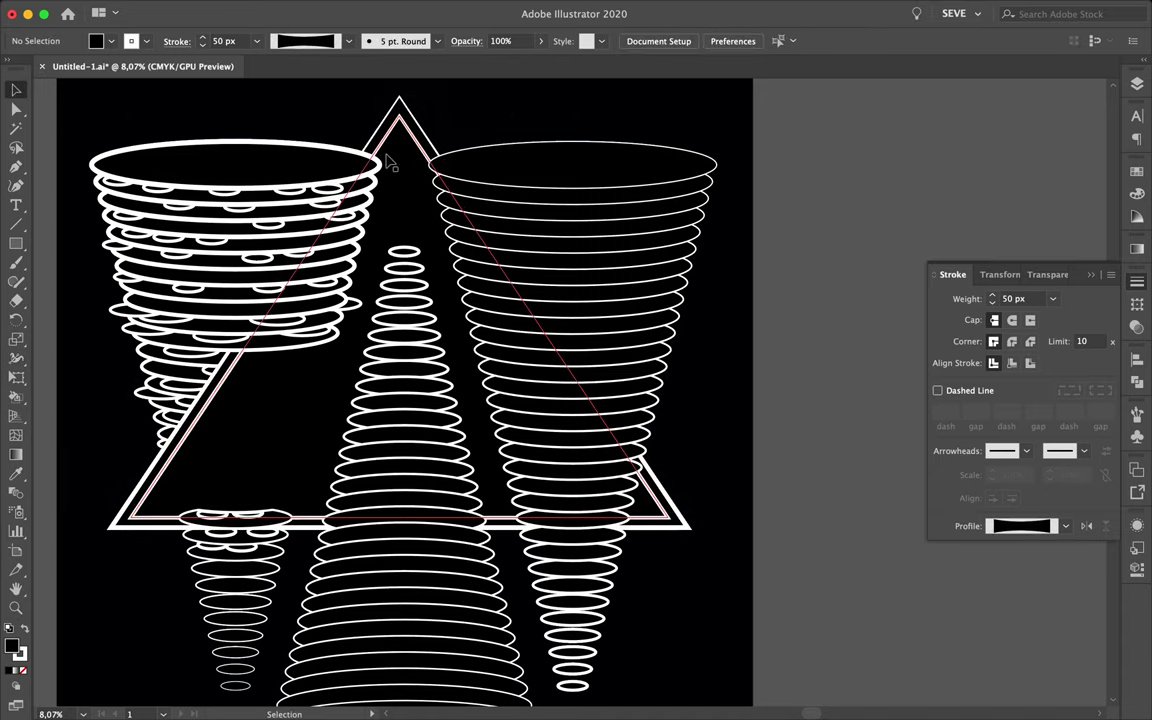
Expand the triangle's appearance and divide its outlines with Pathfinder Divide.
{"action": "left_click", "coordinate": [242, 8]}
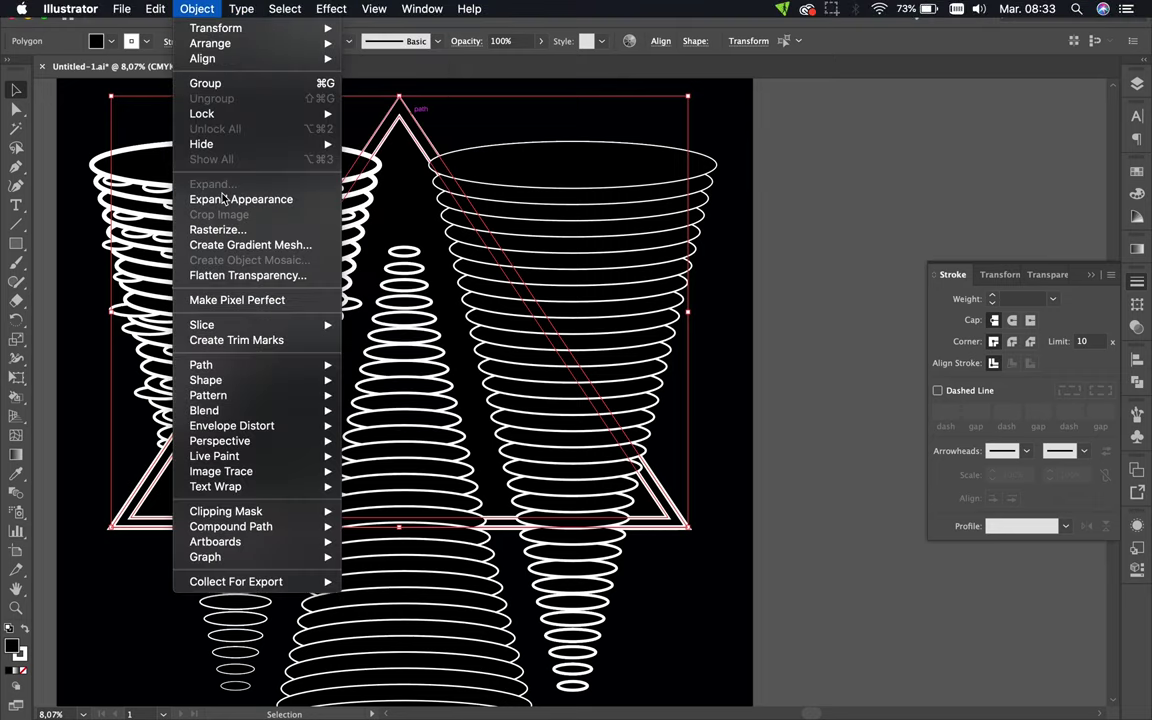
{"action": "left_click", "coordinate": [220, 193]}
{"action": "left_click", "coordinate": [1137, 381]}
{"action": "left_click", "coordinate": [945, 437]}
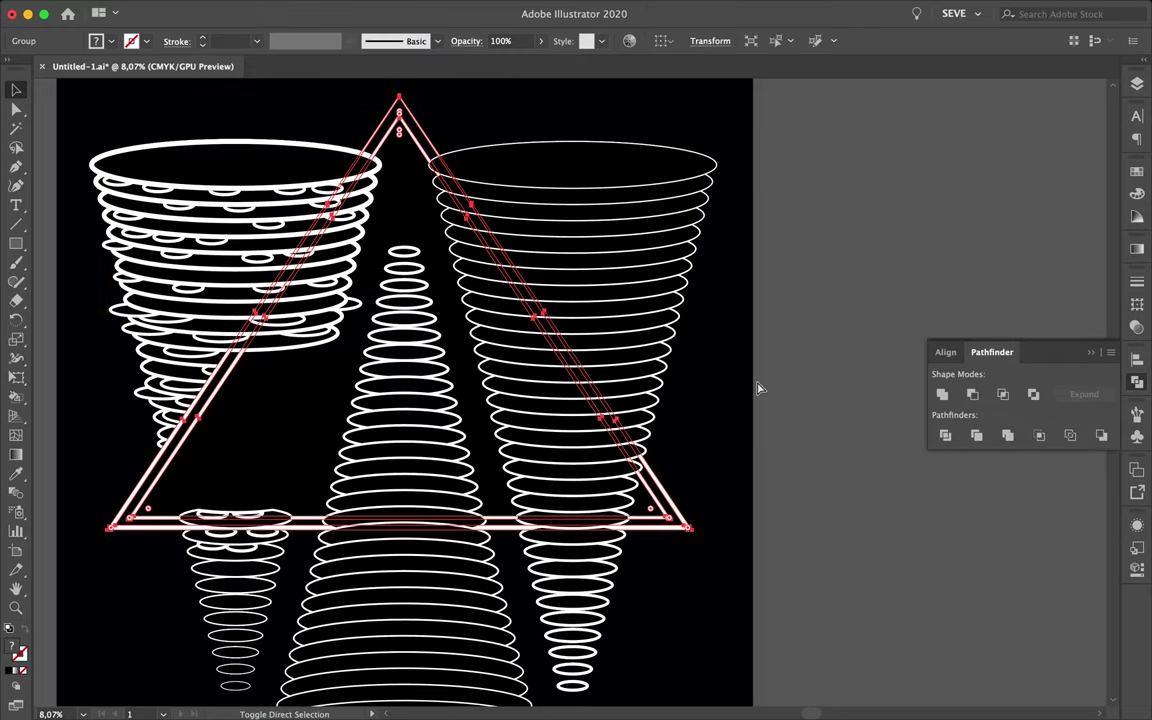
{"action": "left_click", "coordinate": [757, 388]}
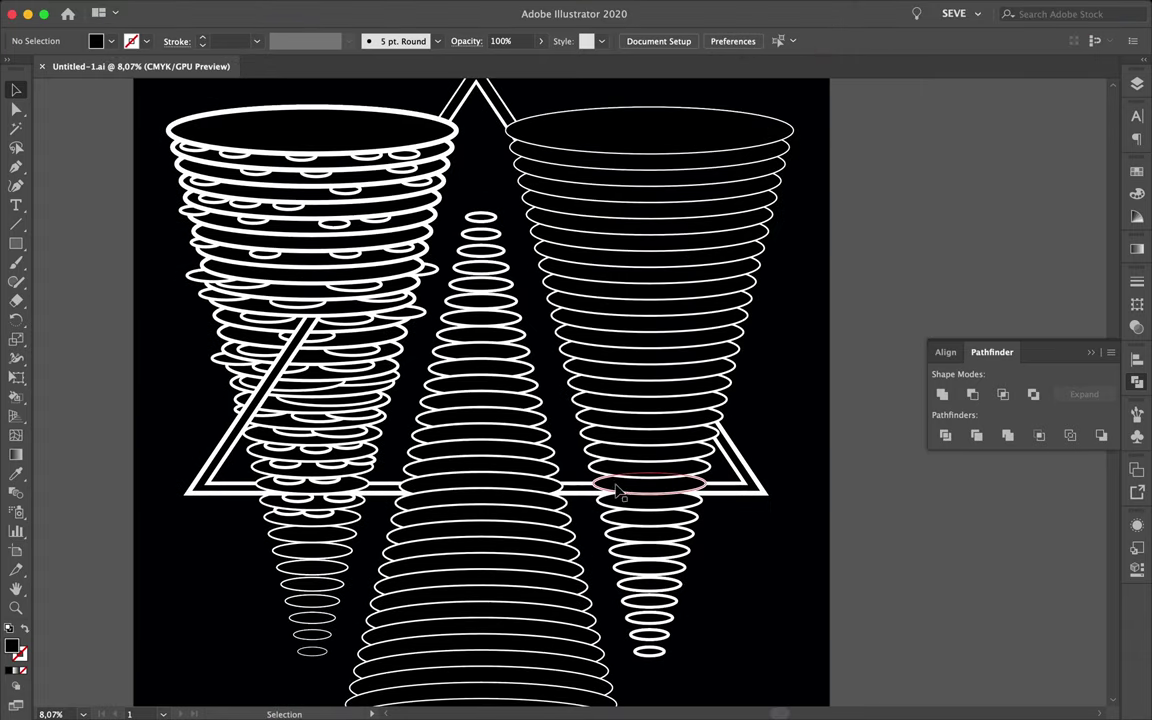
Draw a small rectangle and reshape its top corners into a trapezoid with Direct Selection.
{"action": "scroll", "coordinate": [580, 400], "scroll_direction": "down", "scroll_amount": 3}
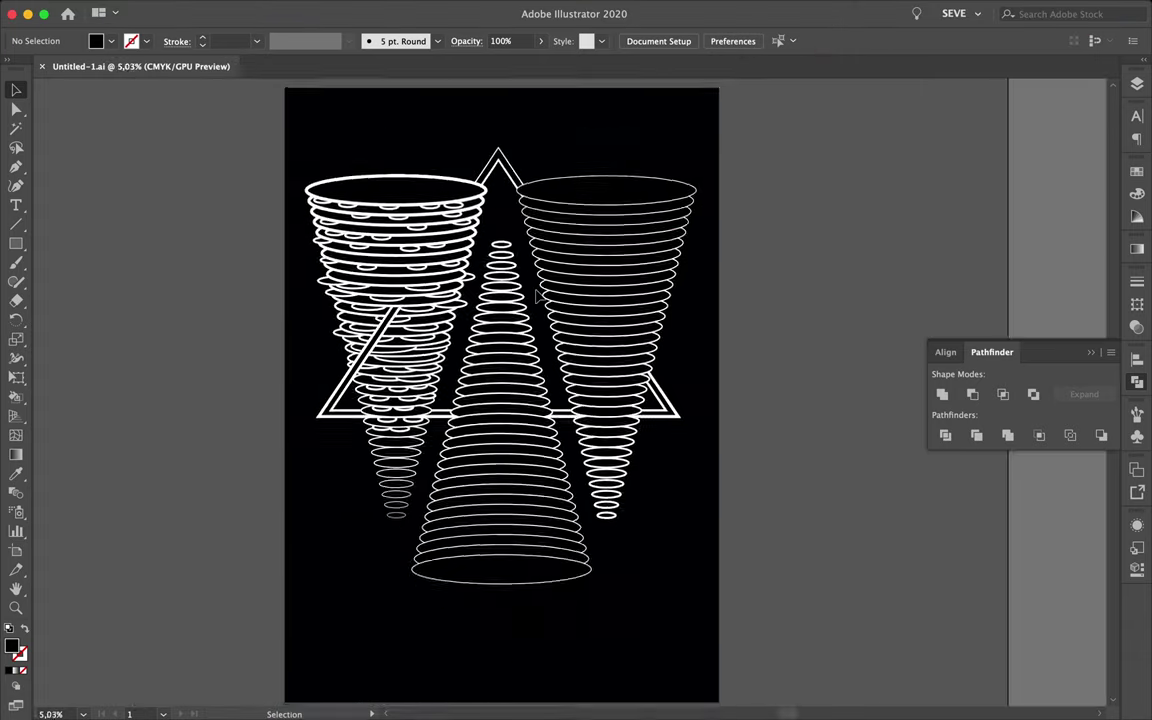
{"action": "scroll", "coordinate": [537, 296], "scroll_direction": "up", "scroll_amount": 4}
{"action": "left_click_drag", "start_coordinate": [493, 212], "coordinate": [490, 214]}
{"action": "key", "text": "a"}
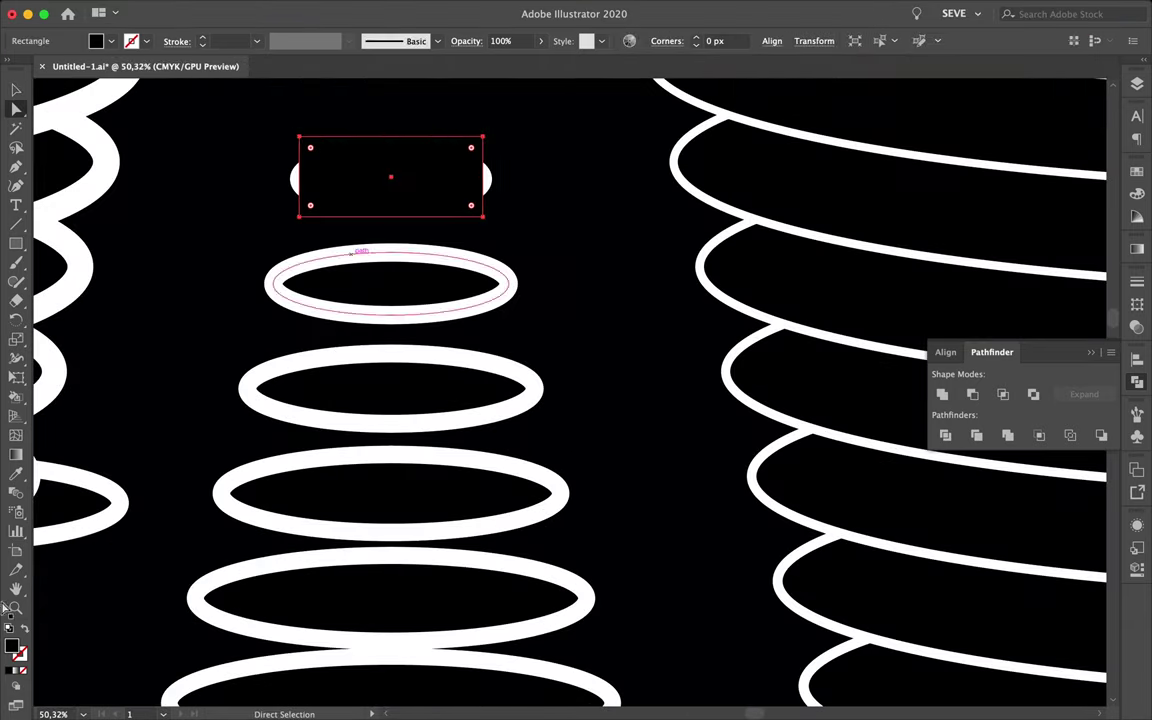
{"action": "left_click_drag", "start_coordinate": [299, 137], "coordinate": [336, 136]}
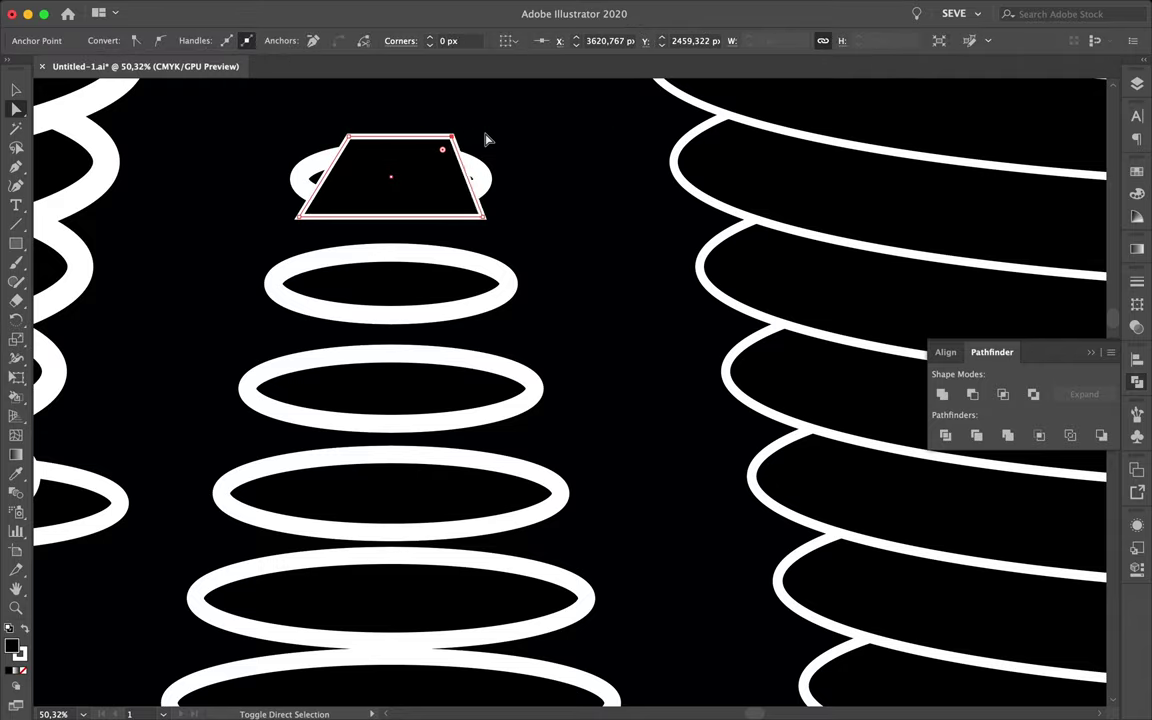
{"action": "left_click_drag", "start_coordinate": [487, 140], "coordinate": [310, 213]}
{"action": "key", "text": "v"}
{"action": "scroll", "coordinate": [487, 224], "scroll_direction": "down", "scroll_amount": 5}
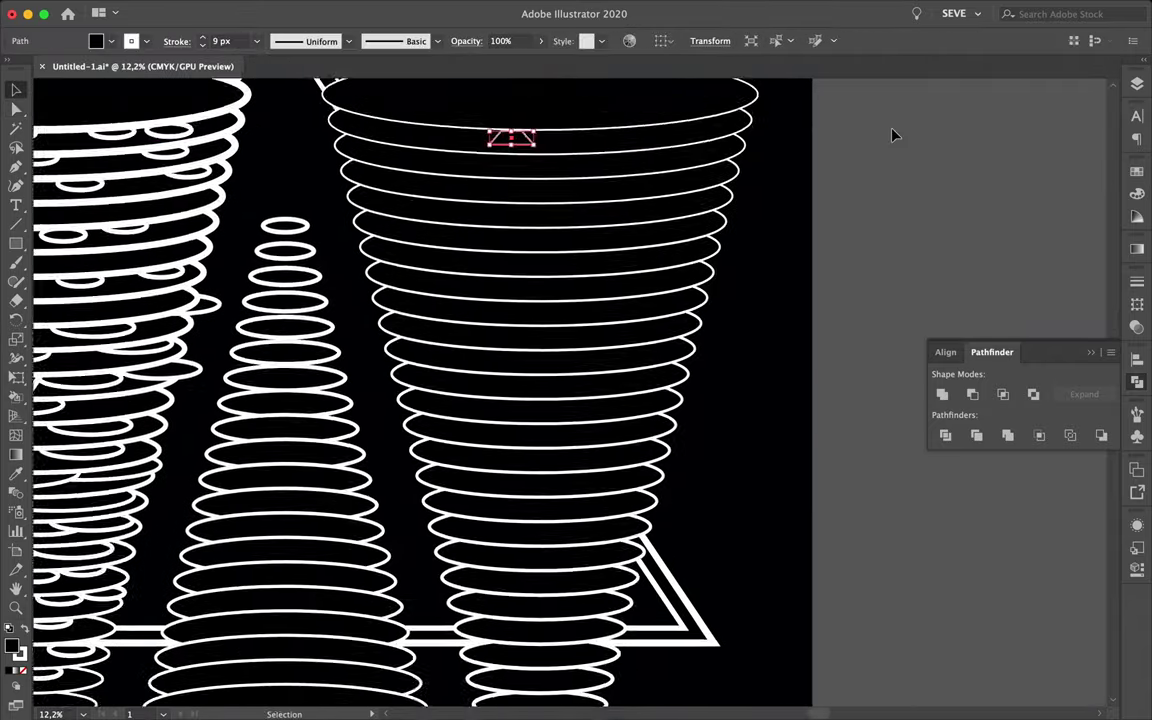
Select the trapezoid at the right cone's top and duplicate it just below.
{"action": "left_click", "coordinate": [555, 192]}
{"action": "key", "text": "F7"}
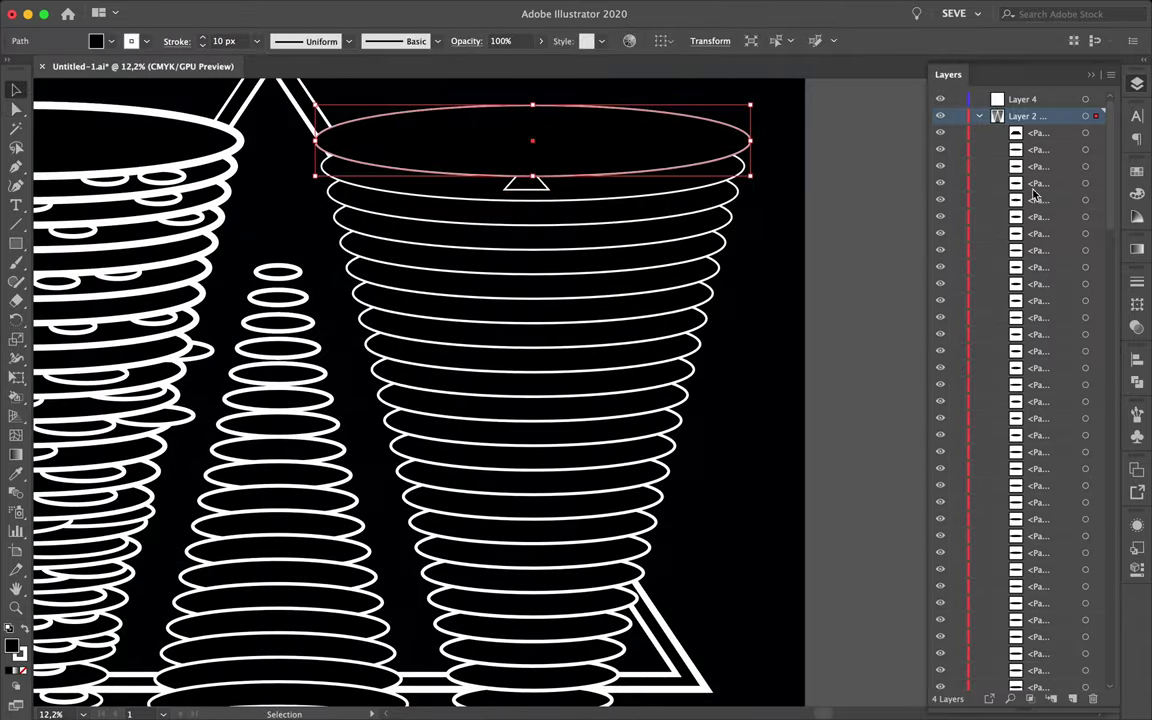
{"action": "scroll", "coordinate": [1035, 195], "scroll_direction": "down", "scroll_amount": 5}
{"action": "key", "text": "ctrl+alt+bracketleft"}
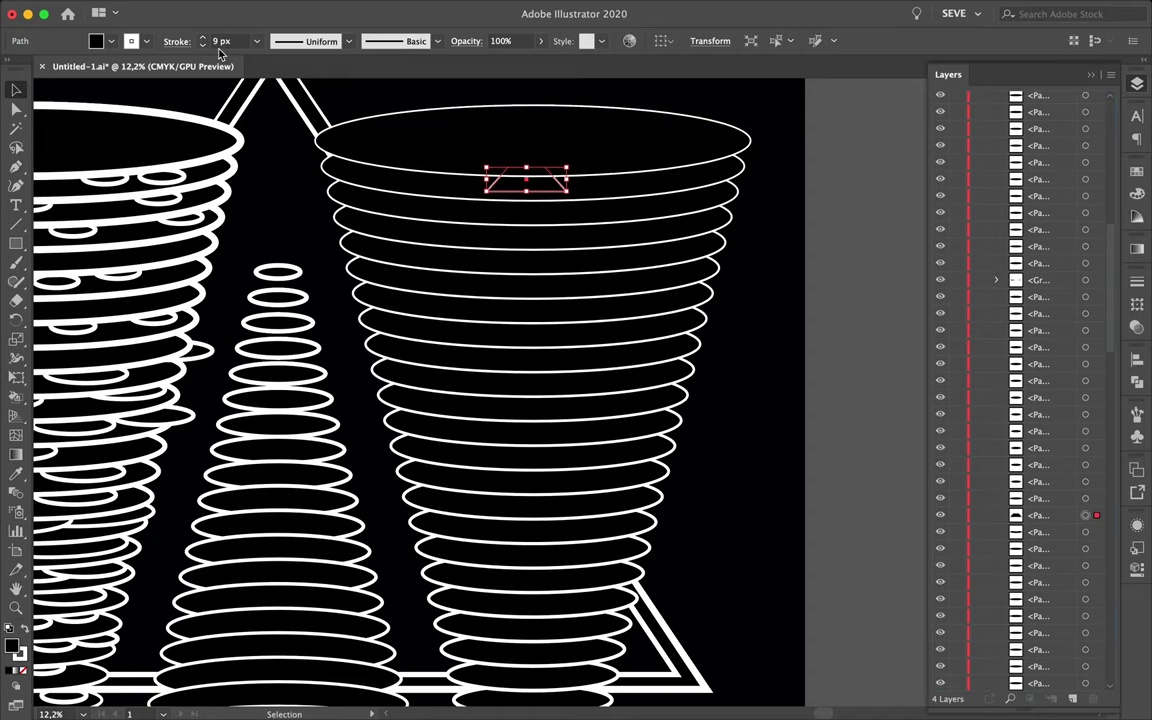
{"action": "key", "text": "ctrl+d"}
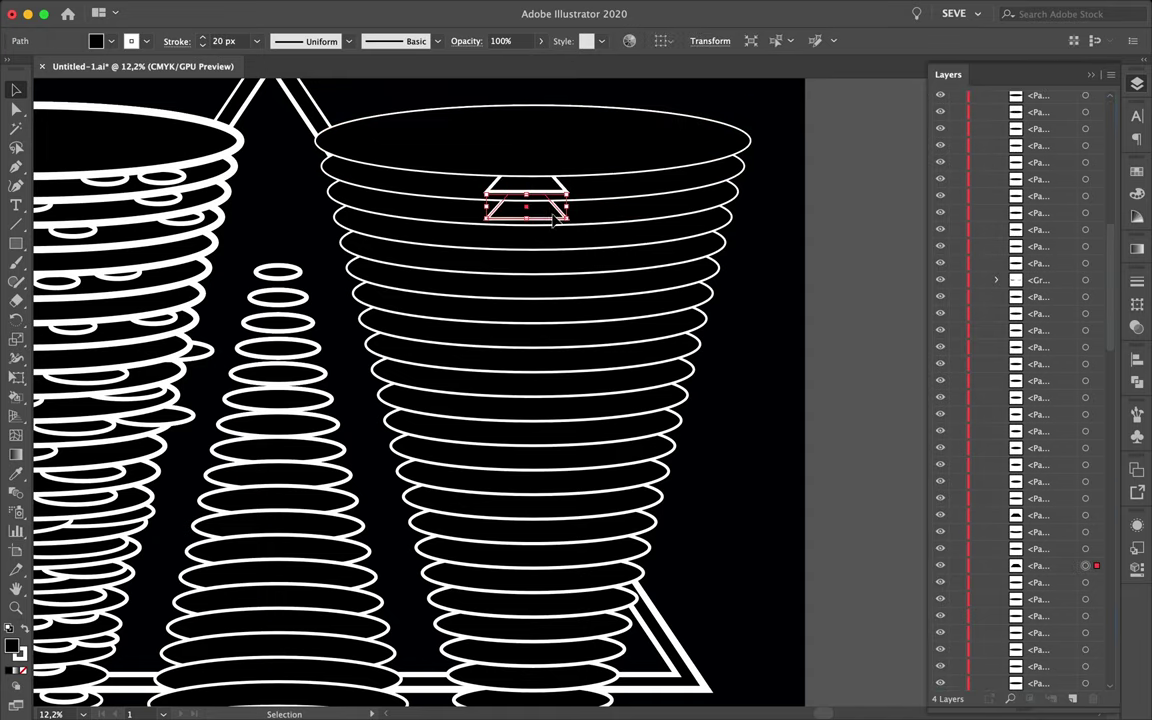
{"action": "scroll", "coordinate": [670, 222], "scroll_direction": "down", "scroll_amount": 3}
{"action": "scroll", "coordinate": [750, 260], "scroll_direction": "up", "scroll_amount": 3}
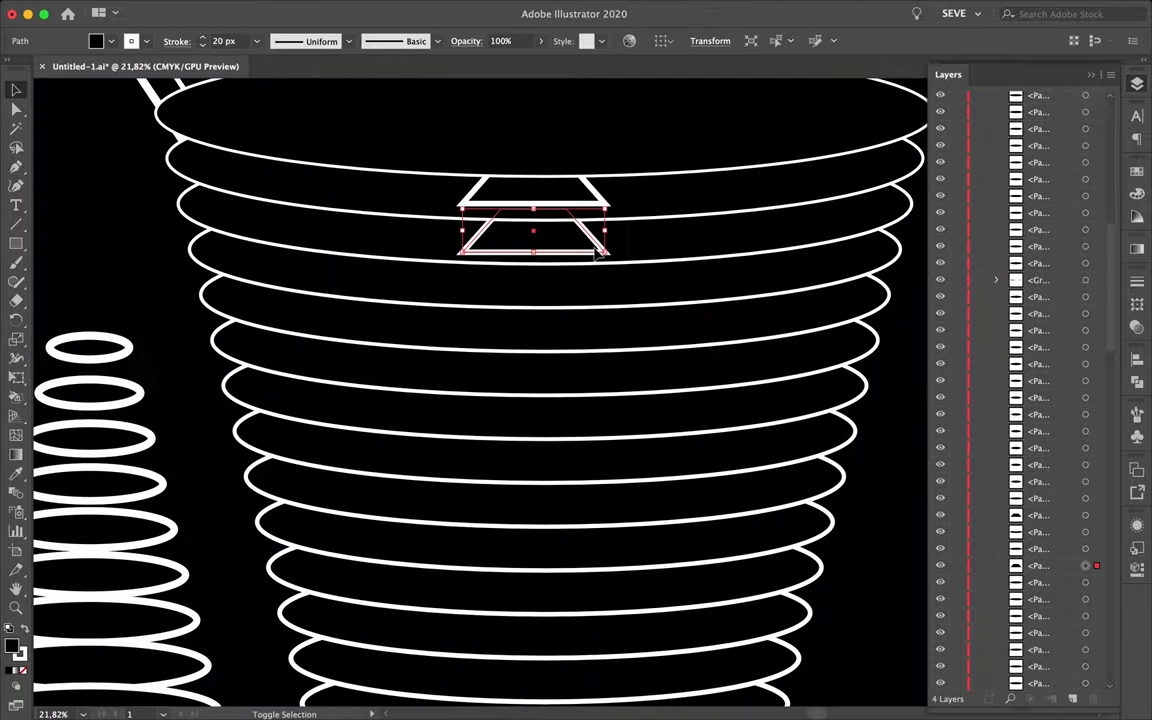
Add more trapezoid copies down the right cone's centre column.
{"action": "key", "text": "ctrl+d"}
{"action": "scroll", "coordinate": [850, 330], "scroll_direction": "down", "scroll_amount": 2}
{"action": "scroll", "coordinate": [714, 322], "scroll_direction": "up", "scroll_amount": 2}
{"action": "mouse_move", "coordinate": [700, 306]}
{"action": "left_mouse_down"}
{"action": "mouse_move", "coordinate": [698, 370]}
{"action": "mouse_move", "coordinate": [700, 300]}
{"action": "mouse_move", "coordinate": [625, 365]}
{"action": "mouse_move", "coordinate": [650, 400]}
{"action": "left_mouse_up"}
{"action": "scroll", "coordinate": [698, 370], "scroll_direction": "down", "scroll_amount": 2}
{"action": "key", "text": "ctrl+d"}
{"action": "key", "text": "ctrl+d"}
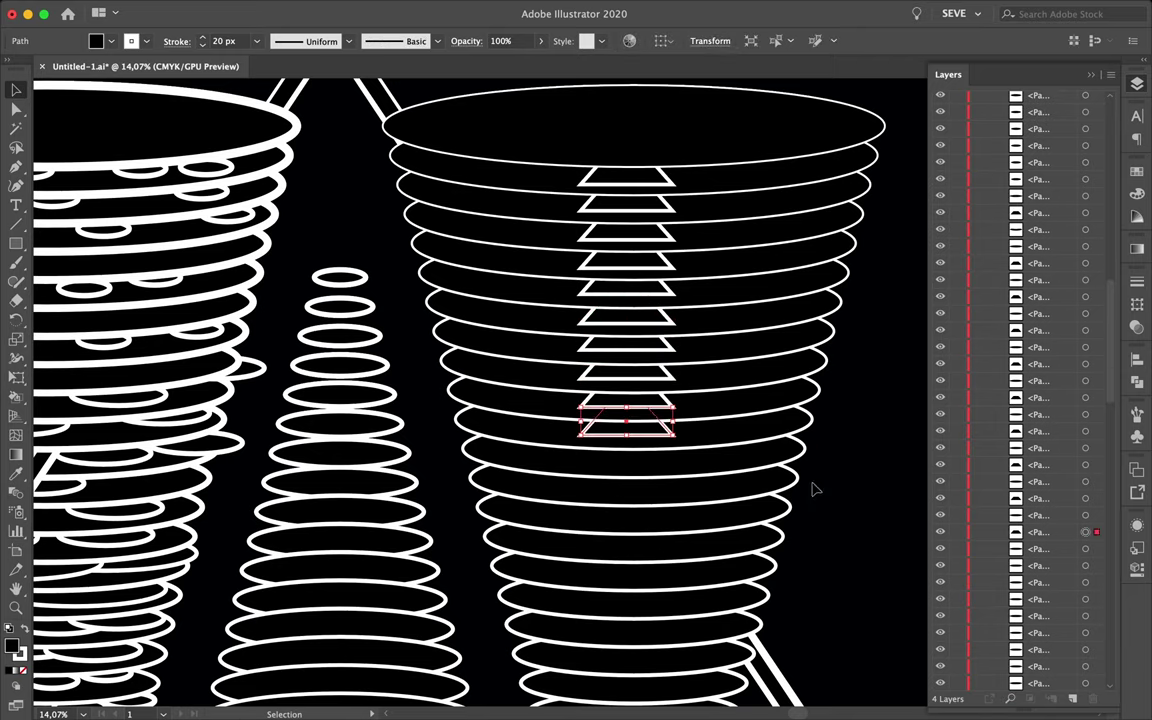
{"action": "key", "text": "ctrl+d"}
{"action": "key", "text": "ctrl+d"}
{"action": "key", "text": "ctrl+d"}
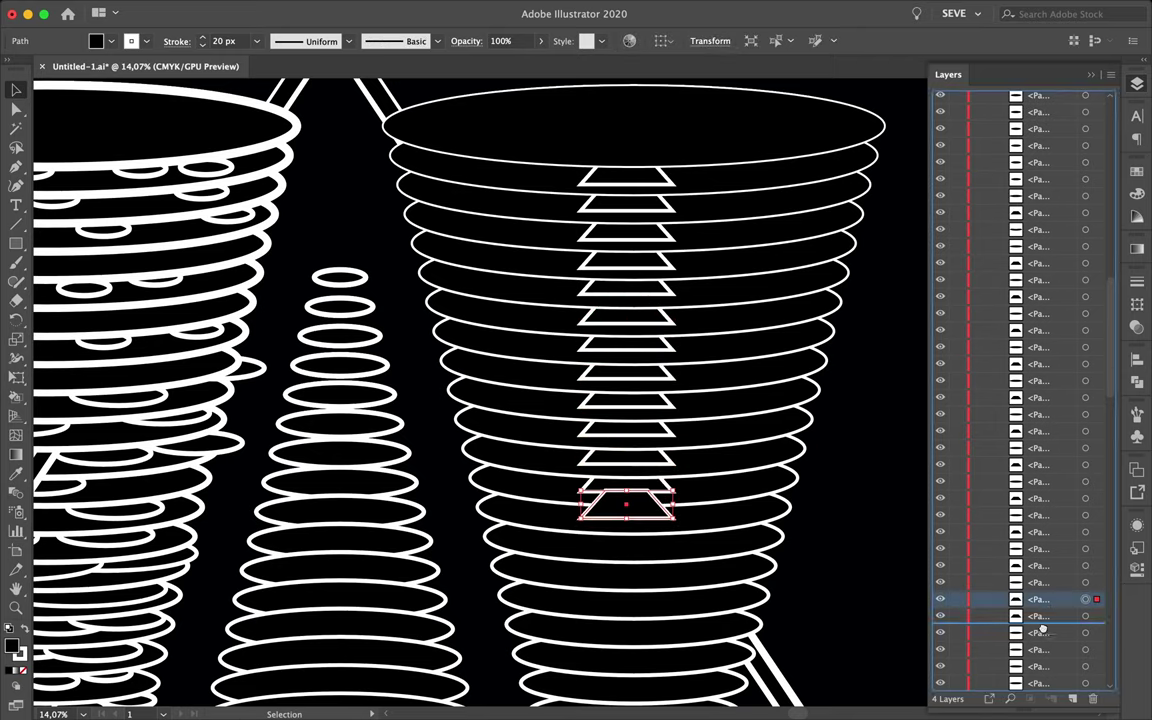
Lower the stroke weight of the lower trapezoids so the column thins downward.
{"action": "scroll", "coordinate": [640, 527], "scroll_direction": "right", "scroll_amount": 2}
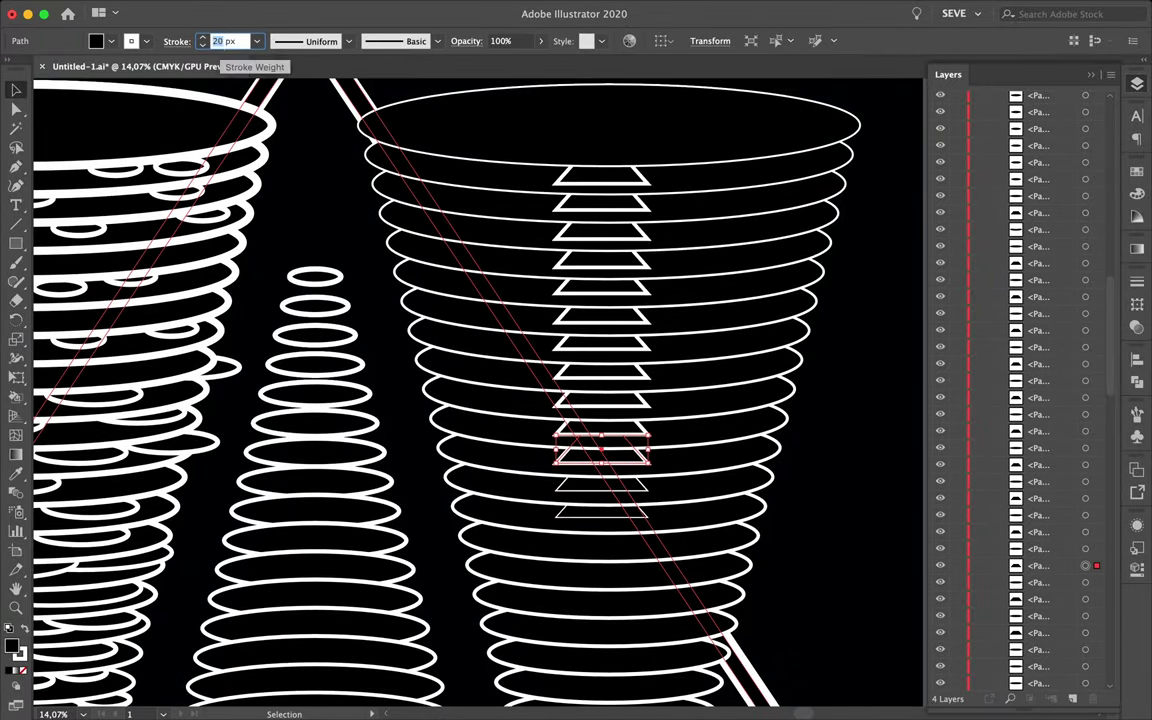
{"action": "left_click", "coordinate": [218, 41]}
{"action": "type", "text": "11"}
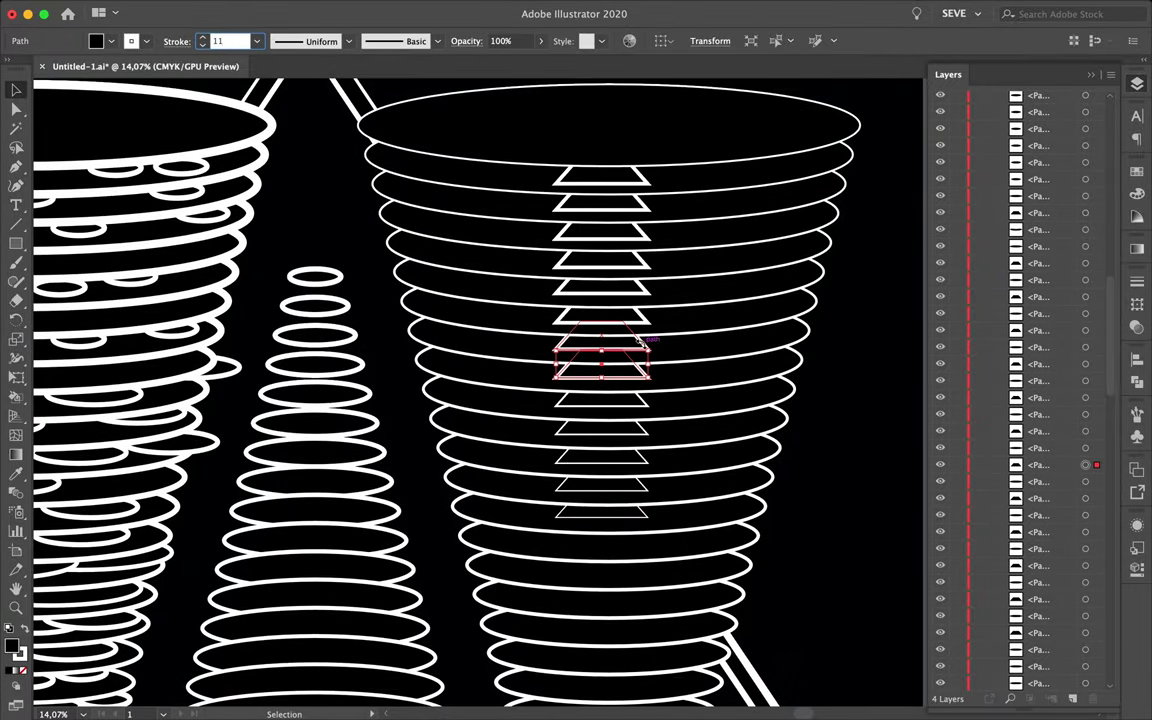
{"action": "left_click", "coordinate": [620, 319]}
{"action": "left_click", "coordinate": [228, 43]}
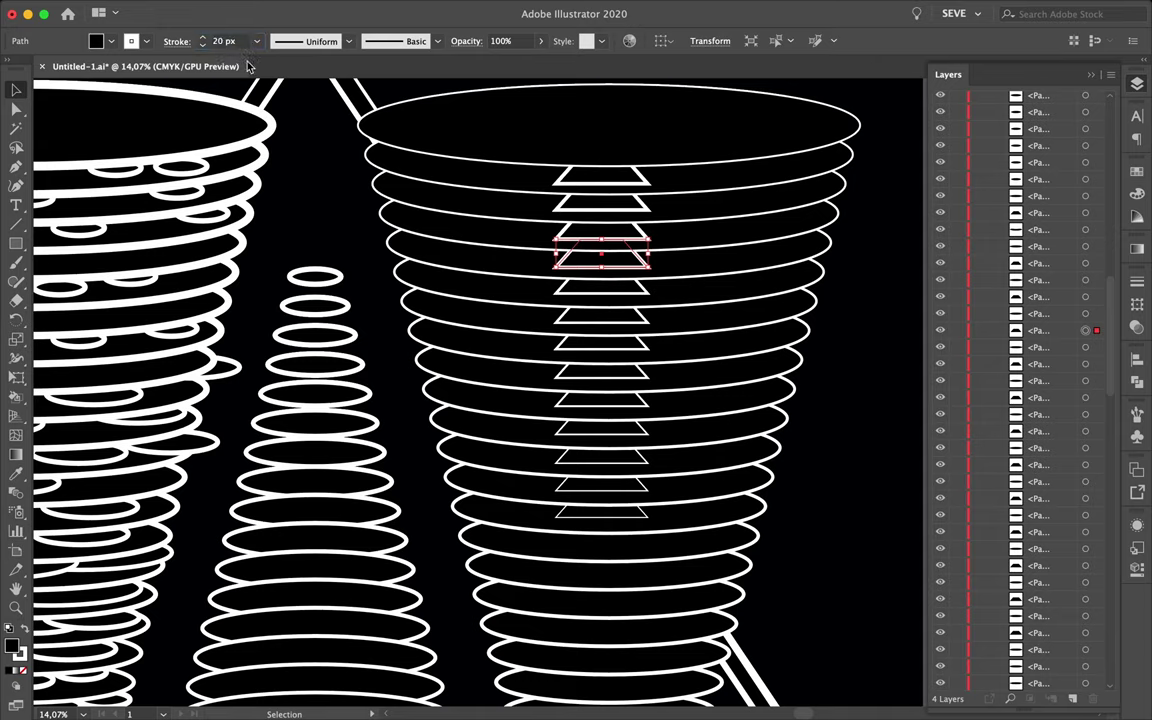
{"action": "left_click", "coordinate": [855, 125]}
Draw a straight Pen line from the left cone to the middle cone.
{"action": "left_click", "coordinate": [886, 326]}
{"action": "scroll", "coordinate": [770, 290], "scroll_direction": "down", "scroll_amount": 3}
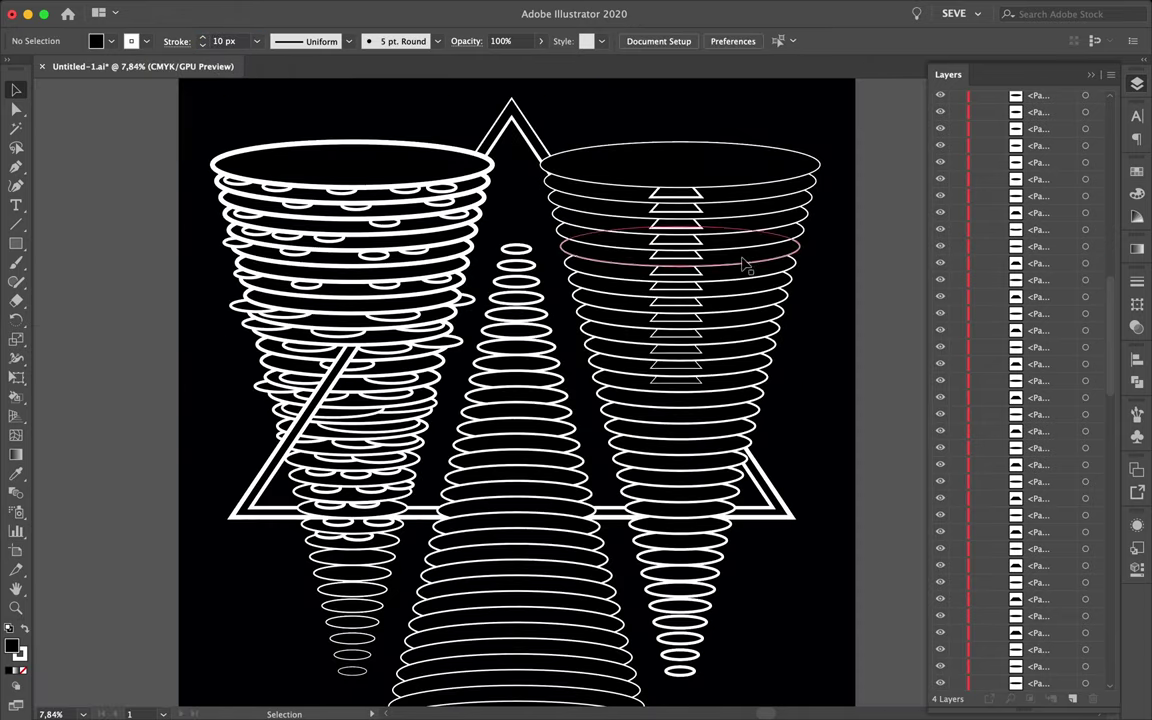
{"action": "scroll", "coordinate": [810, 428], "scroll_direction": "down", "scroll_amount": 2}
{"action": "scroll", "coordinate": [520, 297], "scroll_direction": "down", "scroll_amount": 2}
{"action": "scroll", "coordinate": [470, 265], "scroll_direction": "down", "scroll_amount": 1}
{"action": "scroll", "coordinate": [463, 257], "scroll_direction": "up", "scroll_amount": 3}
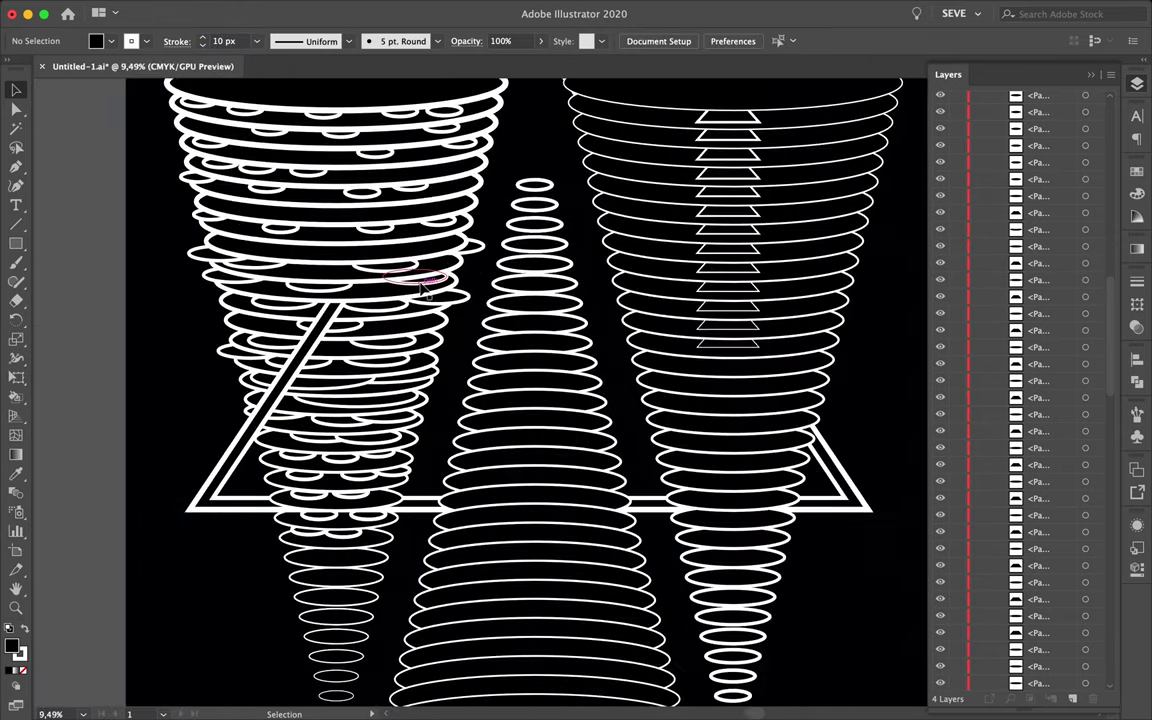
{"action": "key", "text": "p"}
{"action": "left_click", "coordinate": [436, 290]}
{"action": "left_click", "coordinate": [552, 358]}
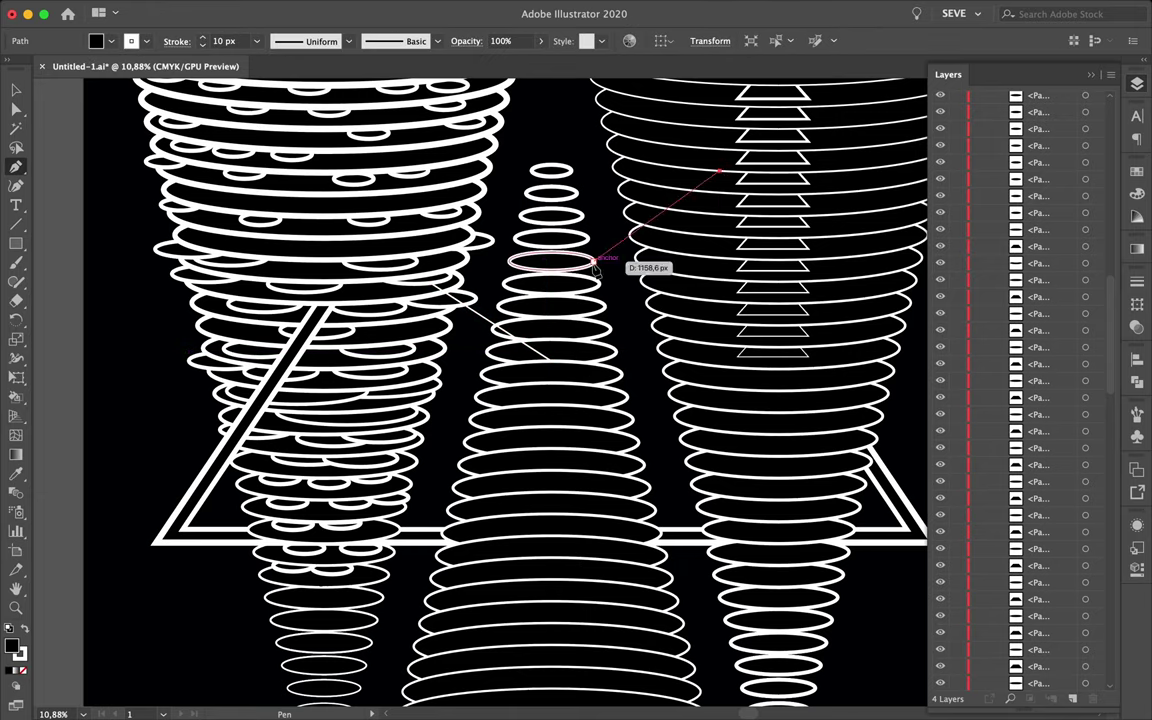
{"action": "key", "text": "a"}
Draw a straight line from the middle cone across the right cone.
{"action": "key", "text": "p"}
{"action": "scroll", "coordinate": [725, 188], "scroll_direction": "up", "scroll_amount": 5}
{"action": "scroll", "coordinate": [489, 275], "scroll_direction": "down", "scroll_amount": 5}
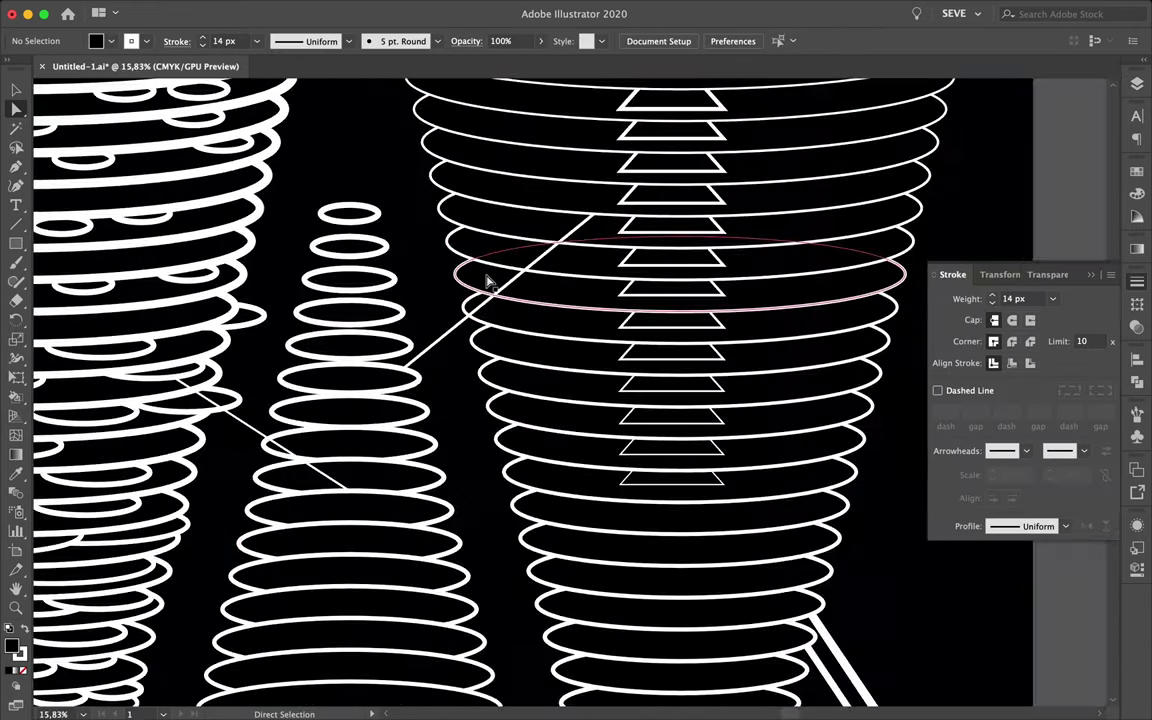
{"action": "scroll", "coordinate": [490, 283], "scroll_direction": "down", "scroll_amount": 2}
{"action": "scroll", "coordinate": [490, 283], "scroll_direction": "up", "scroll_amount": 4}
{"action": "left_click", "coordinate": [519, 338]}
{"action": "left_click", "coordinate": [890, 303]}
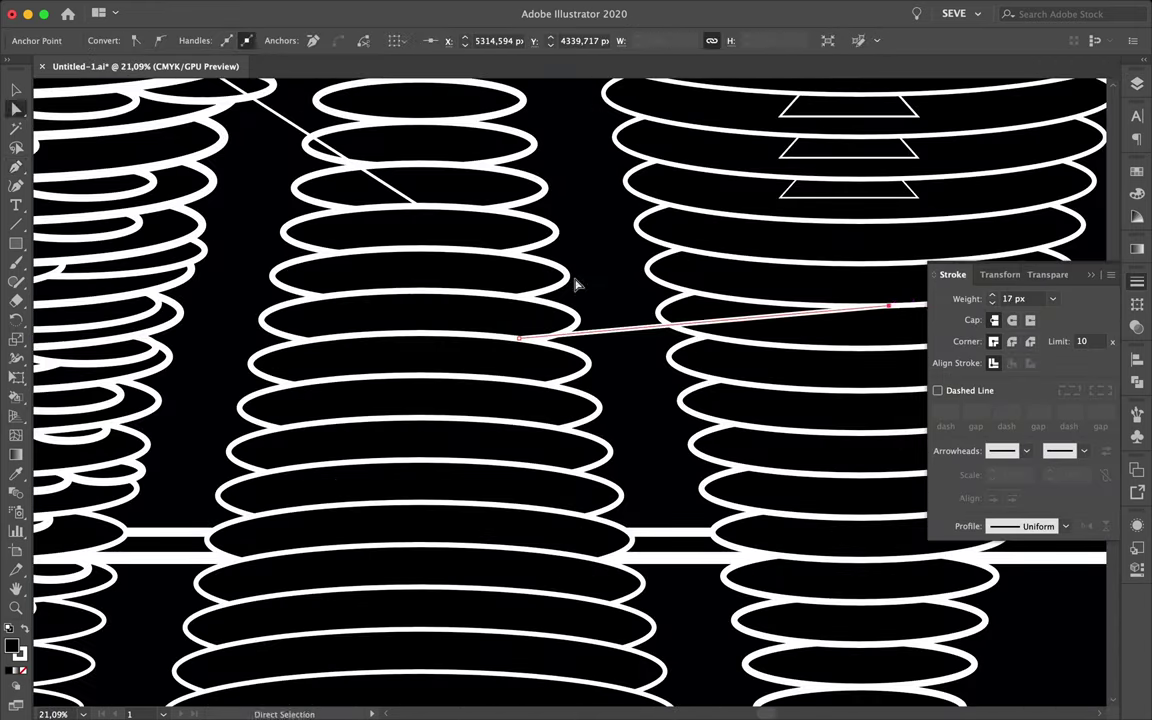
{"action": "key", "text": "Escape"}
Draw a line slanting up from the middle cone toward the right cone, then start one inside the left cone.
{"action": "scroll", "coordinate": [575, 285], "scroll_direction": "down", "scroll_amount": 3}
{"action": "left_click", "coordinate": [390, 323]}
{"action": "left_click", "coordinate": [572, 165]}
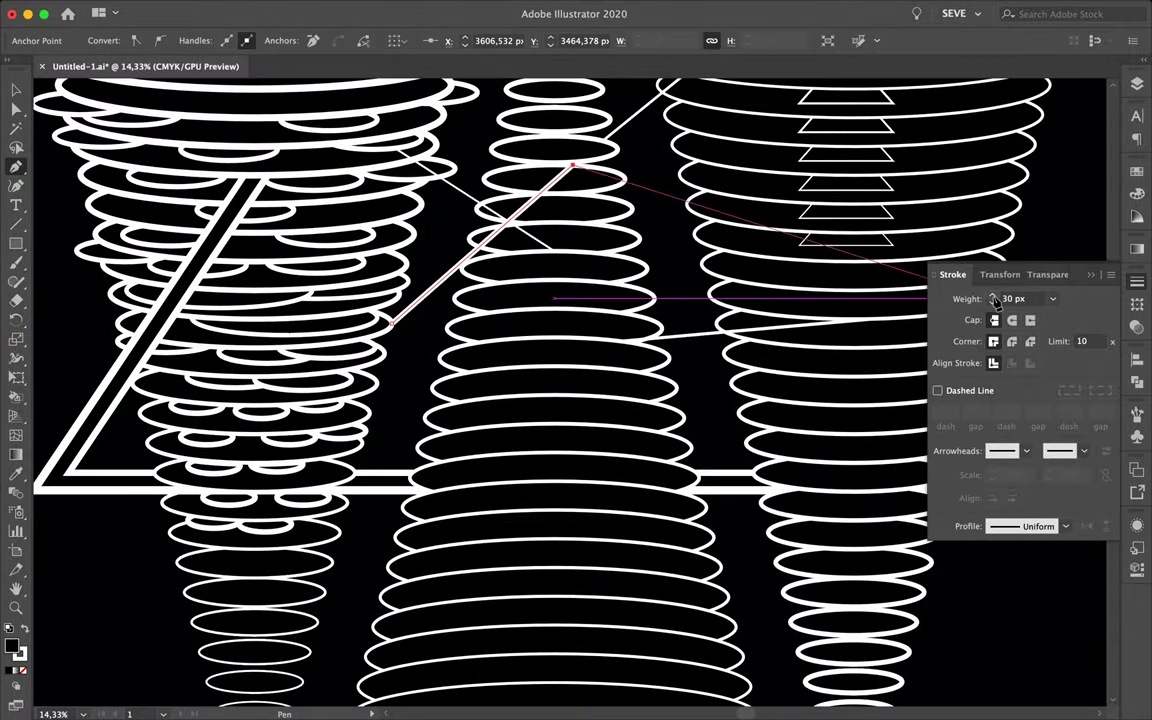
{"action": "key", "text": "Escape"}
{"action": "scroll", "coordinate": [340, 288], "scroll_direction": "up", "scroll_amount": 3}
{"action": "scroll", "coordinate": [340, 285], "scroll_direction": "down", "scroll_amount": 5}
{"action": "scroll", "coordinate": [360, 283], "scroll_direction": "up", "scroll_amount": 2}
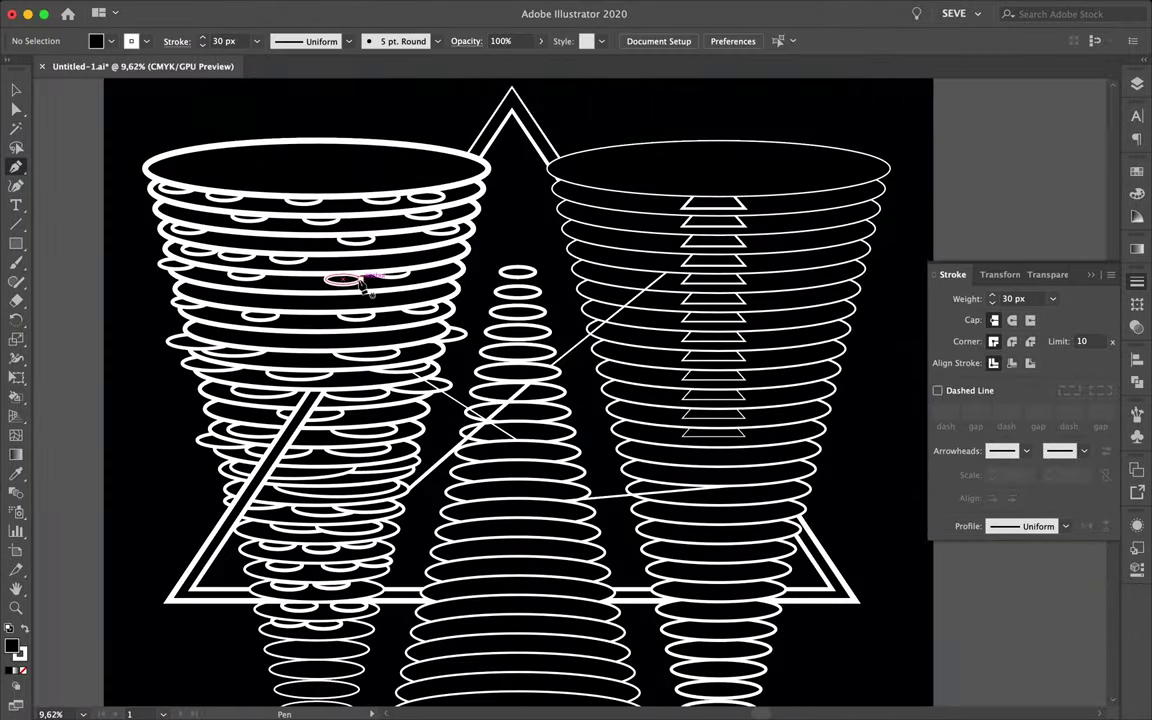
{"action": "left_click", "coordinate": [320, 314]}
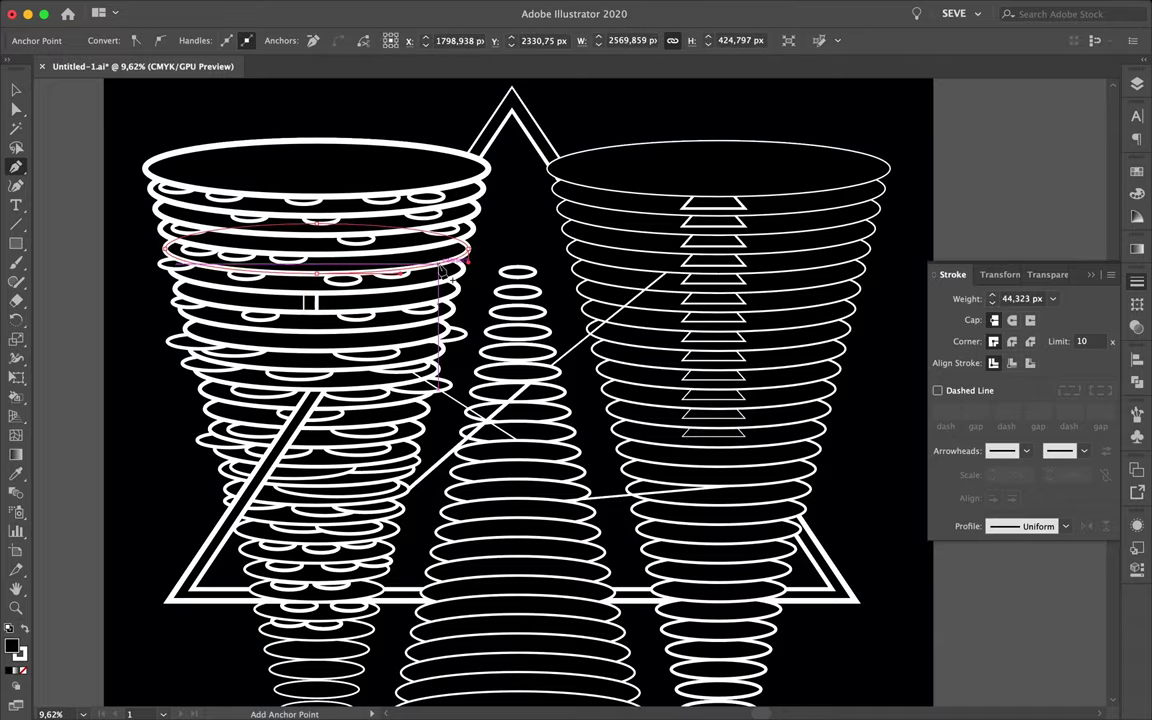
Copy the small vertical bar onto several of the left cone's ring bands, including a lower one.
{"action": "scroll", "coordinate": [310, 300], "scroll_direction": "up", "scroll_amount": 3}
{"action": "key", "text": "v"}
{"action": "left_click", "coordinate": [335, 333]}
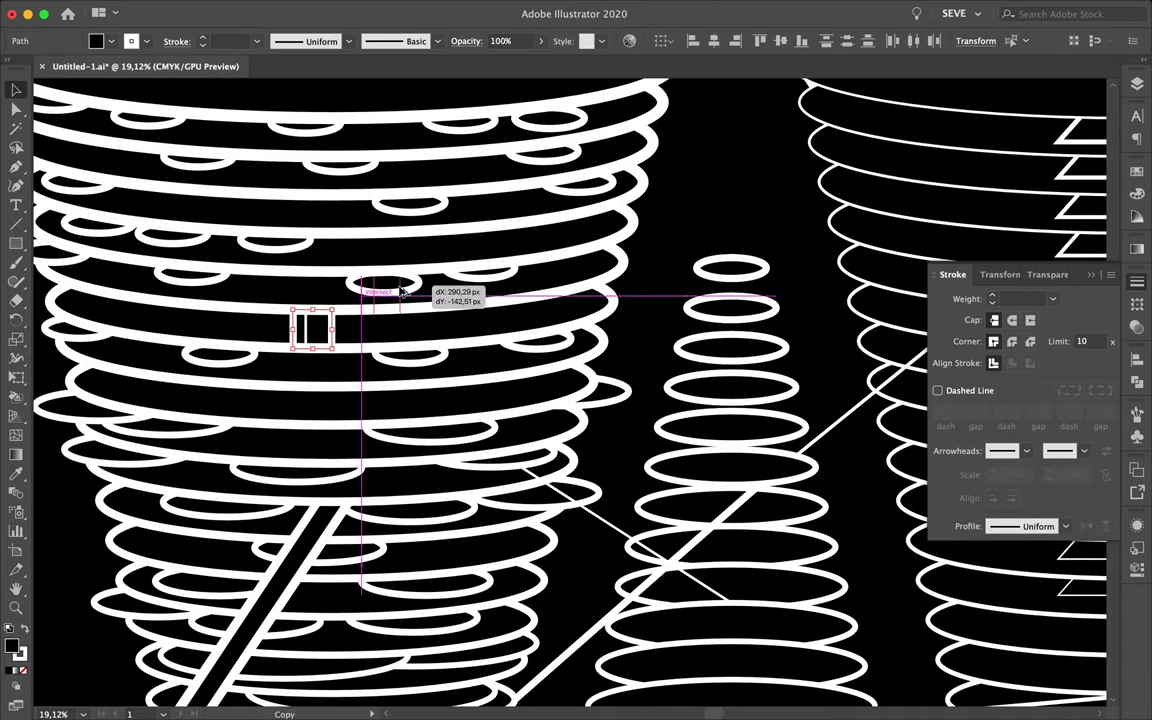
{"action": "left_click_drag", "start_coordinate": [400, 290], "coordinate": [402, 292]}
{"action": "scroll", "coordinate": [402, 292], "scroll_direction": "down", "scroll_amount": 3}
{"action": "scroll", "coordinate": [580, 244], "scroll_direction": "up", "scroll_amount": 3}
{"action": "left_click_drag", "start_coordinate": [506, 240], "coordinate": [643, 218]}
{"action": "scroll", "coordinate": [533, 237], "scroll_direction": "down", "scroll_amount": 1}
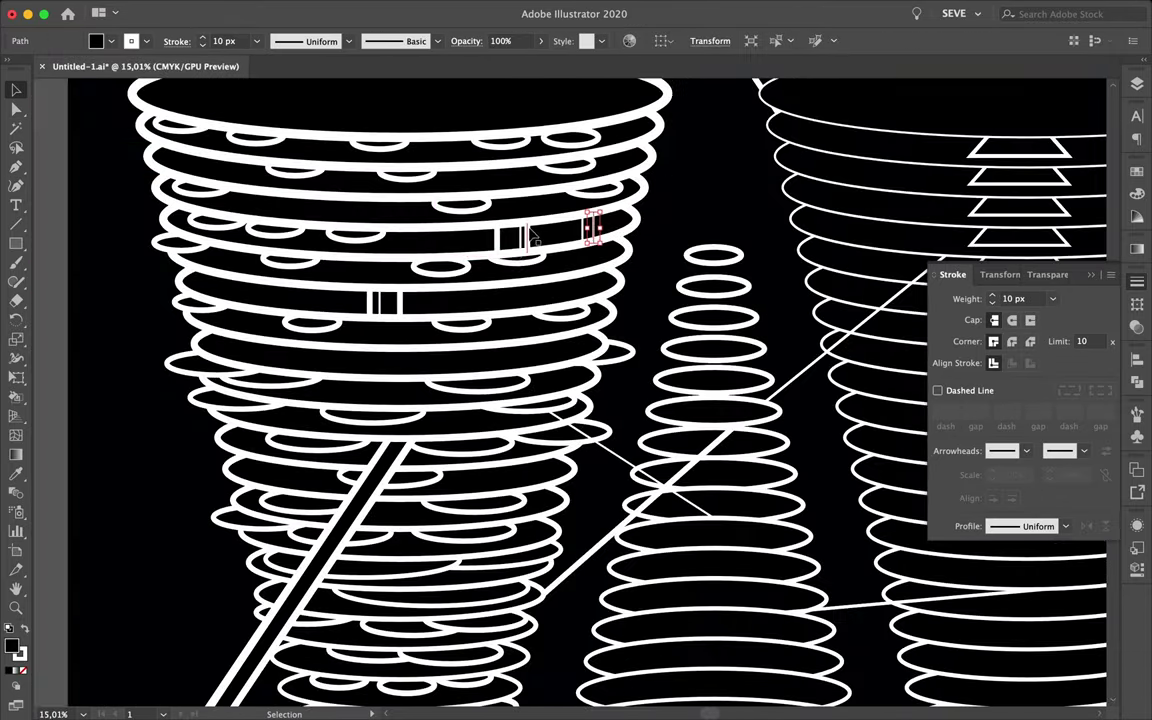
{"action": "scroll", "coordinate": [472, 298], "scroll_direction": "down", "scroll_amount": 2}
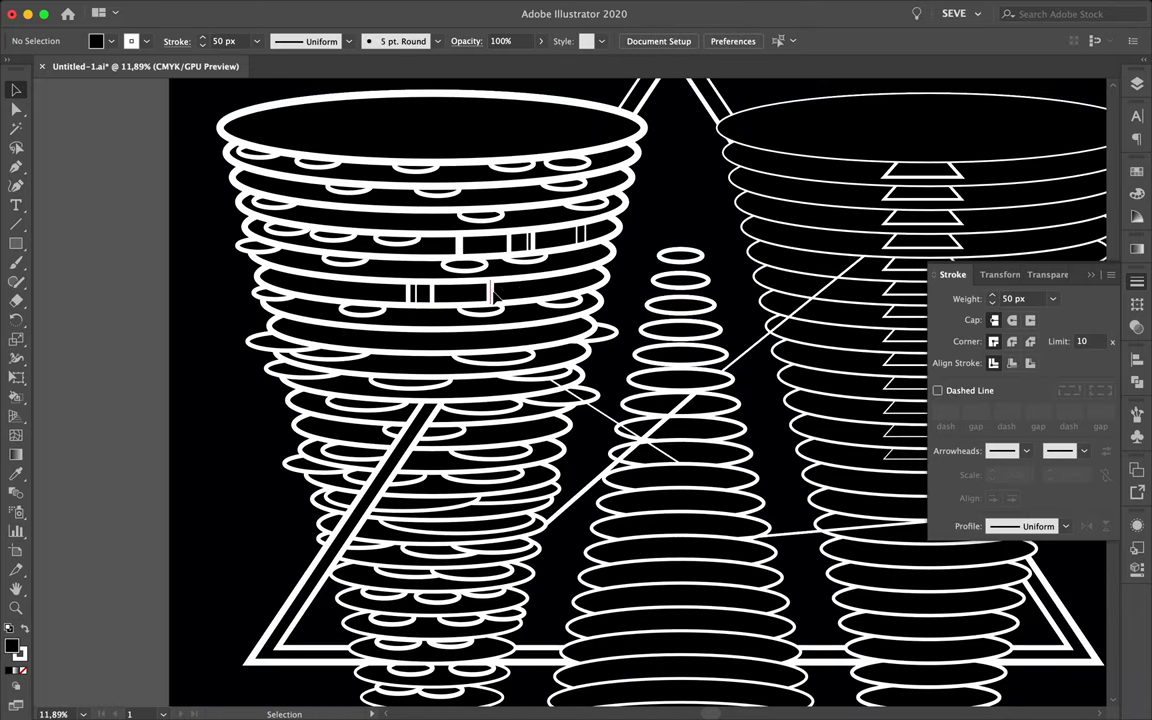
{"action": "scroll", "coordinate": [630, 313], "scroll_direction": "down", "scroll_amount": 1}
{"action": "left_click_drag", "start_coordinate": [428, 411], "coordinate": [428, 414]}
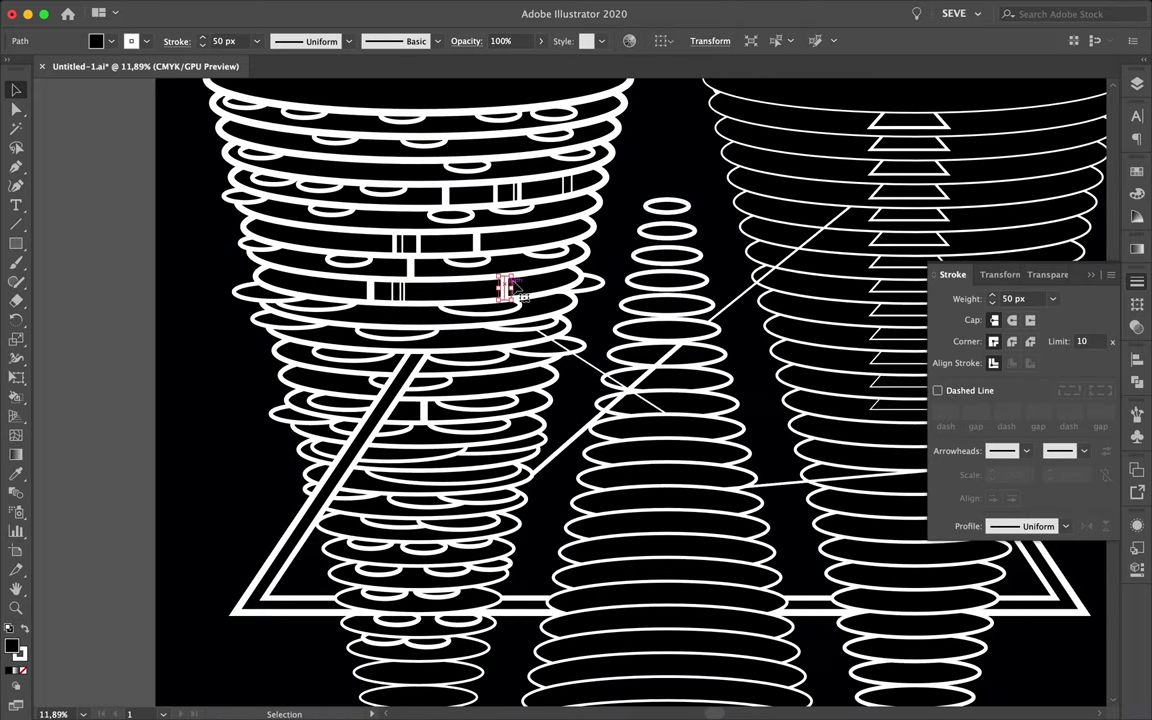
Copy more small bars onto the upper and top ring bands of the left cone.
{"action": "left_click_drag", "start_coordinate": [378, 318], "coordinate": [362, 219]}
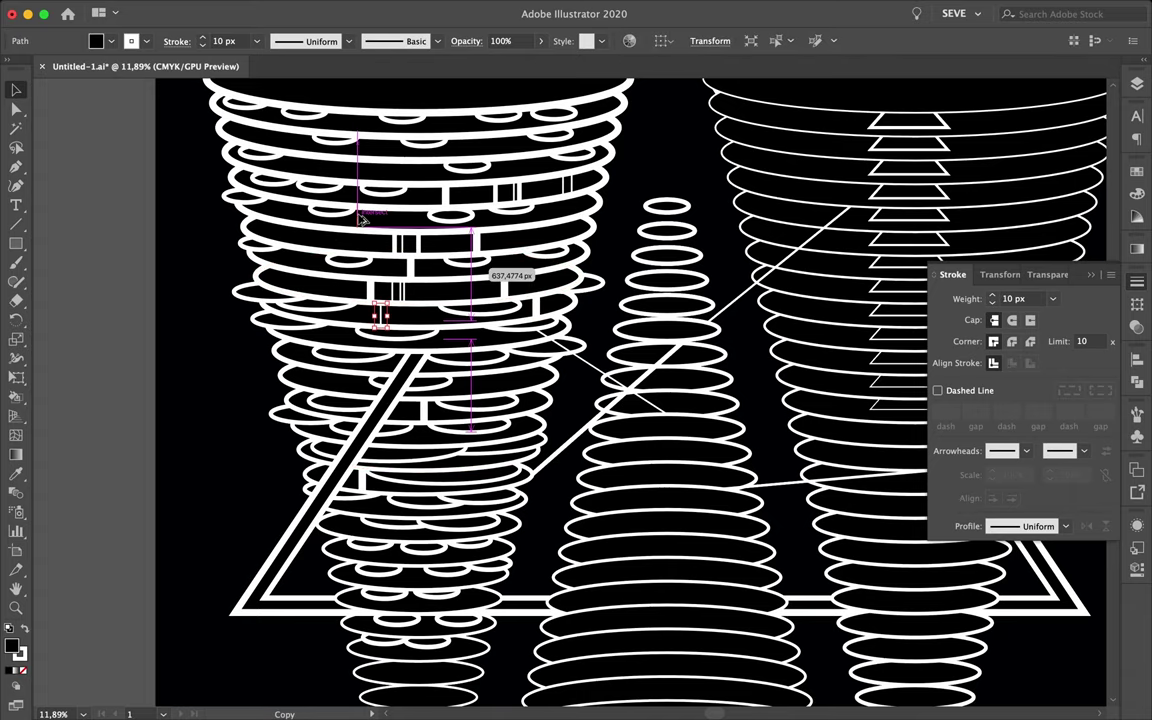
{"action": "left_click_drag", "start_coordinate": [388, 176], "coordinate": [406, 175]}
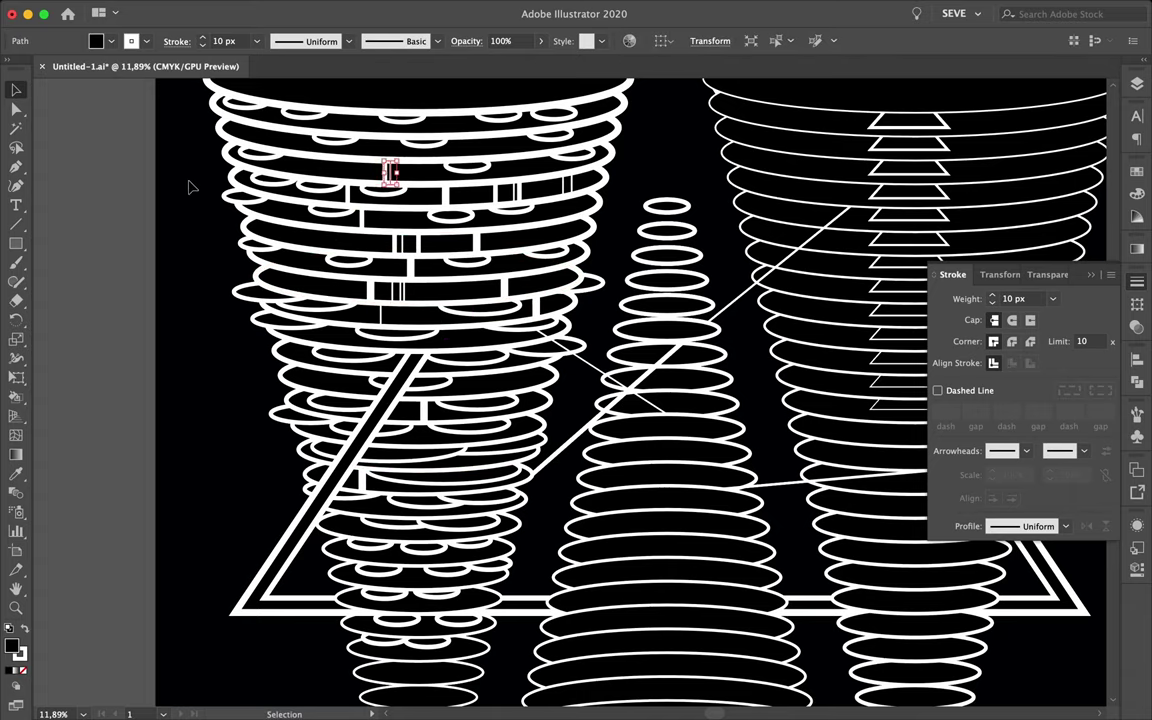
{"action": "scroll", "coordinate": [450, 262], "scroll_direction": "up", "scroll_amount": 3}
{"action": "left_click_drag", "start_coordinate": [320, 265], "coordinate": [277, 231]}
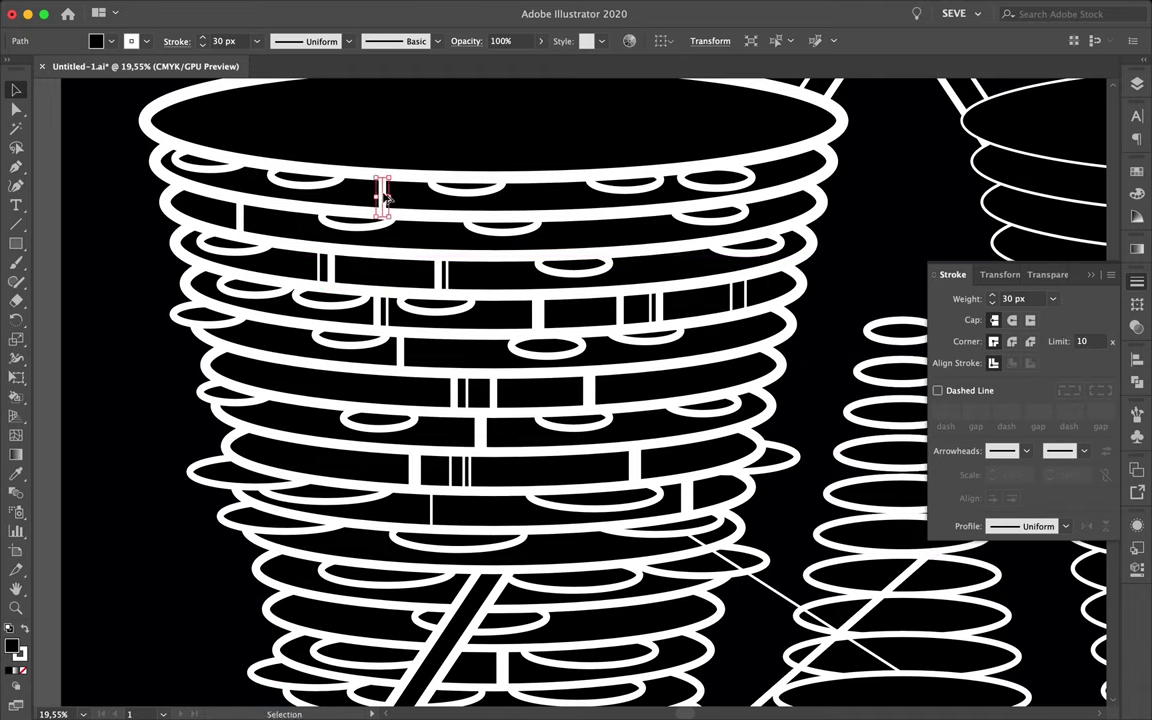
{"action": "left_click_drag", "start_coordinate": [494, 286], "coordinate": [494, 286]}
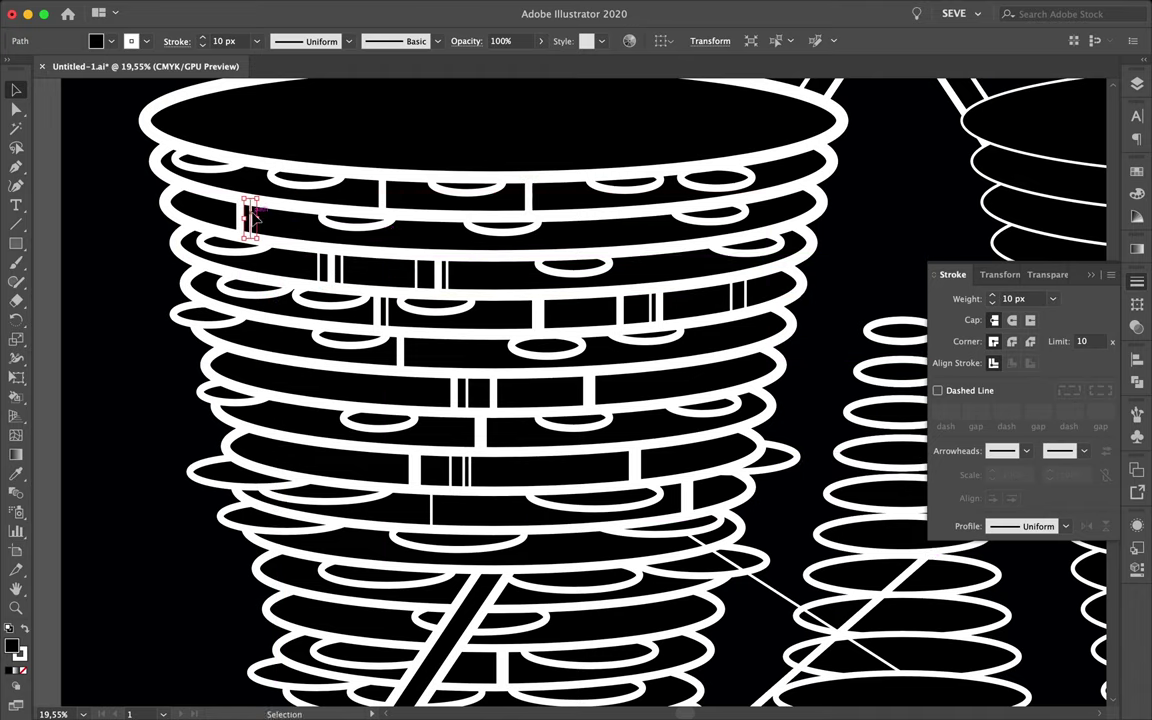
{"action": "left_click", "coordinate": [393, 205]}
Select small bars and shift one narrow bar sideways within its band.
{"action": "left_click", "coordinate": [543, 205]}
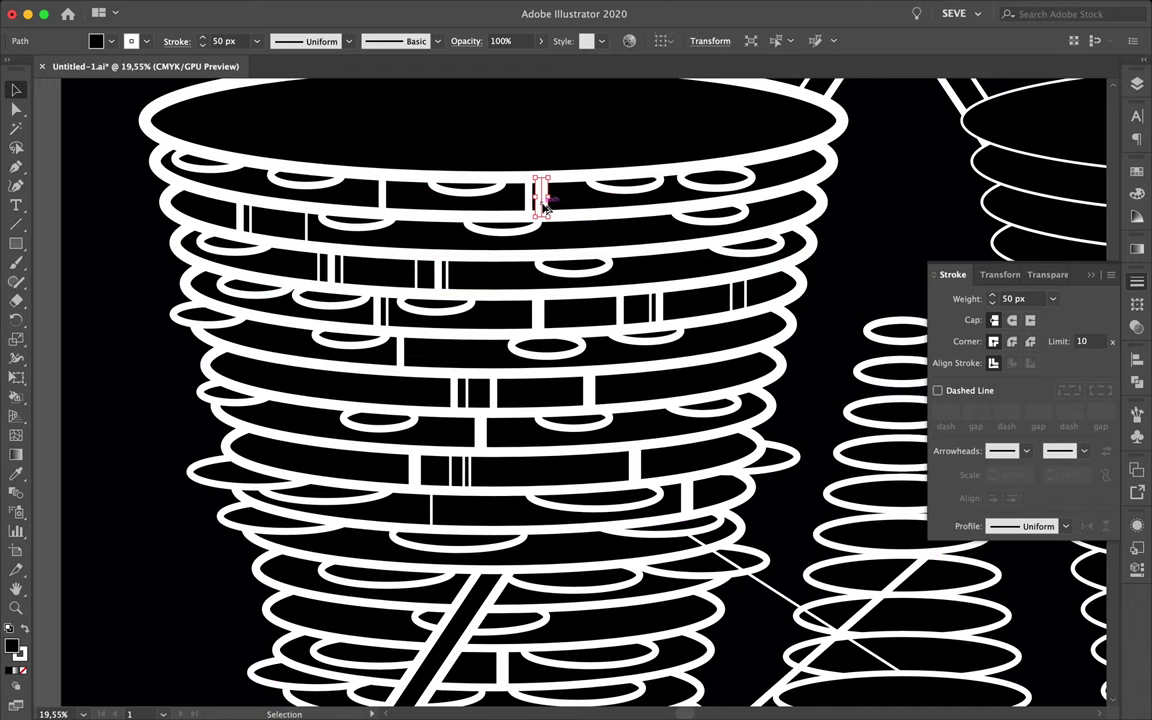
{"action": "left_click", "coordinate": [700, 283]}
{"action": "scroll", "coordinate": [700, 283], "scroll_direction": "down", "scroll_amount": 3}
{"action": "left_click", "coordinate": [512, 232]}
{"action": "scroll", "coordinate": [510, 230], "scroll_direction": "up", "scroll_amount": 5}
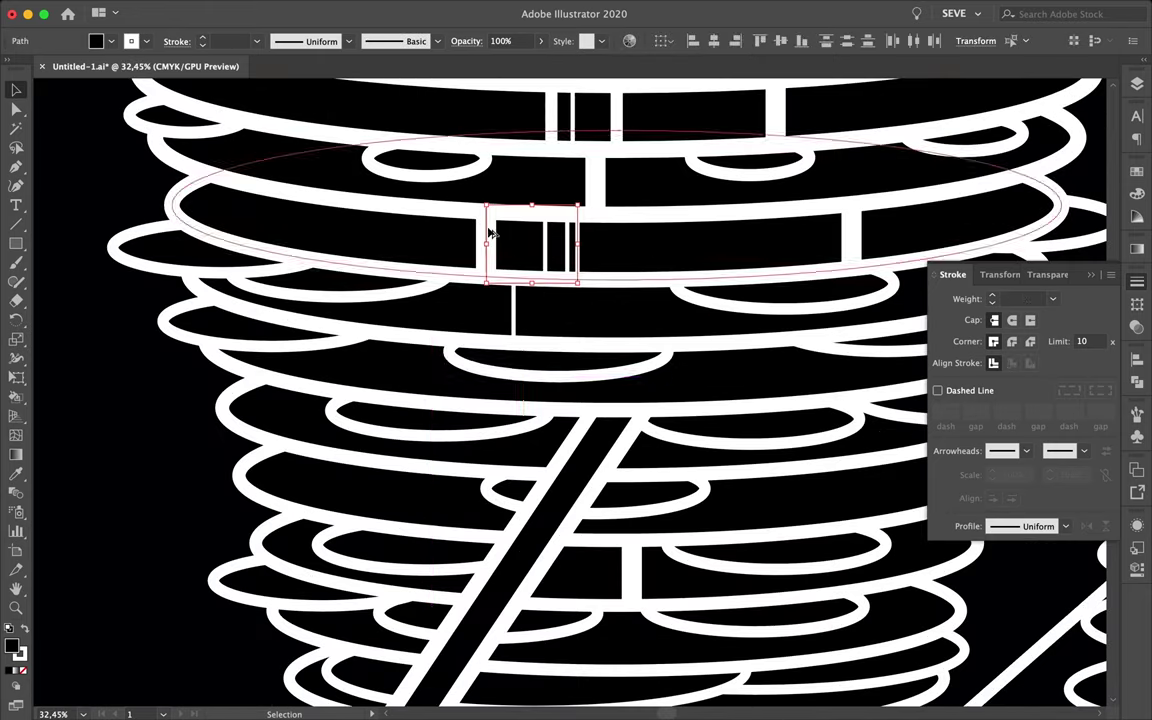
{"action": "left_click_drag", "start_coordinate": [460, 378], "coordinate": [400, 378]}
{"action": "scroll", "coordinate": [401, 378], "scroll_direction": "down", "scroll_amount": 3}
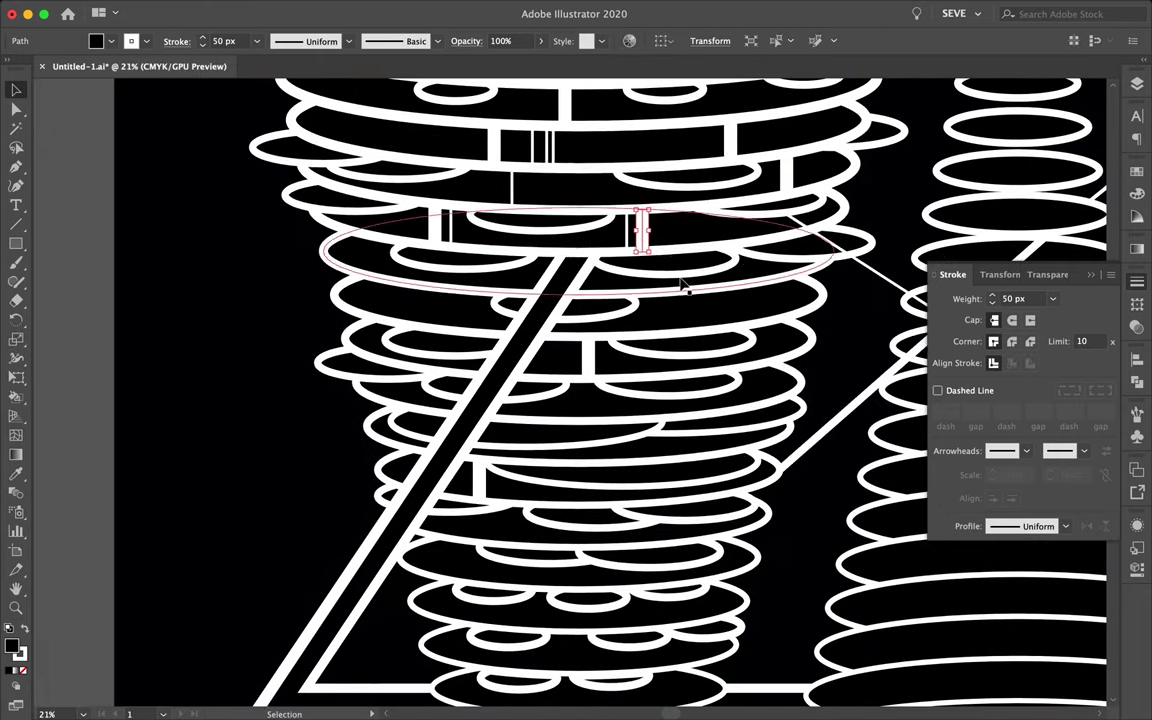
{"action": "scroll", "coordinate": [636, 252], "scroll_direction": "up", "scroll_amount": 2}
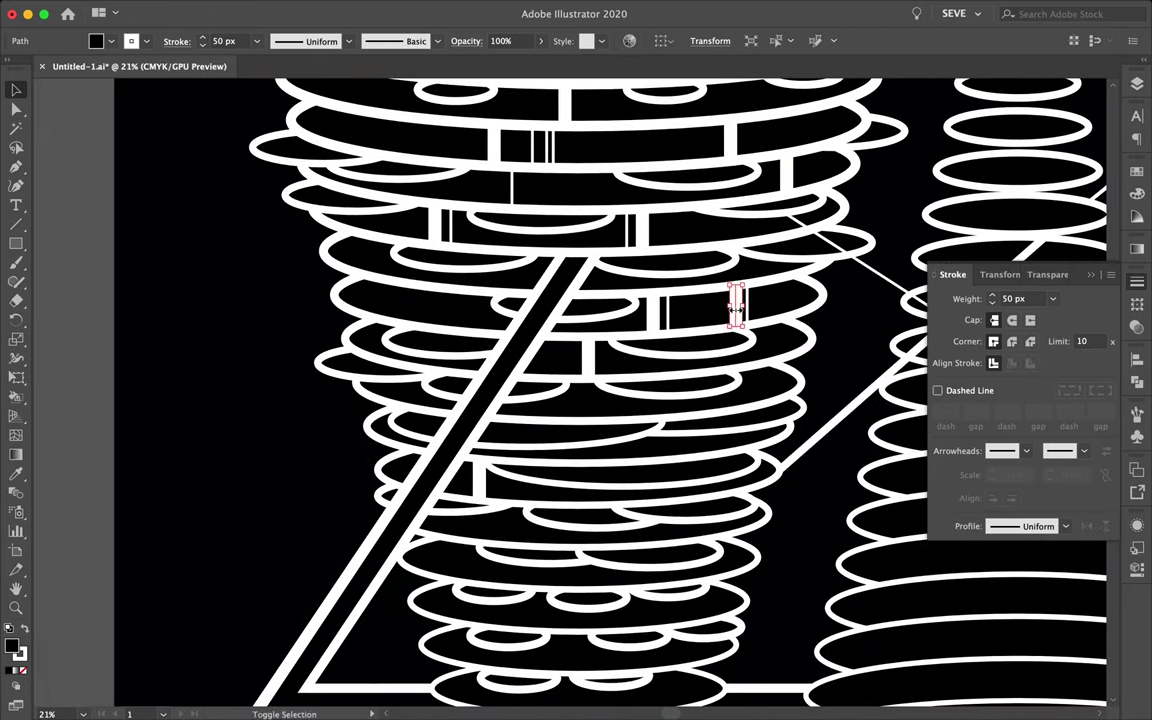
{"action": "scroll", "coordinate": [736, 310], "scroll_direction": "down", "scroll_amount": 3}
{"action": "scroll", "coordinate": [613, 352], "scroll_direction": "up", "scroll_amount": 2}
{"action": "left_click", "coordinate": [613, 352]}
{"action": "left_click", "coordinate": [619, 353]}
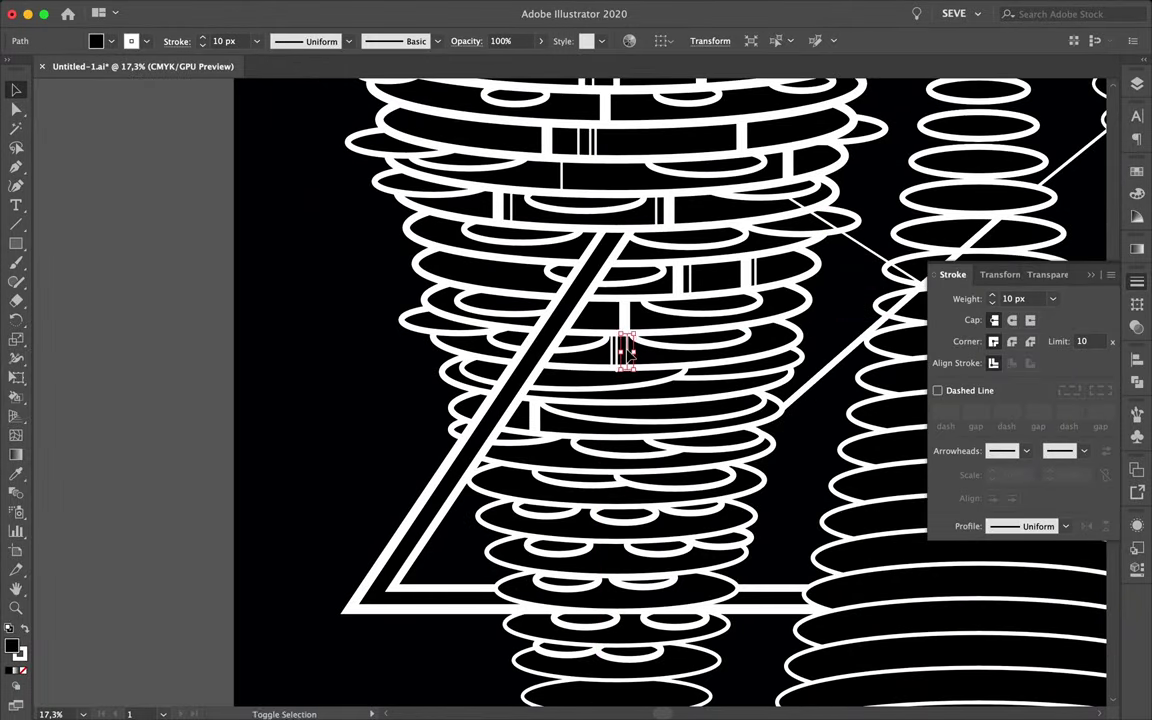
{"action": "scroll", "coordinate": [600, 300], "scroll_direction": "down", "scroll_amount": 3}
{"action": "scroll", "coordinate": [590, 245], "scroll_direction": "up", "scroll_amount": 2}
Draw a thin straight Pen line from the right cone's rim across the cone.
{"action": "key", "text": "p"}
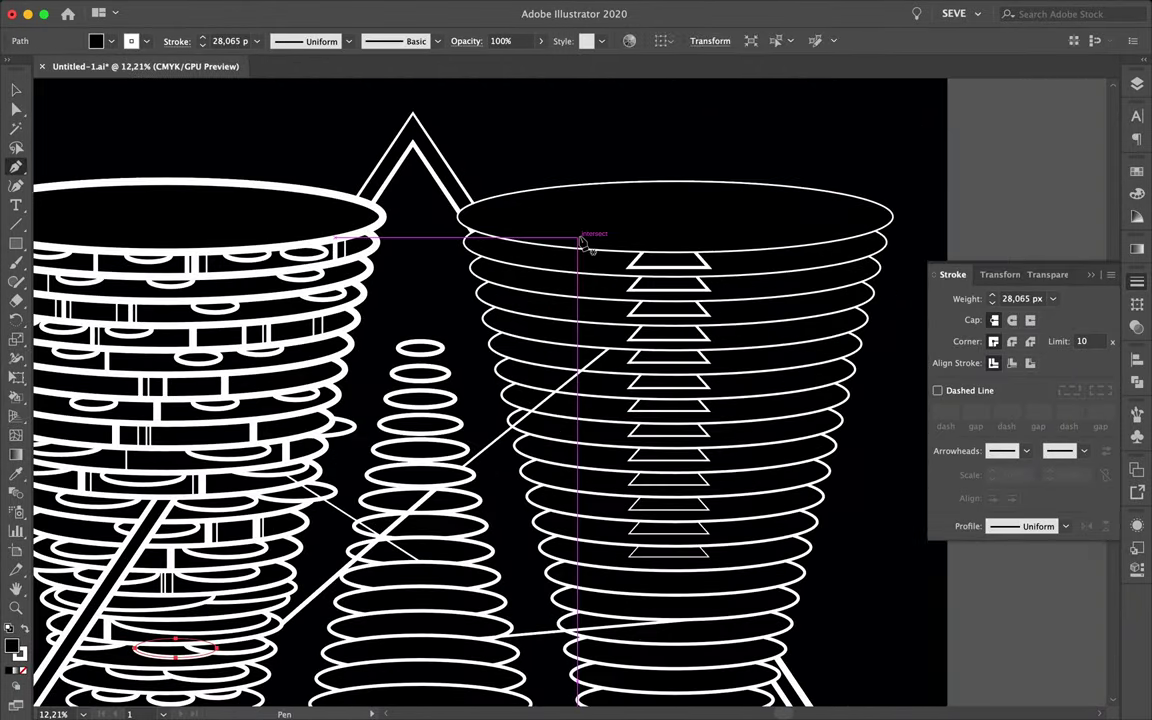
{"action": "left_click", "coordinate": [547, 247]}
{"action": "left_click", "coordinate": [628, 313]}
Draw two more thin lines across the right cone, the second with three points.
{"action": "key", "text": "a"}
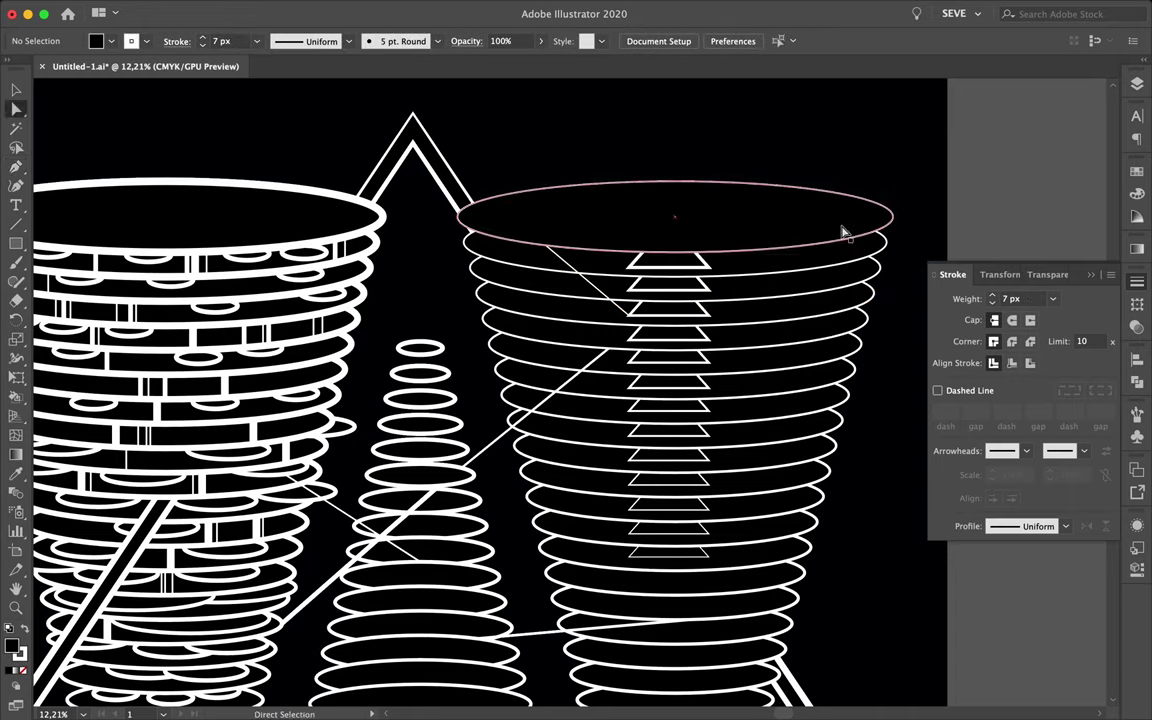
{"action": "left_click", "coordinate": [869, 237]}
{"action": "left_click", "coordinate": [792, 440]}
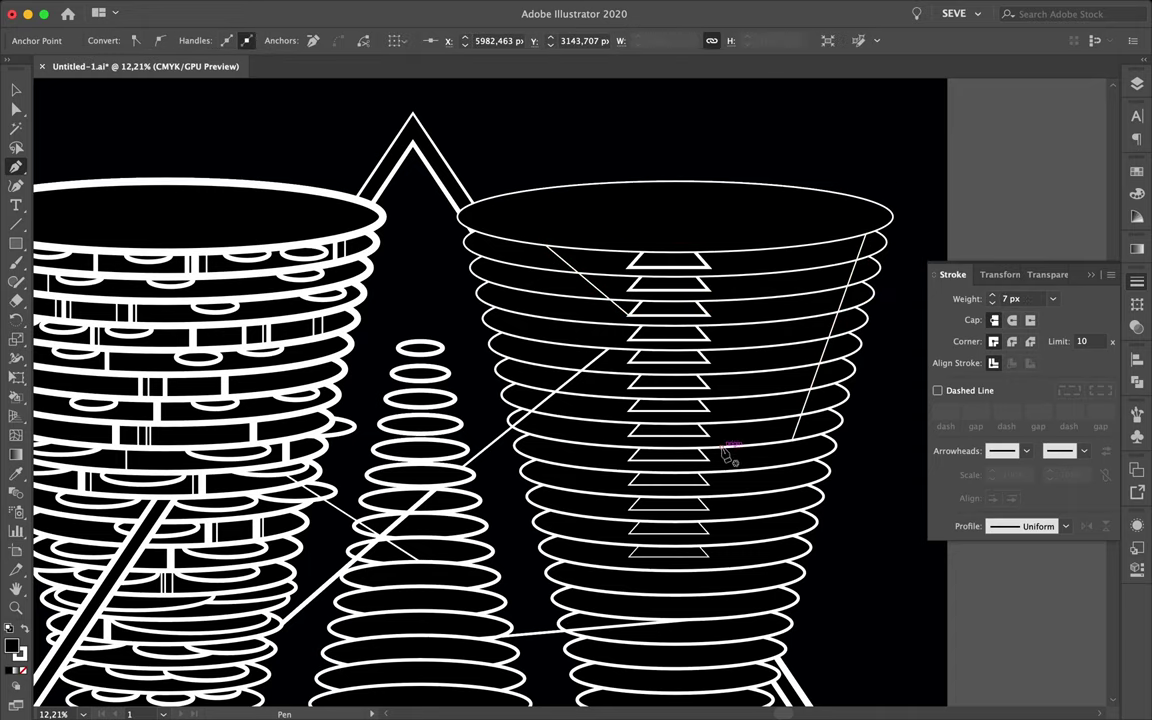
{"action": "scroll", "coordinate": [760, 455], "scroll_direction": "down", "scroll_amount": 2}
{"action": "left_click", "coordinate": [598, 542]}
{"action": "left_click", "coordinate": [553, 417]}
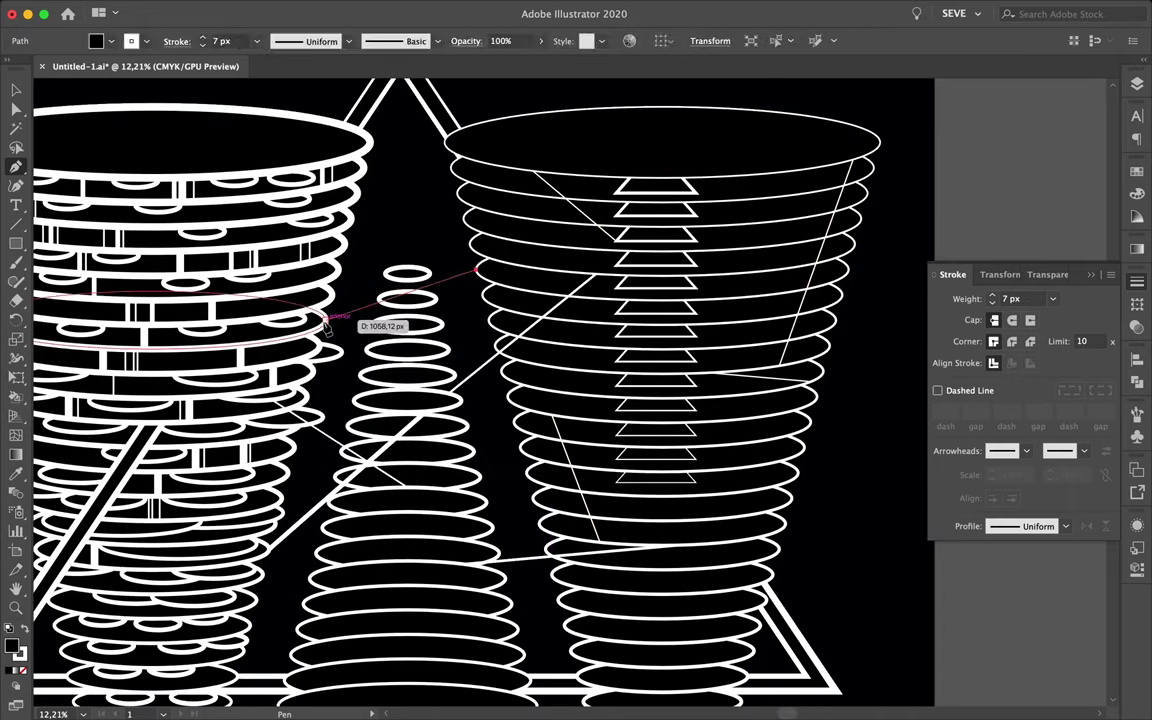
{"action": "left_click", "coordinate": [325, 320]}
Return to selection, check the middle cone's bottom ellipse, and deselect.
{"action": "scroll", "coordinate": [417, 429], "scroll_direction": "down", "scroll_amount": 3}
{"action": "key", "text": "v"}
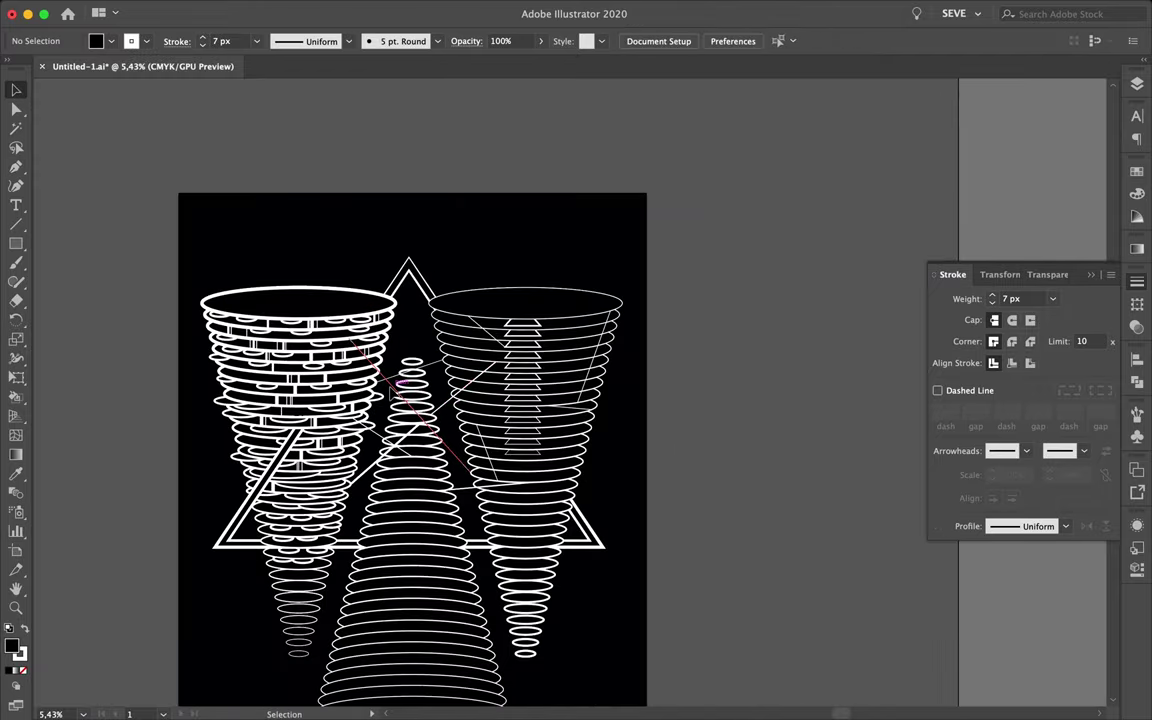
{"action": "scroll", "coordinate": [398, 600], "scroll_direction": "up", "scroll_amount": 1}
{"action": "left_click", "coordinate": [400, 600]}
{"action": "left_click", "coordinate": [408, 512], "text": "shift"}
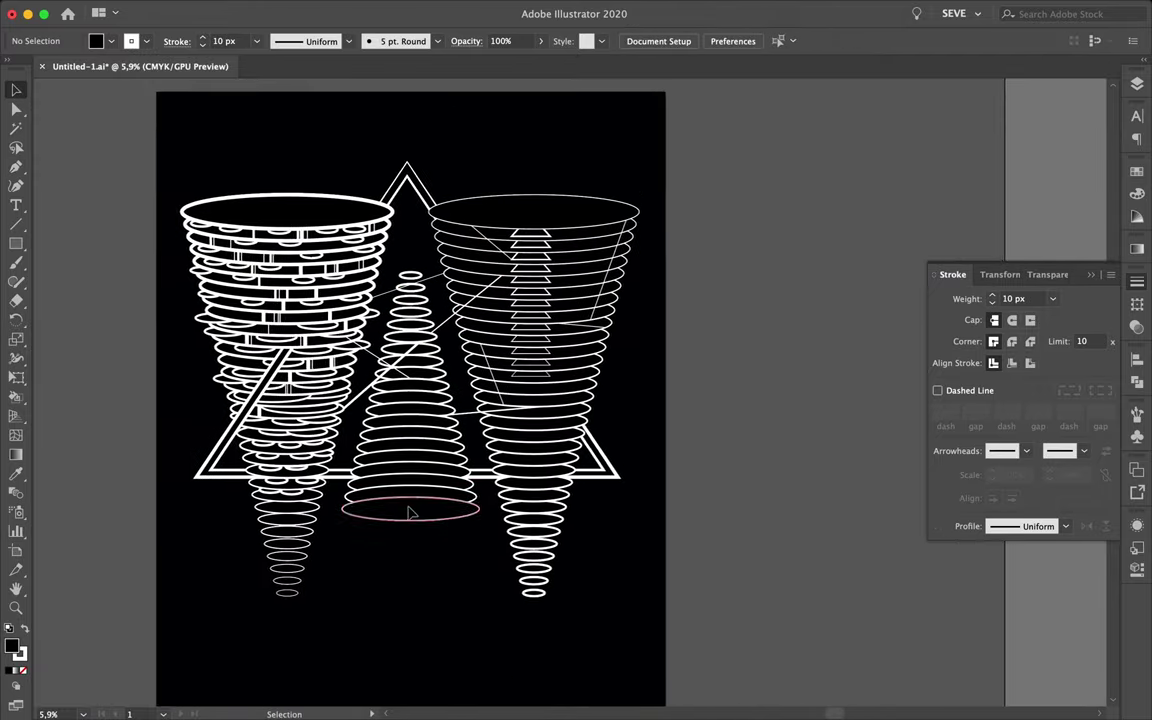
{"action": "scroll", "coordinate": [408, 512], "scroll_direction": "down", "scroll_amount": 2}
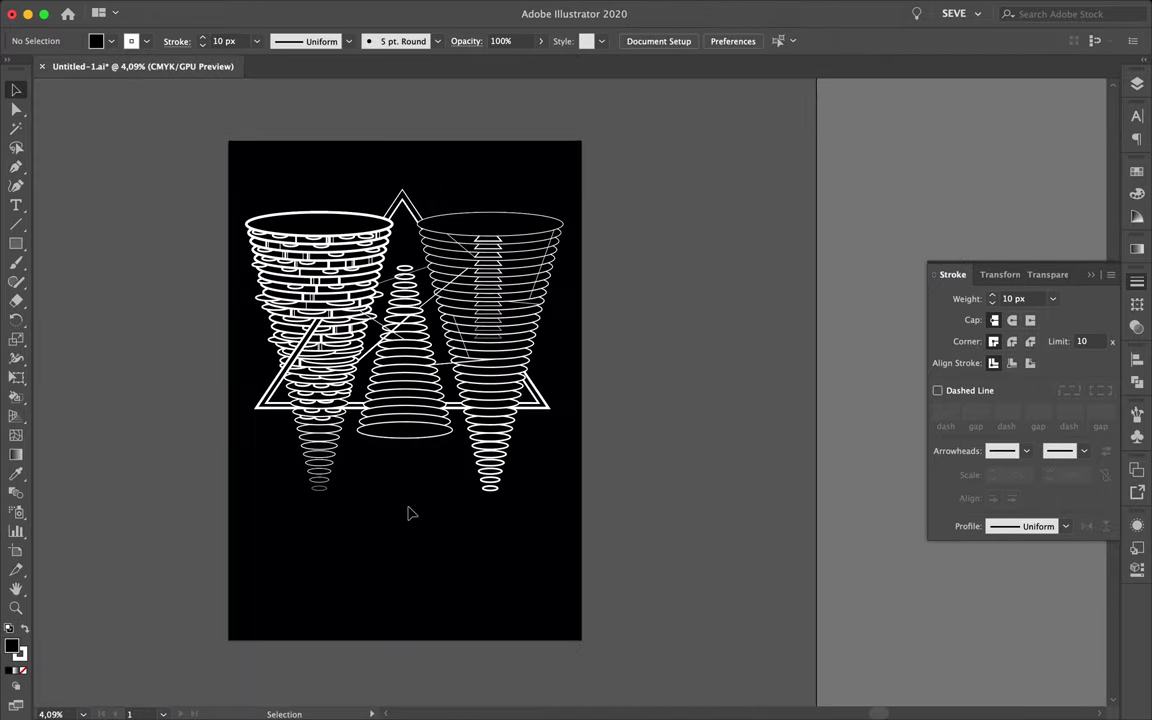
Build a ring stack on the middle cone by copying an ellipse down and repeating with Ctrl+D.
{"action": "scroll", "coordinate": [408, 513], "scroll_direction": "up", "scroll_amount": 5}
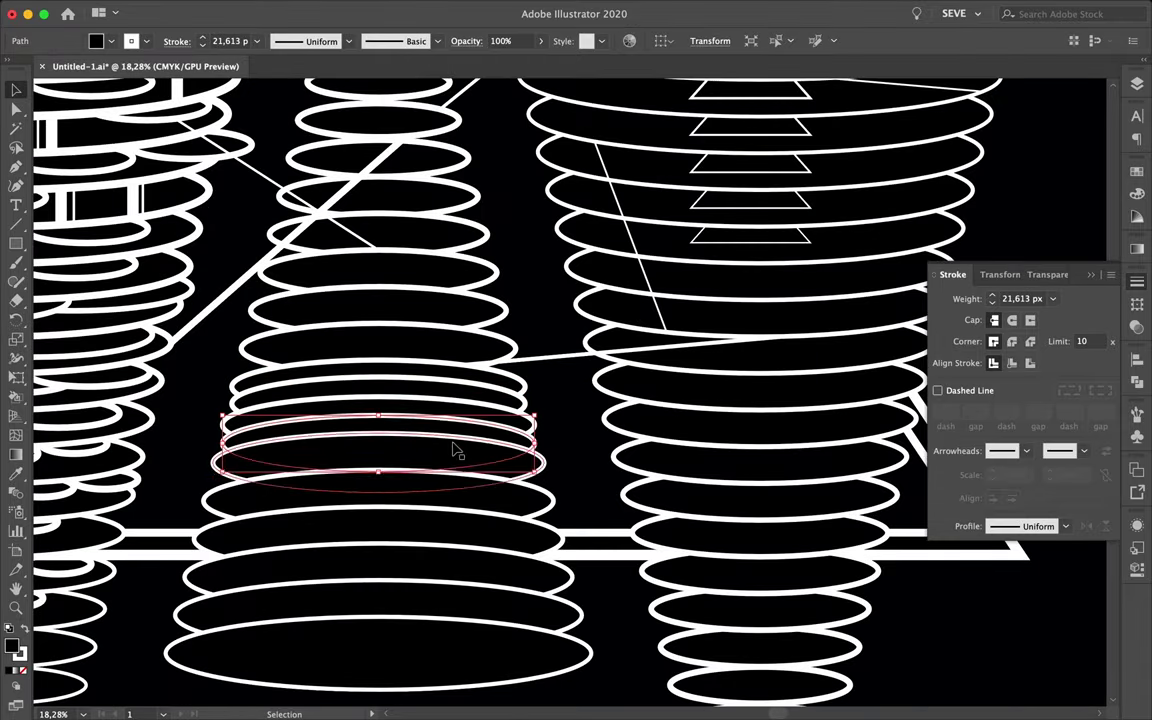
{"action": "left_click_drag", "start_coordinate": [455, 450], "coordinate": [455, 497]}
{"action": "key", "text": "ctrl+d"}
{"action": "key", "text": "ctrl+d"}
{"action": "key", "text": "ctrl+d"}
{"action": "left_click", "coordinate": [470, 532]}
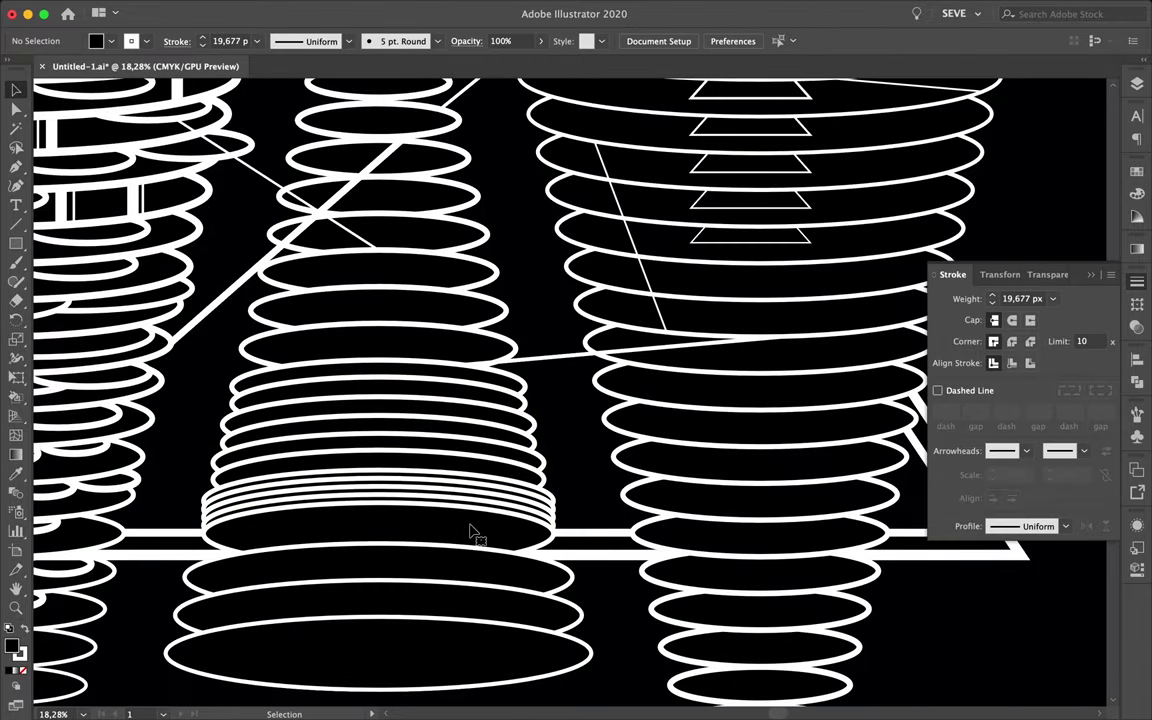
{"action": "scroll", "coordinate": [590, 477], "scroll_direction": "down", "scroll_amount": 2}
{"action": "scroll", "coordinate": [590, 477], "scroll_direction": "up", "scroll_amount": 2}
Build a tight ring stack on the right cone by copying an ellipse down and repeating.
{"action": "left_click_drag", "start_coordinate": [610, 400], "coordinate": [610, 415]}
{"action": "key", "text": "ctrl+d"}
{"action": "key", "text": "ctrl+d"}
{"action": "key", "text": "ctrl+d"}
{"action": "scroll", "coordinate": [655, 455], "scroll_direction": "down", "scroll_amount": 2}
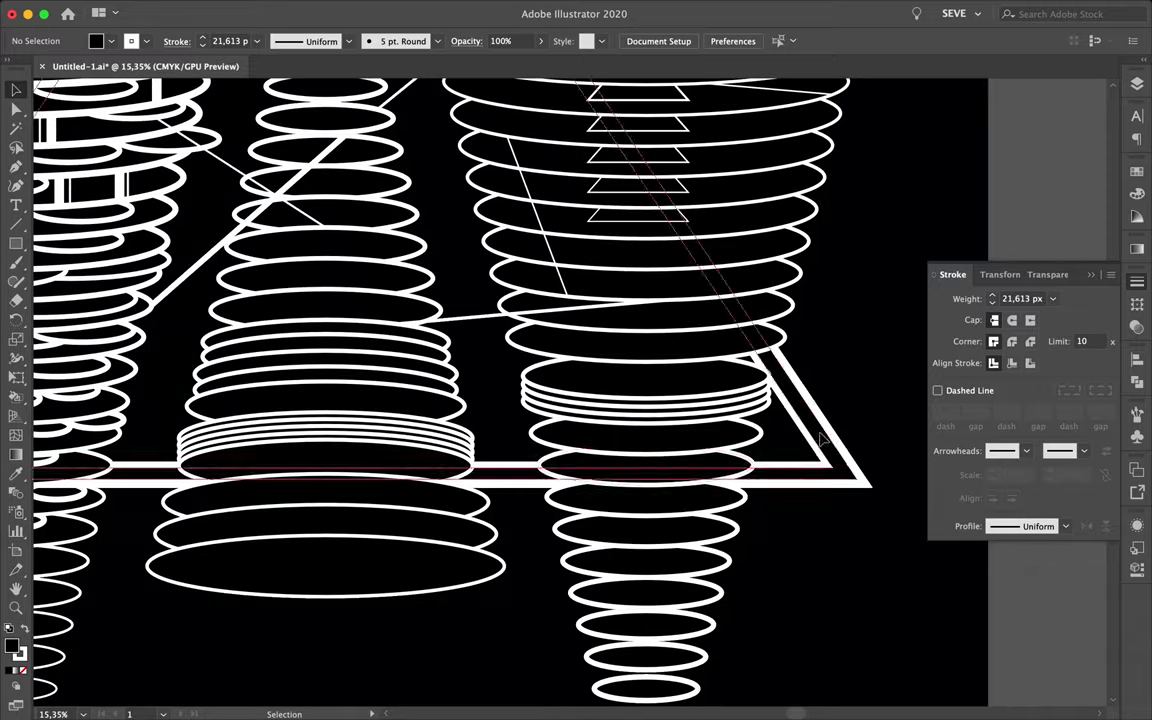
{"action": "scroll", "coordinate": [657, 457], "scroll_direction": "down", "scroll_amount": 2}
{"action": "scroll", "coordinate": [450, 300], "scroll_direction": "up", "scroll_amount": 2}
{"action": "scroll", "coordinate": [347, 193], "scroll_direction": "down", "scroll_amount": 2}
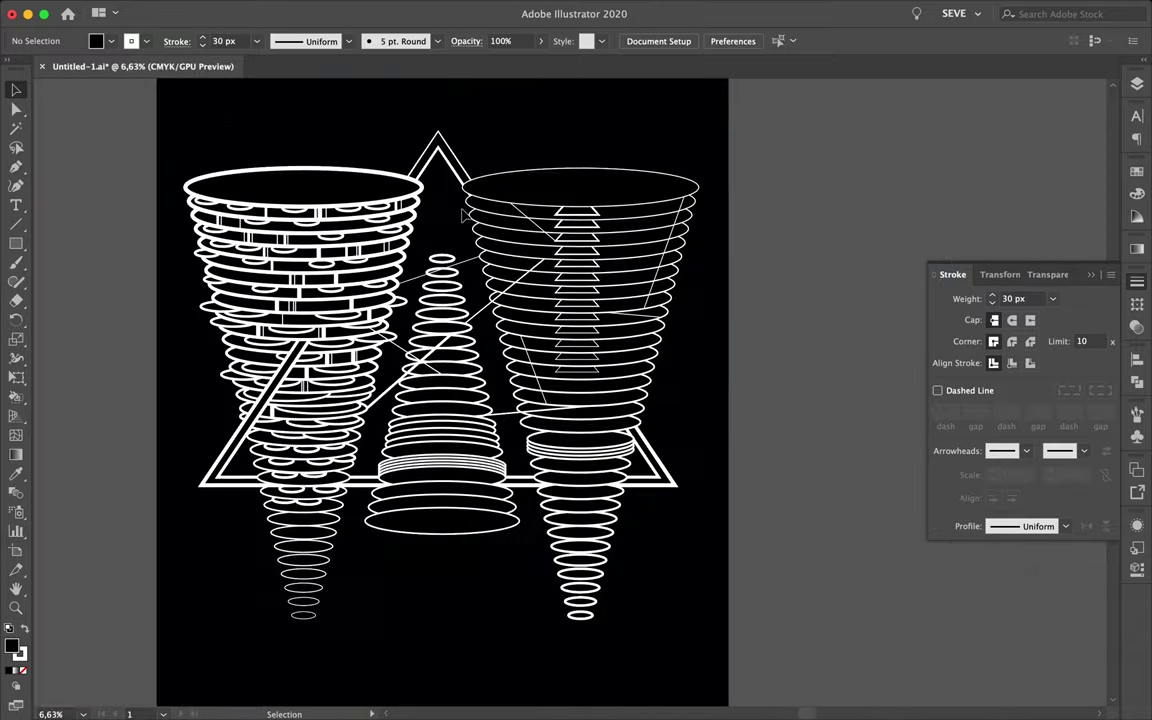
{"action": "scroll", "coordinate": [632, 230], "scroll_direction": "up", "scroll_amount": 1}
Stack shrunken copies of the right cone's top ellipse, and copy a small ellipse to the middle cone's bottom.
{"action": "left_click", "coordinate": [632, 230]}
{"action": "left_click_drag", "start_coordinate": [726, 205], "coordinate": [688, 217]}
{"action": "key", "text": "ctrl+d"}
{"action": "key", "text": "ctrl+d"}
{"action": "key", "text": "ctrl+d"}
{"action": "scroll", "coordinate": [735, 203], "scroll_direction": "down", "scroll_amount": 2}
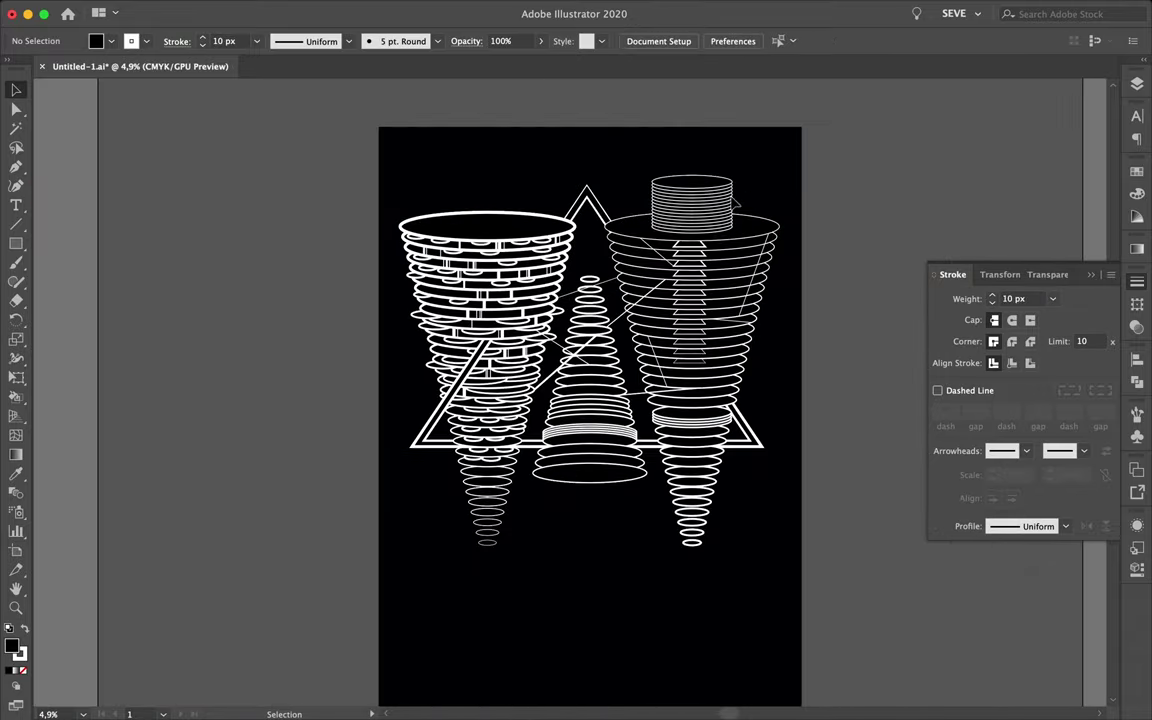
{"action": "mouse_move", "coordinate": [592, 345]}
{"action": "left_mouse_down"}
{"action": "mouse_move", "coordinate": [599, 475]}
{"action": "mouse_move", "coordinate": [589, 510]}
{"action": "left_mouse_up"}
{"action": "left_click", "coordinate": [1137, 83]}
Repeat the small ellipse copy into a column below the middle cone, then deselect.
{"action": "scroll", "coordinate": [589, 472], "scroll_direction": "up", "scroll_amount": 2}
{"action": "key", "text": "ctrl+d"}
{"action": "key", "text": "ctrl+d"}
{"action": "key", "text": "ctrl+d"}
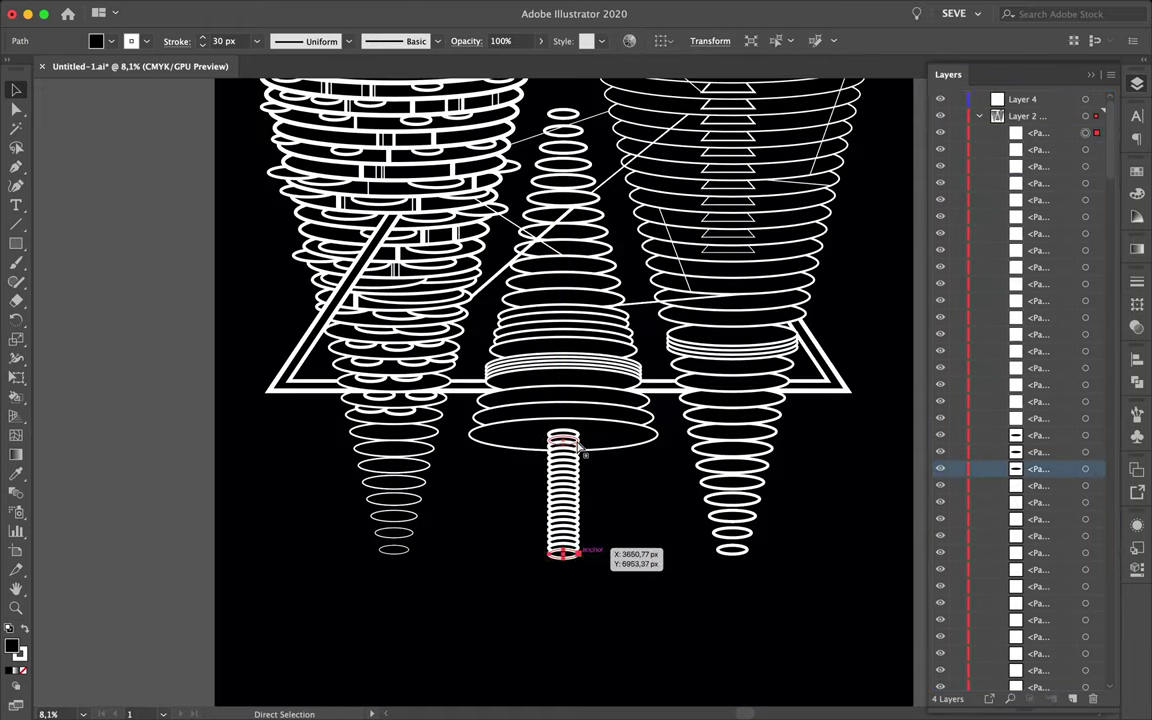
{"action": "scroll", "coordinate": [632, 494], "scroll_direction": "down", "scroll_amount": 2}
{"action": "left_click", "coordinate": [632, 494]}
{"action": "scroll", "coordinate": [494, 261], "scroll_direction": "up", "scroll_amount": 3}
Give the vertical line above the left cone rounded caps and a thicker stroke.
{"action": "key", "text": "a"}
{"action": "left_click", "coordinate": [522, 213]}
{"action": "scroll", "coordinate": [522, 213], "scroll_direction": "down", "scroll_amount": 2}
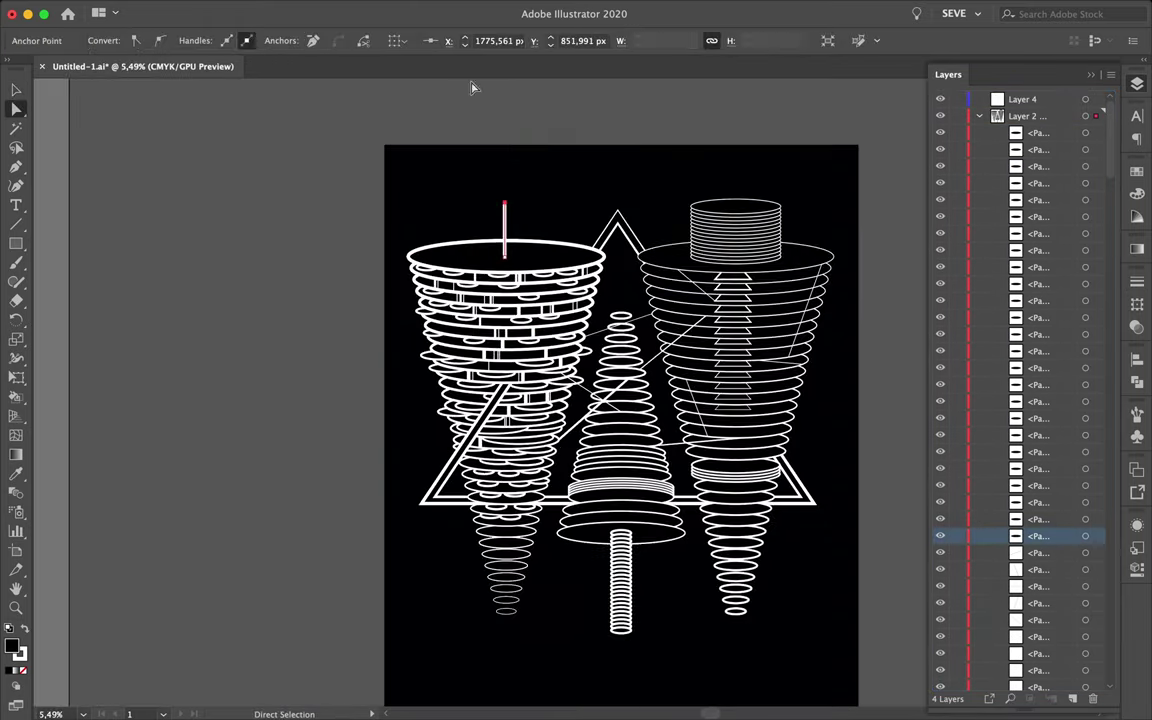
{"action": "left_click", "coordinate": [1137, 281]}
{"action": "left_click", "coordinate": [1012, 320]}
{"action": "key", "text": "v"}
{"action": "left_click", "coordinate": [556, 196]}
{"action": "scroll", "coordinate": [504, 224], "scroll_direction": "up", "scroll_amount": 2}
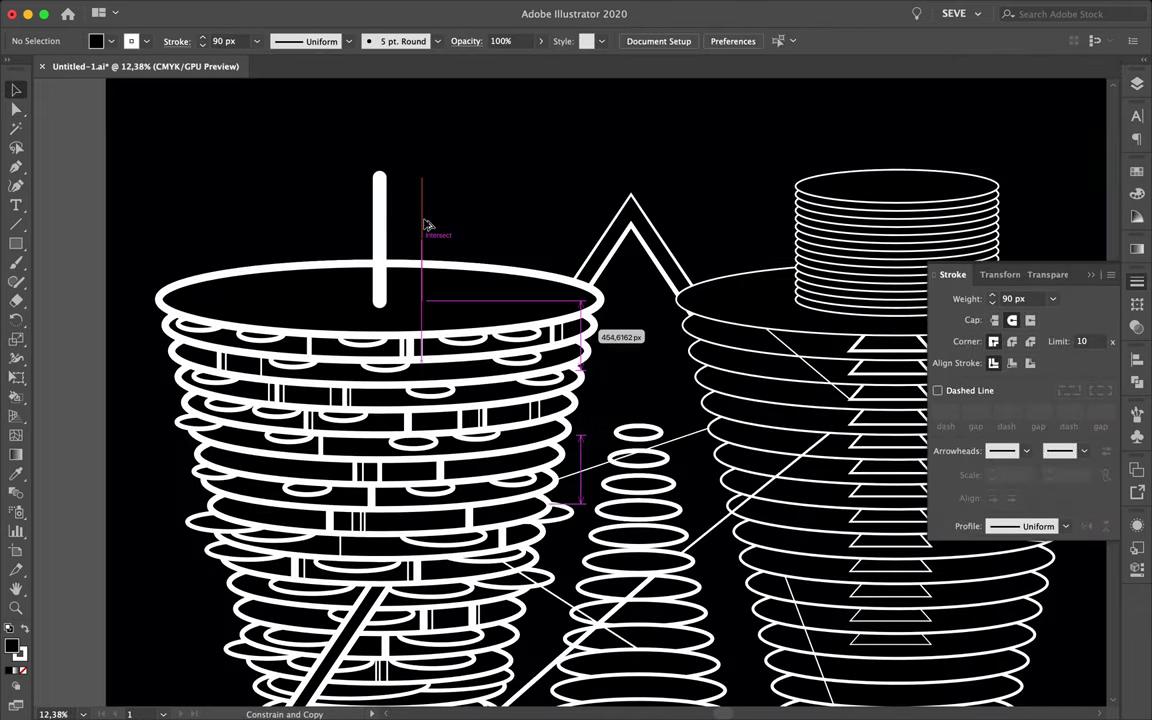
Copy the vertical line into the gaps and lower one line's top anchor, then deselect.
{"action": "mouse_move", "coordinate": [381, 224]}
{"action": "left_mouse_down"}
{"action": "mouse_move", "coordinate": [463, 224]}
{"action": "mouse_move", "coordinate": [265, 240]}
{"action": "mouse_move", "coordinate": [531, 244]}
{"action": "mouse_move", "coordinate": [405, 222]}
{"action": "mouse_move", "coordinate": [229, 222]}
{"action": "left_mouse_up"}
{"action": "mouse_move", "coordinate": [229, 222]}
{"action": "left_mouse_down"}
{"action": "mouse_move", "coordinate": [177, 222]}
{"action": "mouse_move", "coordinate": [530, 222]}
{"action": "left_mouse_up"}
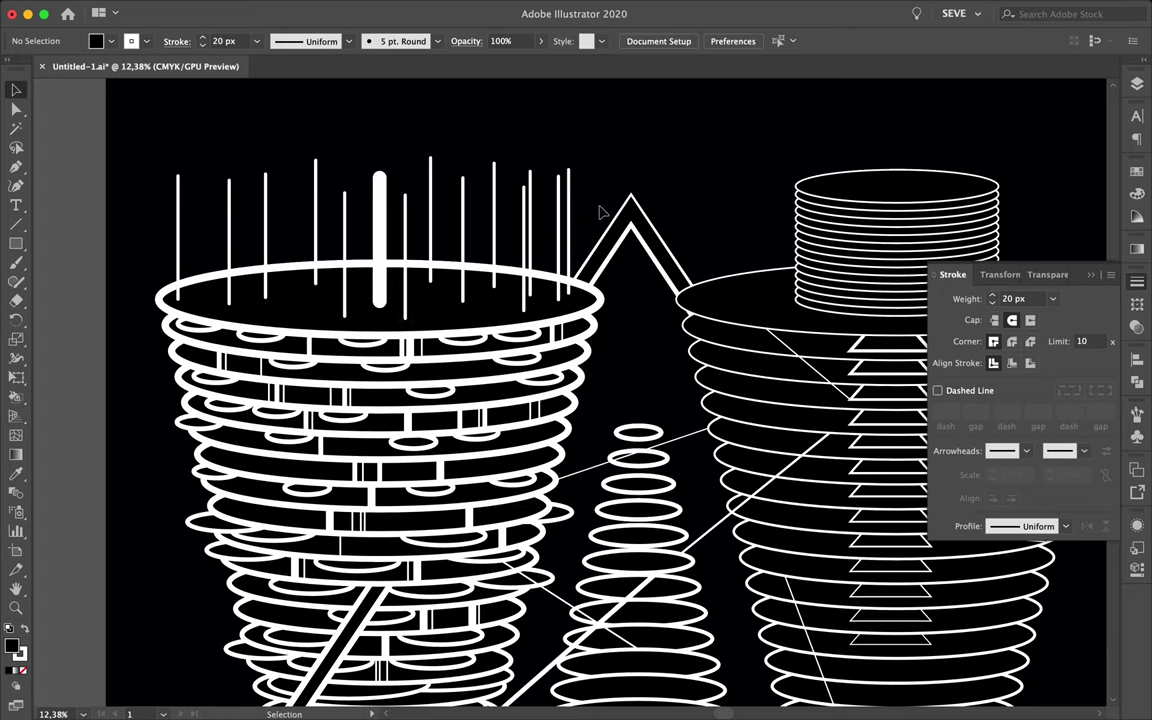
{"action": "key", "text": "a"}
{"action": "left_click", "coordinate": [405, 198]}
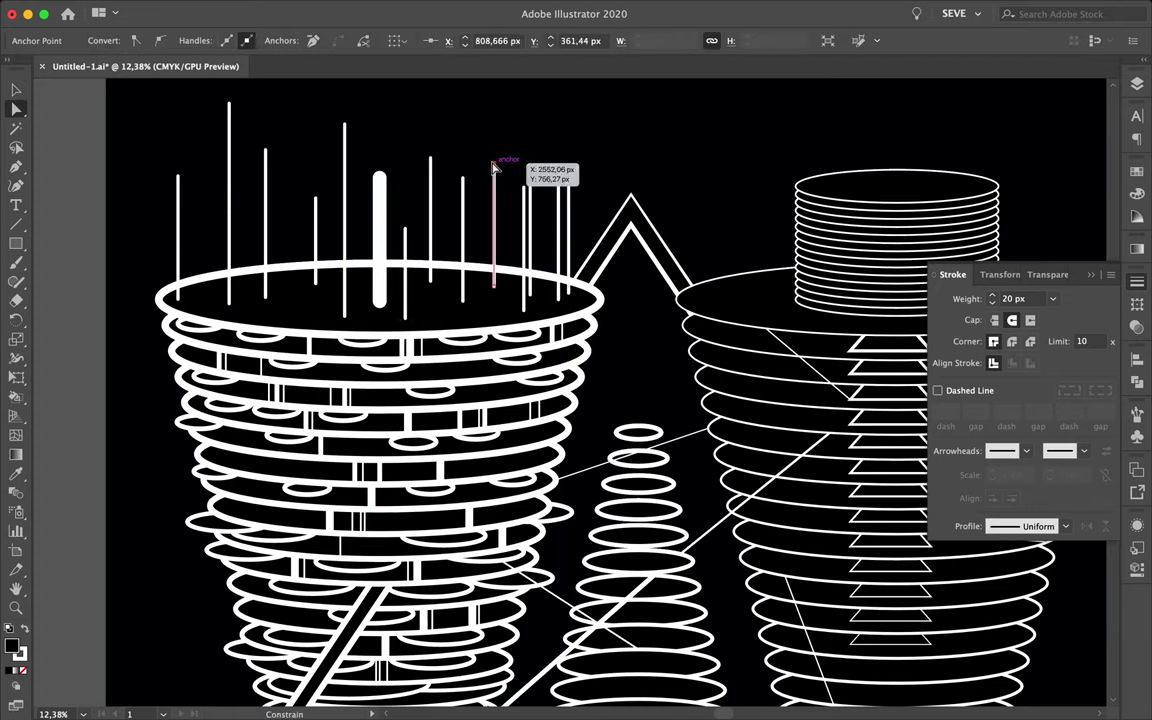
{"action": "mouse_move", "coordinate": [316, 204]}
{"action": "left_mouse_down"}
{"action": "mouse_move", "coordinate": [316, 222]}
{"action": "mouse_move", "coordinate": [283, 244]}
{"action": "mouse_move", "coordinate": [329, 283]}
{"action": "left_mouse_up"}
{"action": "key", "text": "v"}
{"action": "left_click", "coordinate": [337, 303]}
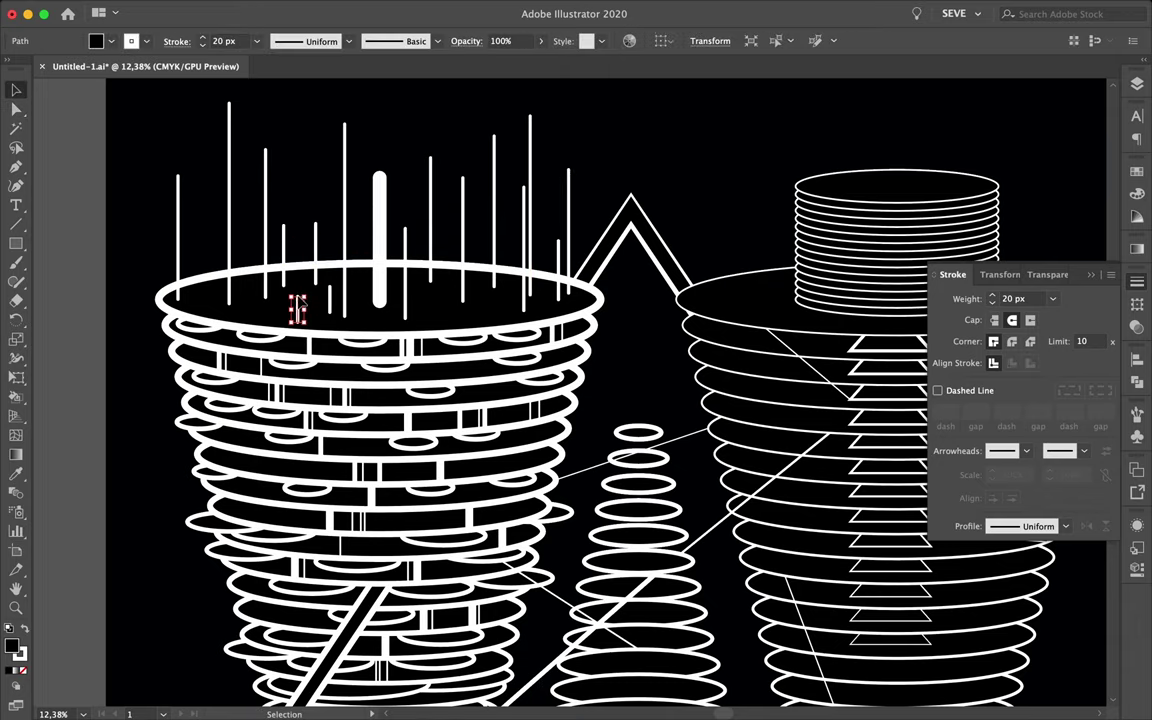
{"action": "key", "text": "ctrl+shift+a"}
Draw a first straight line from the small ring stack to the wide top ellipse.
{"action": "scroll", "coordinate": [497, 301], "scroll_direction": "down", "scroll_amount": 5}
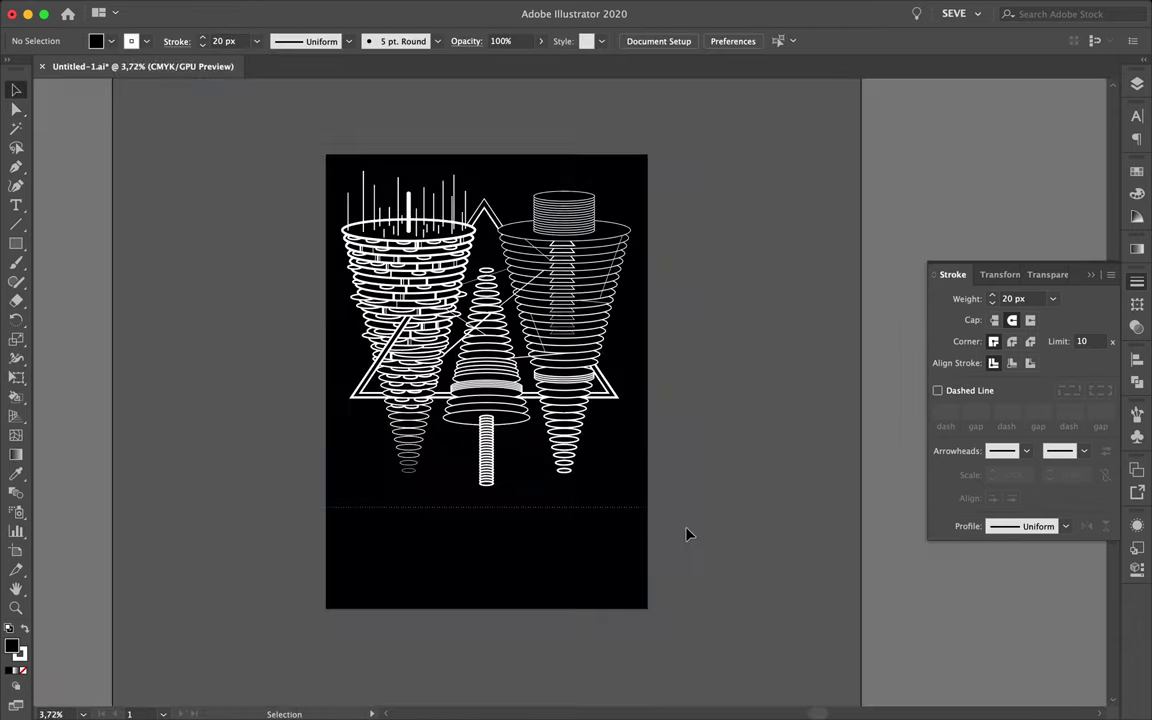
{"action": "key", "text": "ctrl+a"}
{"action": "key", "text": "ctrl+shift+a"}
{"action": "scroll", "coordinate": [480, 380], "scroll_direction": "up", "scroll_amount": 3}
{"action": "key", "text": "p"}
{"action": "left_click", "coordinate": [604, 226]}
{"action": "scroll", "coordinate": [400, 399], "scroll_direction": "up", "scroll_amount": 2}
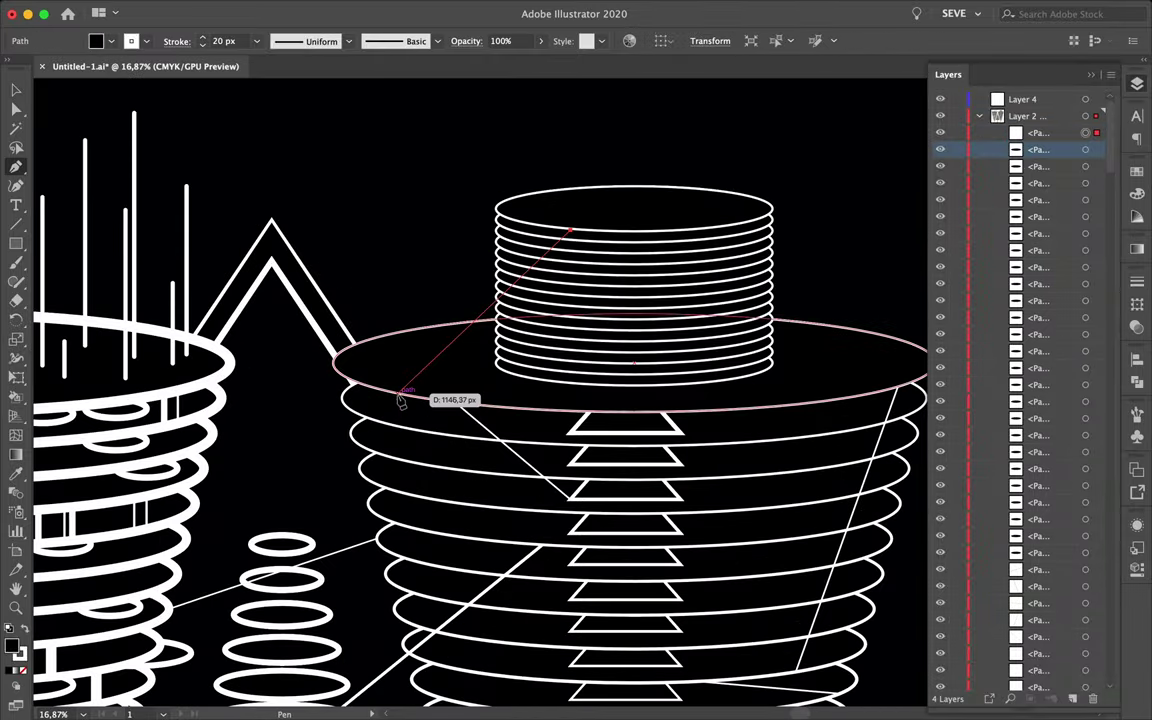
{"action": "left_click", "coordinate": [400, 400]}
{"action": "key", "text": "a"}
Clear the selection and draw three more lines from the ring stack's edges to the rim.
{"action": "left_click", "coordinate": [1137, 282]}
{"action": "key", "text": "ctrl+shift+a"}
{"action": "scroll", "coordinate": [576, 244], "scroll_direction": "up", "scroll_amount": 3}
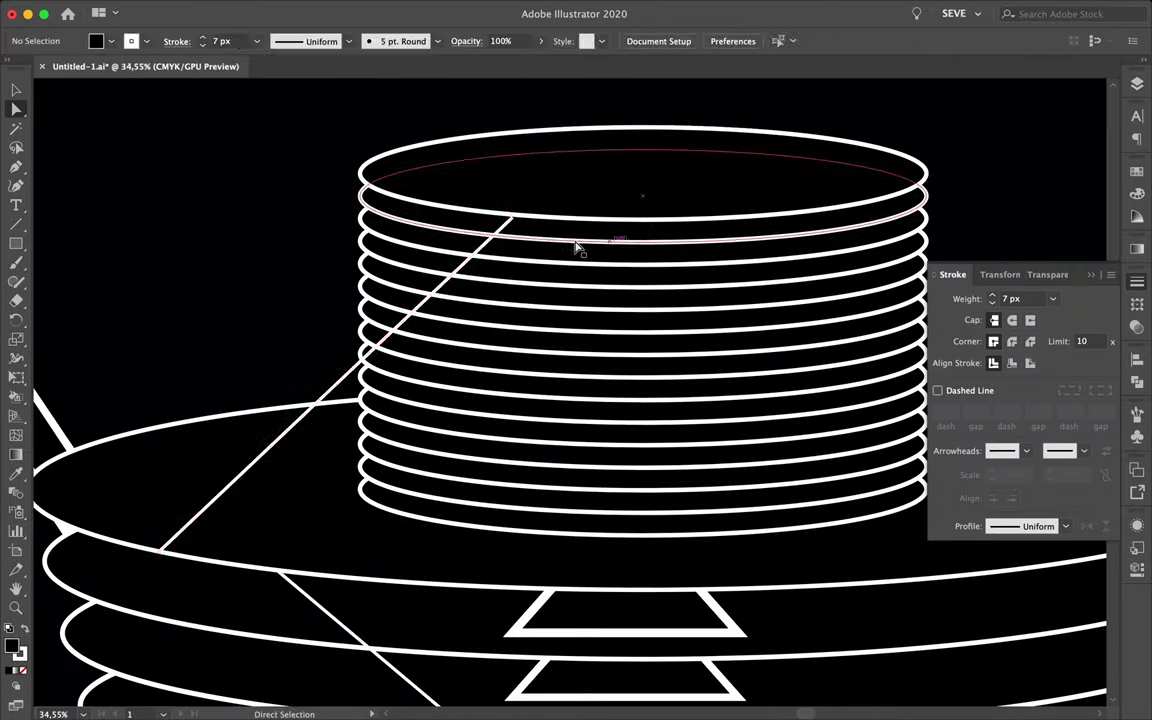
{"action": "scroll", "coordinate": [540, 314], "scroll_direction": "down", "scroll_amount": 3}
{"action": "key", "text": "p"}
{"action": "scroll", "coordinate": [508, 352], "scroll_direction": "up", "scroll_amount": 1}
{"action": "left_click", "coordinate": [506, 348]}
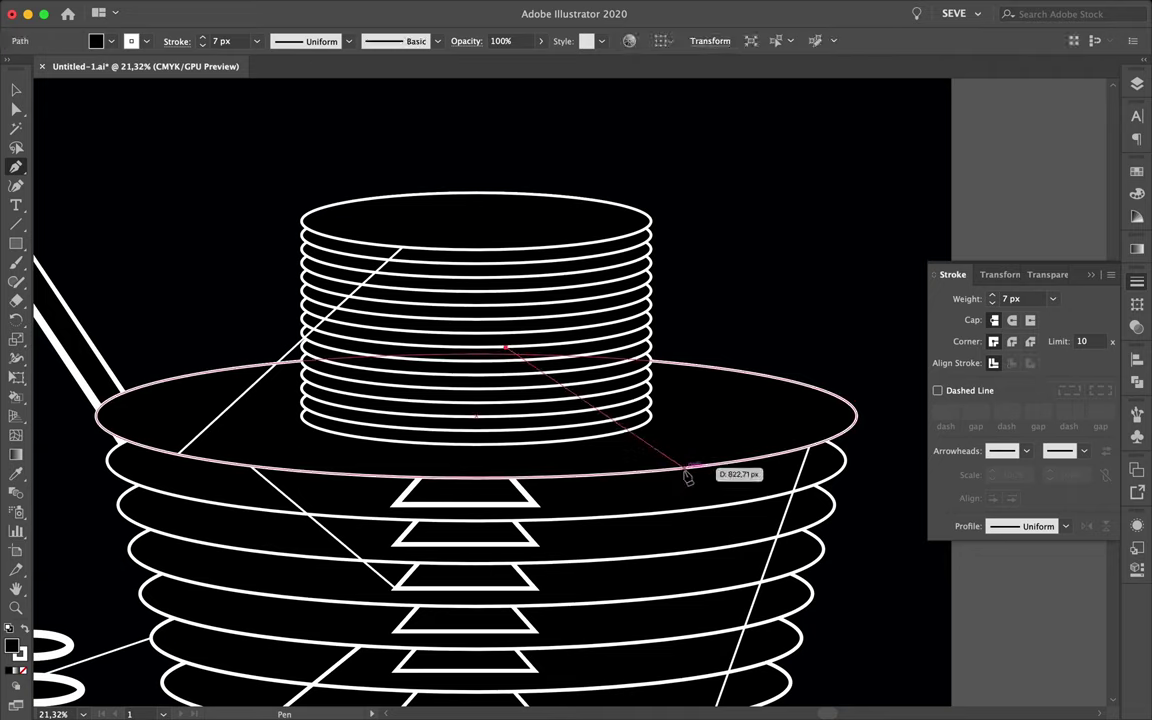
{"action": "left_click", "coordinate": [682, 467]}
{"action": "left_click", "coordinate": [650, 249]}
{"action": "left_click", "coordinate": [690, 366]}
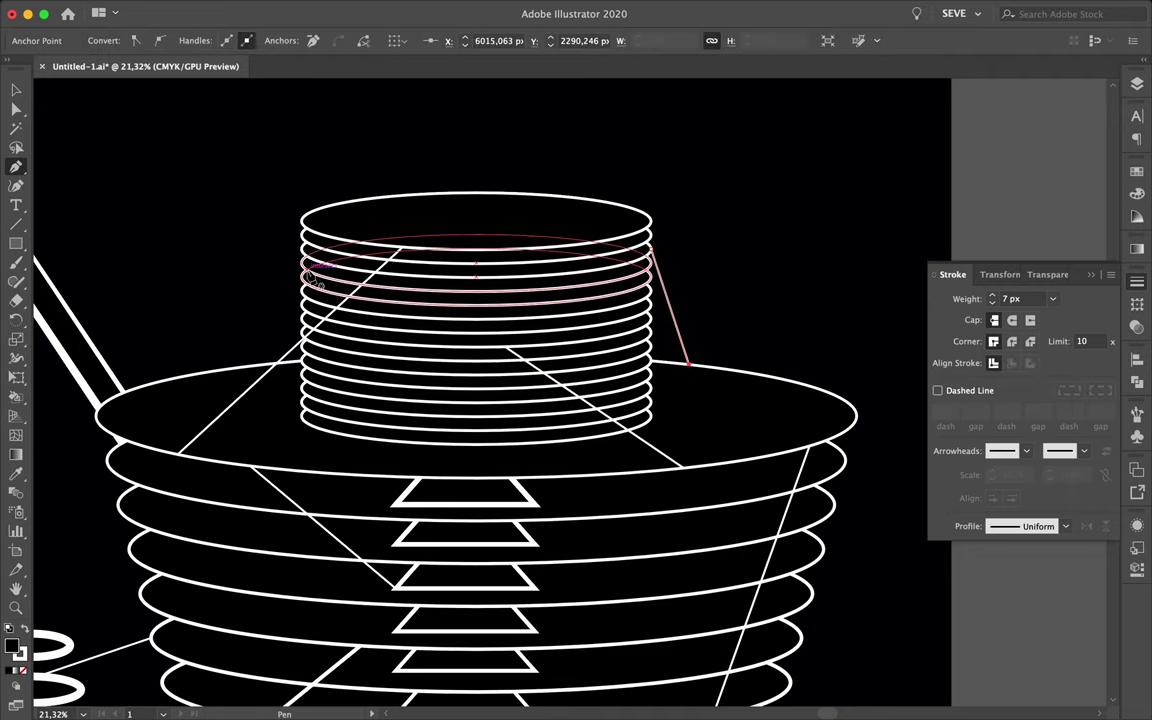
{"action": "left_click", "coordinate": [456, 377]}
{"action": "left_click", "coordinate": [397, 477]}
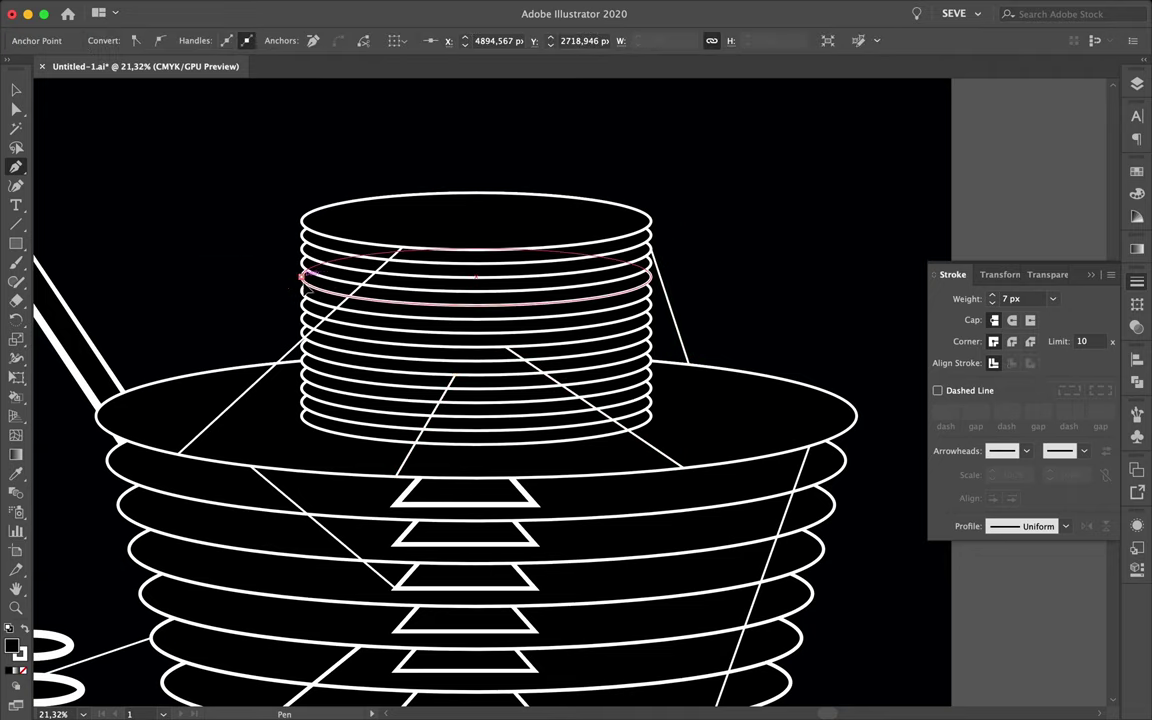
Add lines from the ring stack's left, right and lower rings, plus a short line, to the rim.
{"action": "left_click", "coordinate": [300, 279]}
{"action": "left_click", "coordinate": [136, 391]}
{"action": "left_click", "coordinate": [617, 294]}
{"action": "left_click", "coordinate": [748, 461]}
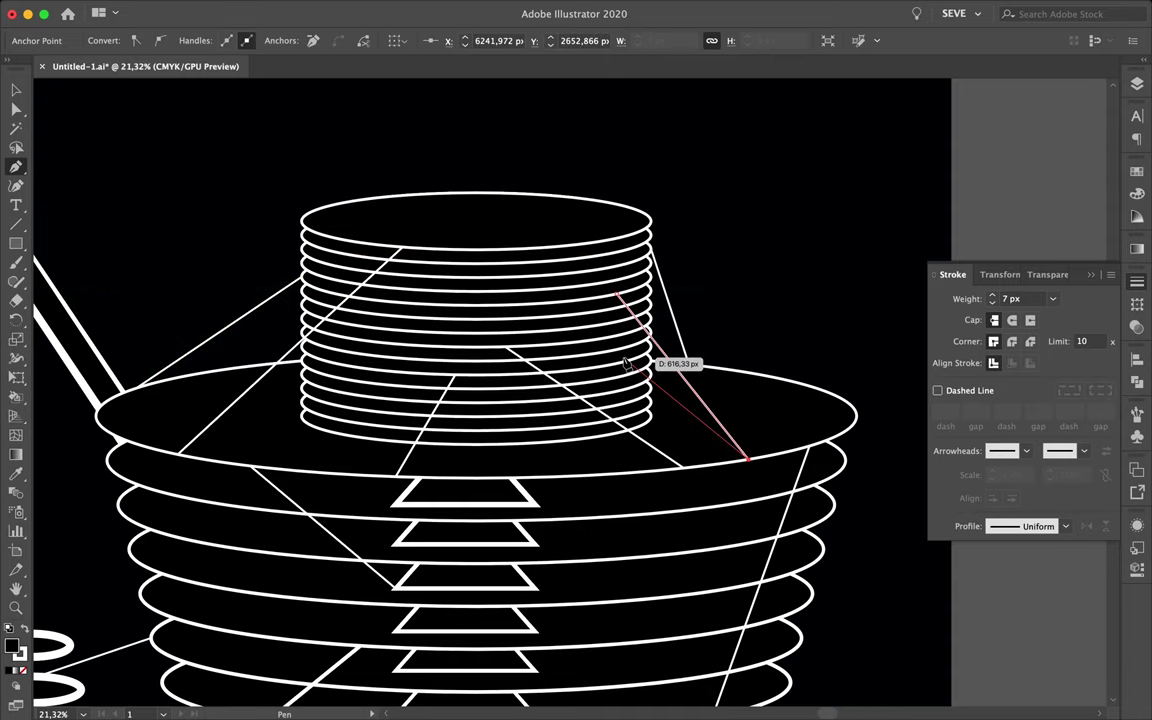
{"action": "left_click", "coordinate": [553, 263]}
{"action": "left_click", "coordinate": [737, 460]}
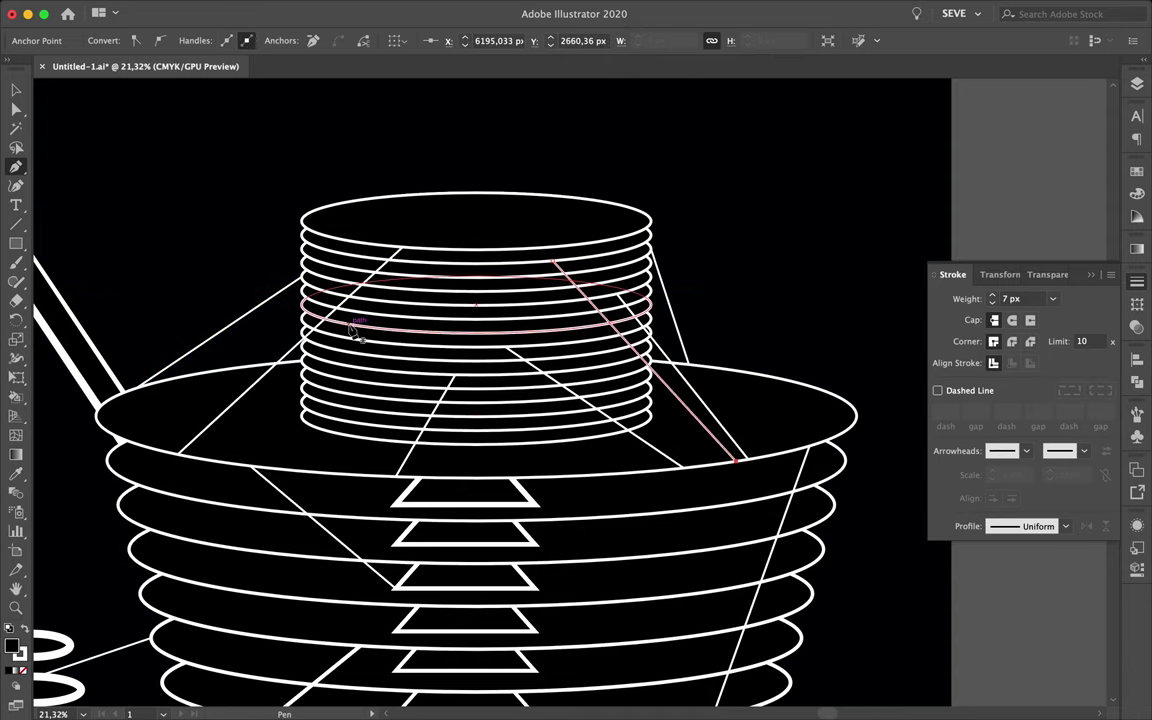
{"action": "left_click", "coordinate": [369, 395]}
{"action": "left_click", "coordinate": [273, 467]}
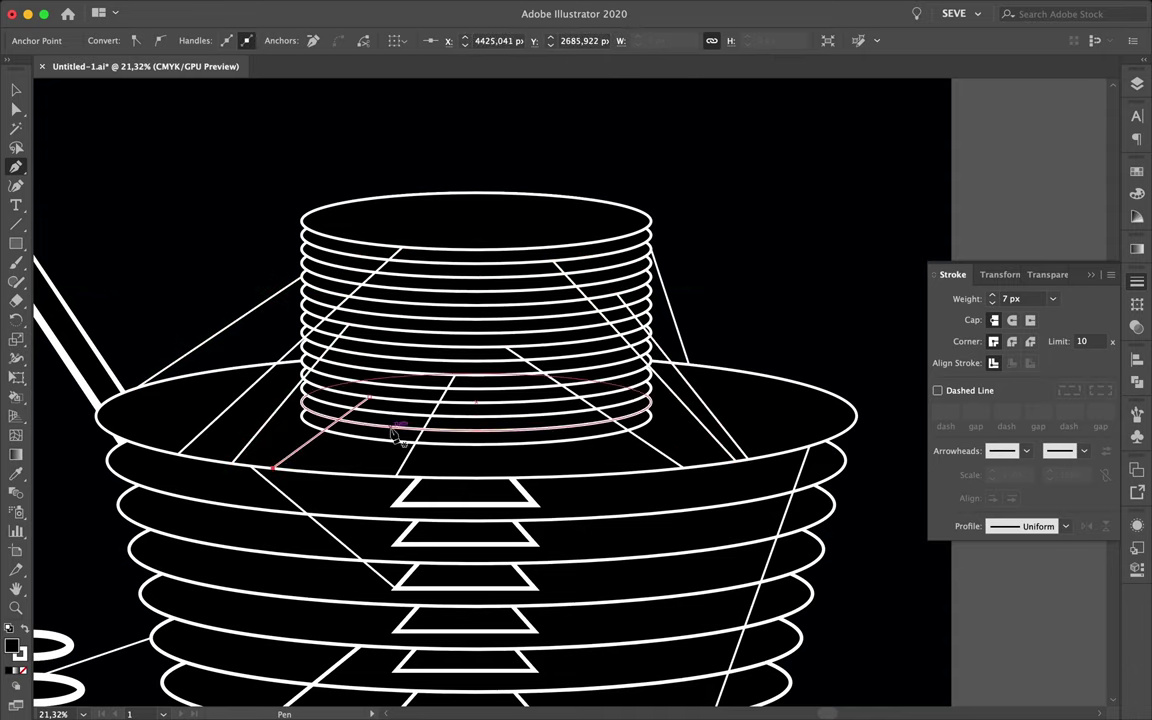
{"action": "left_click", "coordinate": [510, 430]}
{"action": "left_click", "coordinate": [536, 474]}
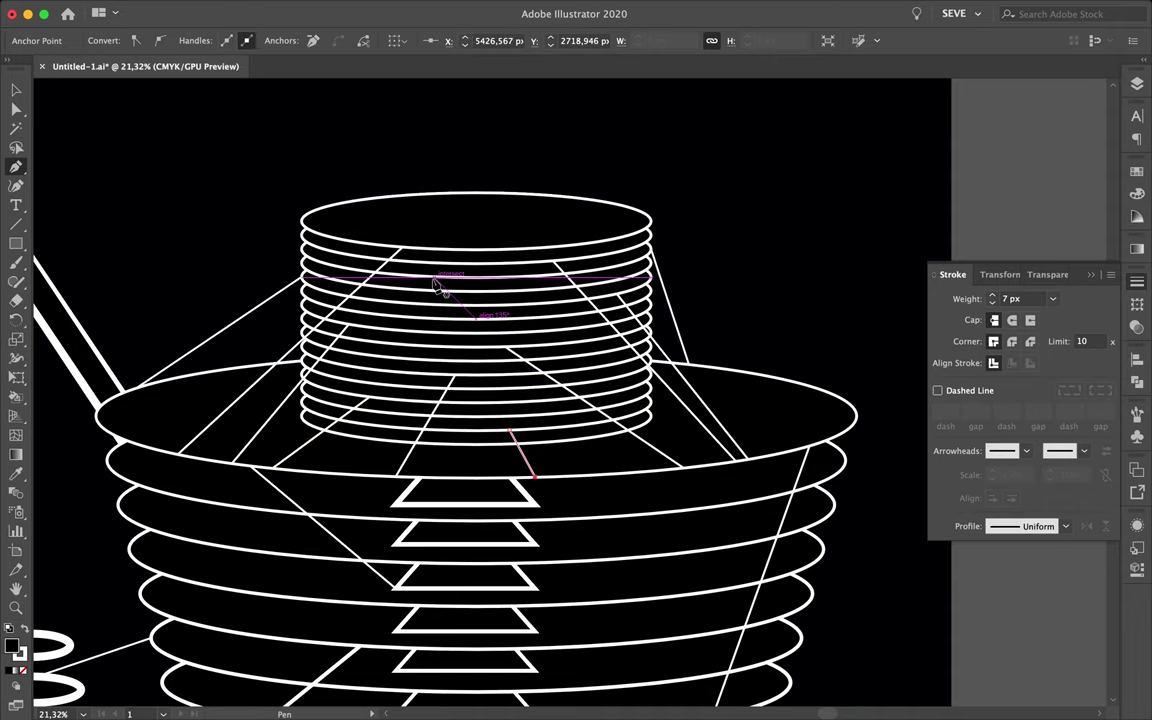
Shift two line endpoints along the wide rim with Direct Selection, then deselect.
{"action": "key", "text": "v"}
{"action": "scroll", "coordinate": [808, 257], "scroll_direction": "down", "scroll_amount": 2}
{"action": "key", "text": "a"}
{"action": "left_click_drag", "start_coordinate": [717, 340], "coordinate": [763, 347]}
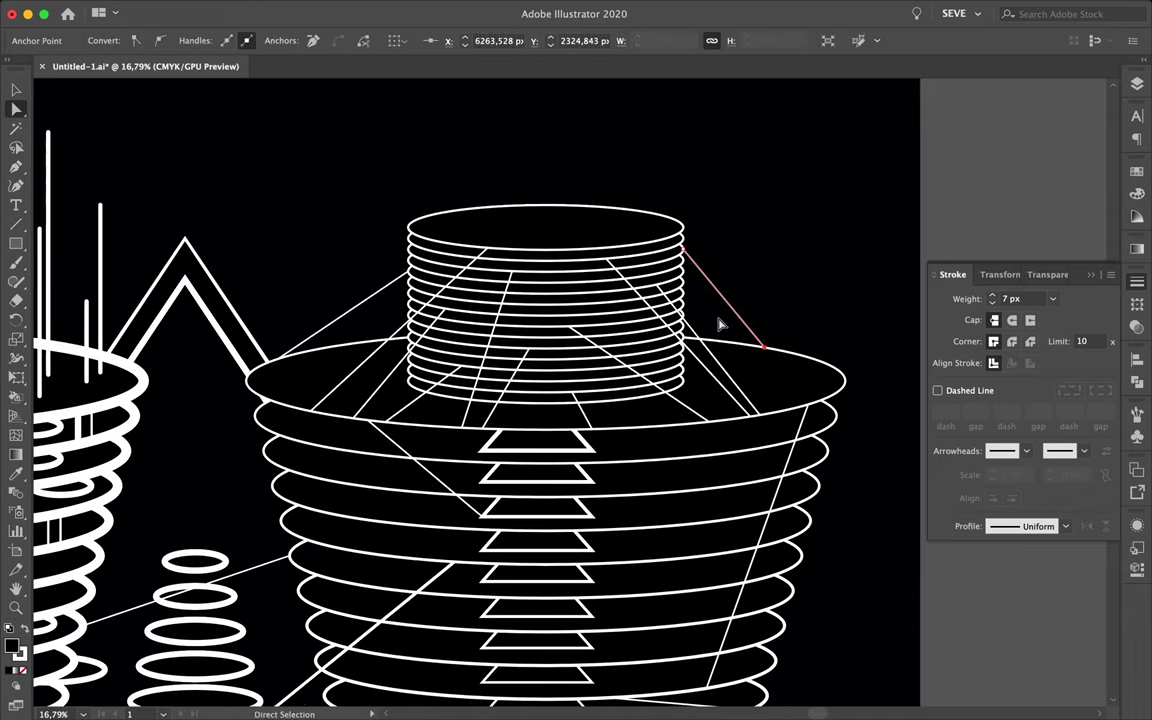
{"action": "scroll", "coordinate": [874, 398], "scroll_direction": "down", "scroll_amount": 2}
{"action": "scroll", "coordinate": [751, 275], "scroll_direction": "down", "scroll_amount": 3}
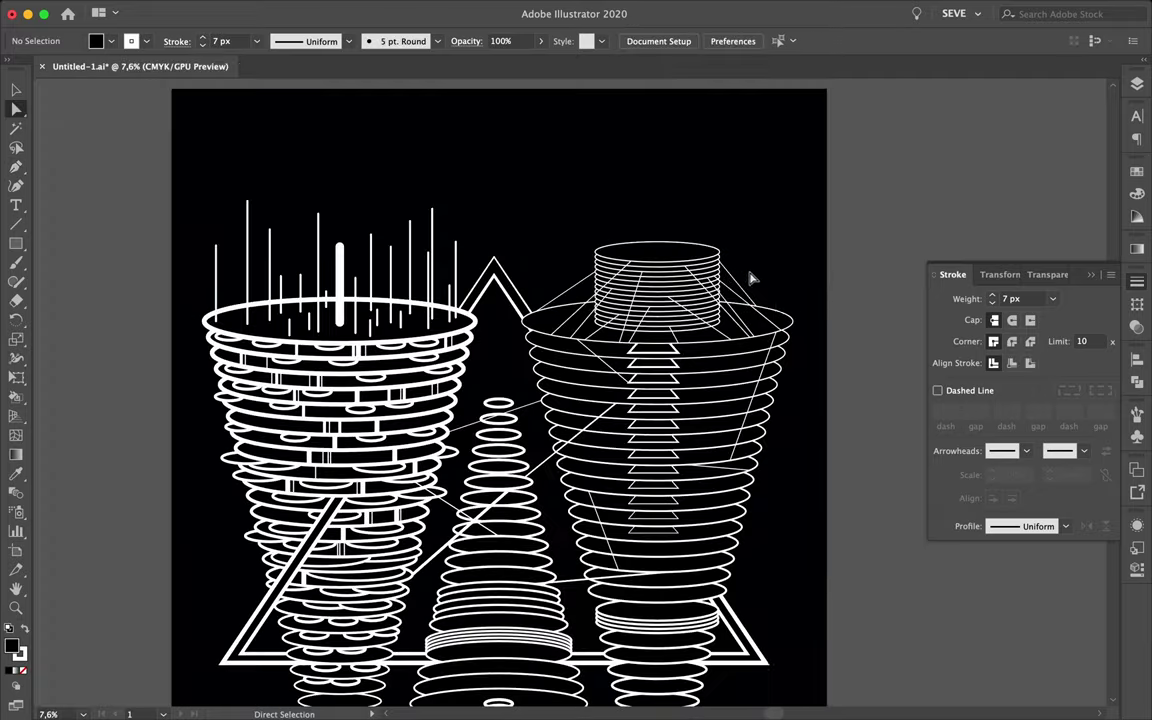
{"action": "key", "text": "a"}
{"action": "scroll", "coordinate": [751, 275], "scroll_direction": "up", "scroll_amount": 5}
{"action": "left_click_drag", "start_coordinate": [788, 388], "coordinate": [768, 388]}
{"action": "left_click", "coordinate": [730, 185]}
Draw one more line starting from the ring stack and deselect it.
{"action": "key", "text": "p"}
{"action": "scroll", "coordinate": [590, 228], "scroll_direction": "left", "scroll_amount": 3}
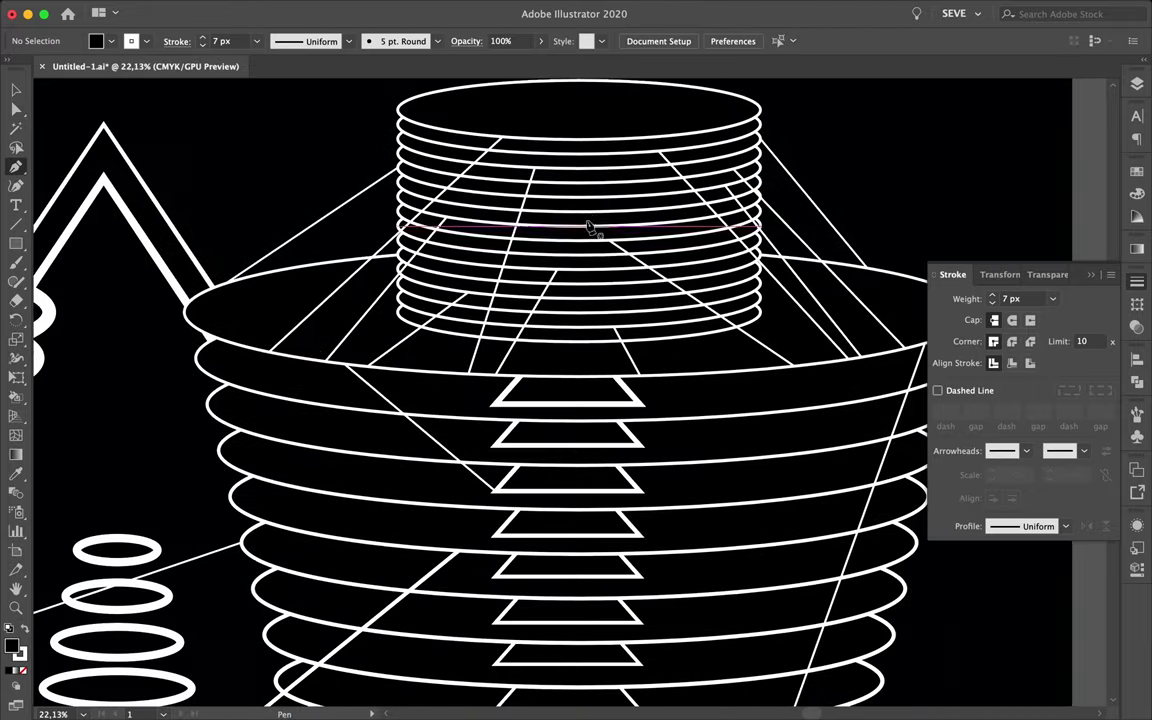
{"action": "left_click", "coordinate": [590, 215]}
{"action": "key", "text": "a"}
{"action": "scroll", "coordinate": [571, 375], "scroll_direction": "down", "scroll_amount": 2}
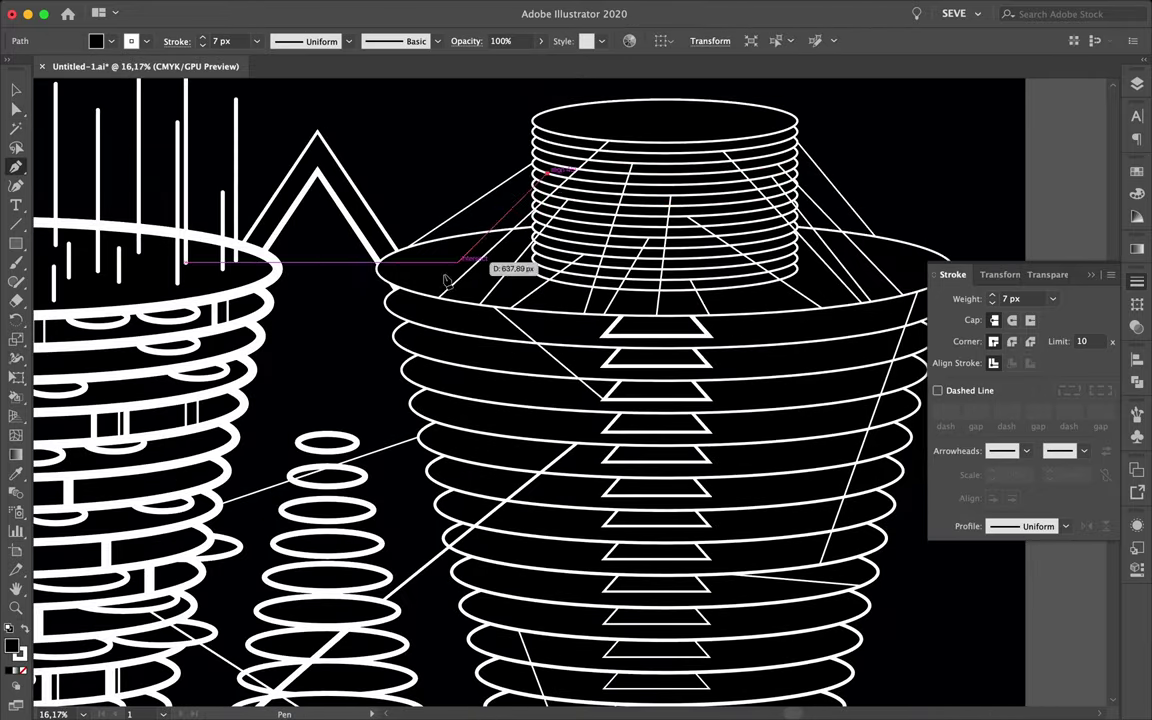
{"action": "key", "text": "a"}
{"action": "scroll", "coordinate": [463, 175], "scroll_direction": "down", "scroll_amount": 3}
Draw a curved stroke inside a middle-cone ring and set the blend to 8 specified steps.
{"action": "scroll", "coordinate": [463, 175], "scroll_direction": "up", "scroll_amount": 4}
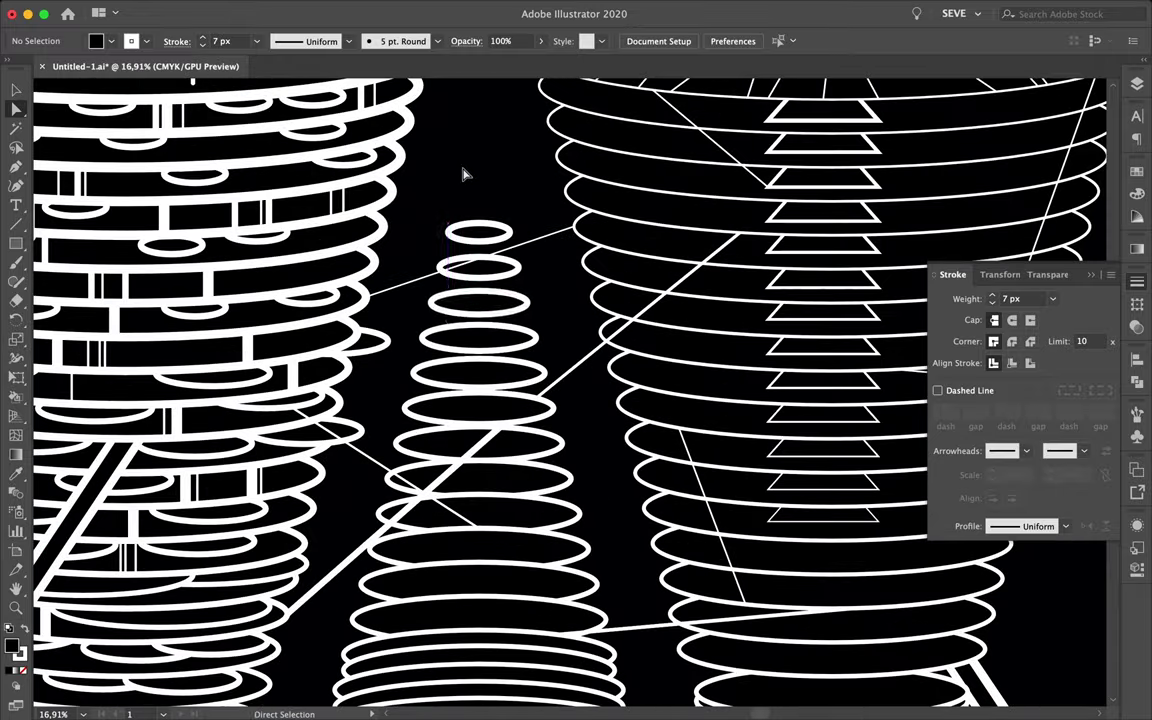
{"action": "key", "text": "p"}
{"action": "left_click", "coordinate": [447, 313]}
{"action": "left_click_drag", "start_coordinate": [447, 357], "coordinate": [514, 344]}
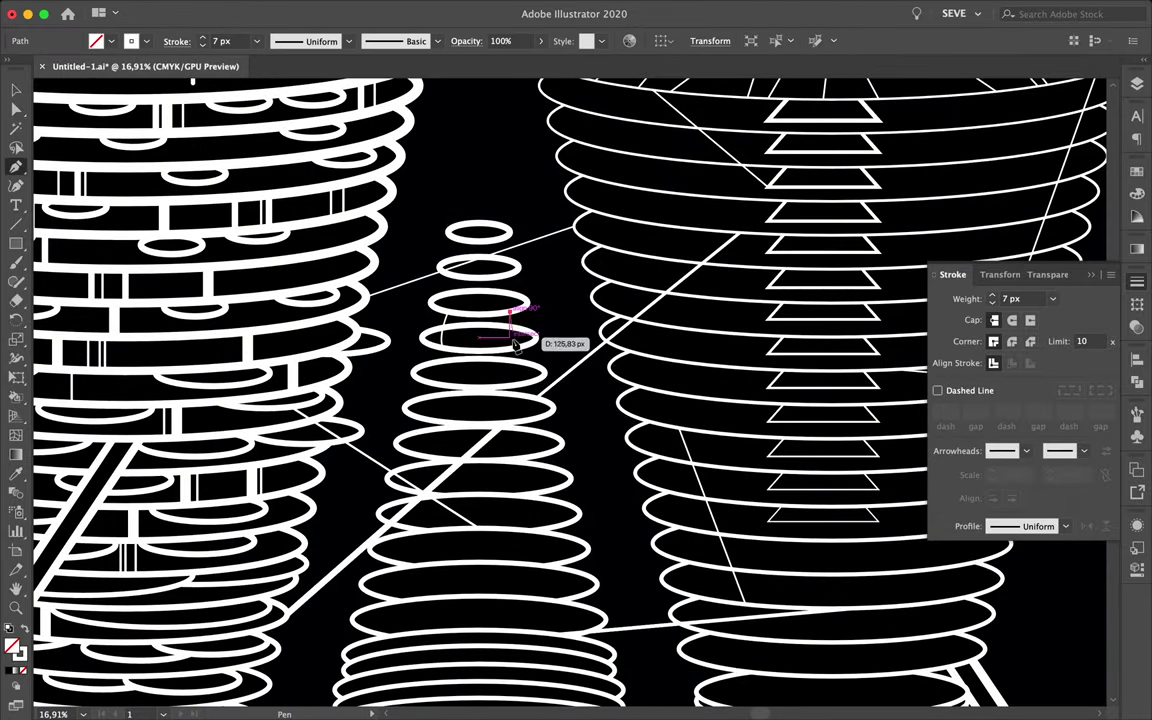
{"action": "double_click", "coordinate": [16, 492]}
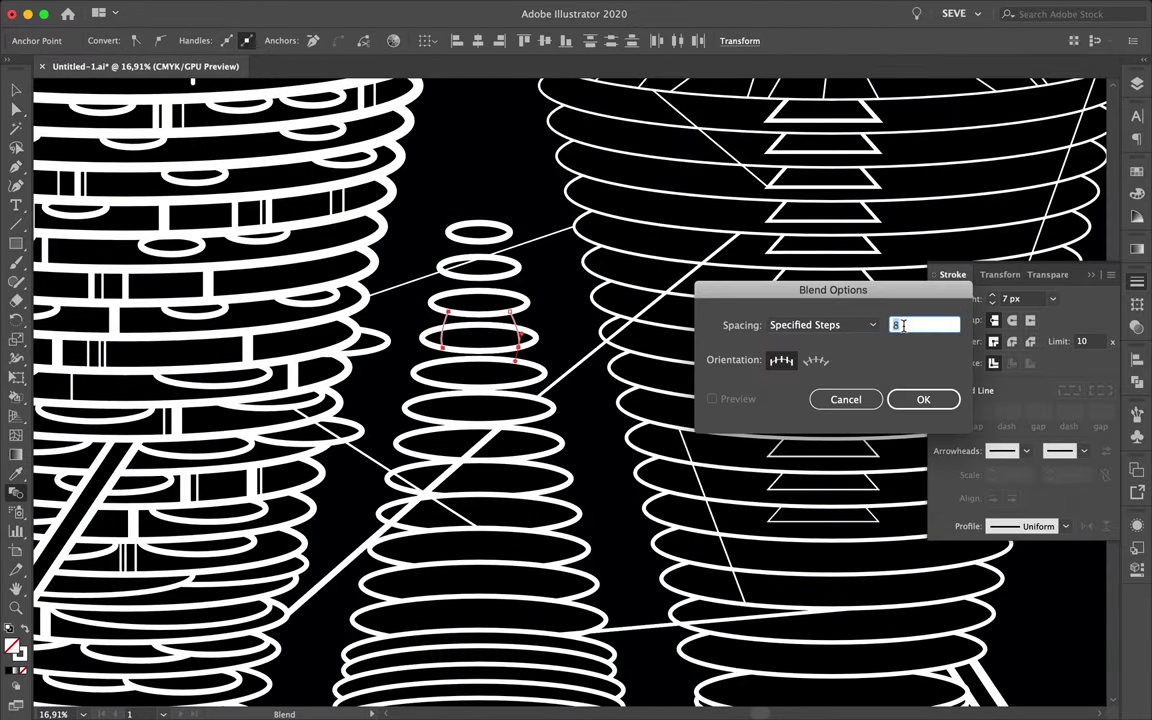
{"action": "key", "text": "Return"}
Reposition an anchor of the curve and move the striped blend to the ring's left side.
{"action": "scroll", "coordinate": [541, 325], "scroll_direction": "up", "scroll_amount": 5}
{"action": "mouse_move", "coordinate": [472, 302]}
{"action": "left_mouse_down"}
{"action": "mouse_move", "coordinate": [494, 300]}
{"action": "mouse_move", "coordinate": [75, 360]}
{"action": "left_mouse_up"}
{"action": "scroll", "coordinate": [485, 390], "scroll_direction": "up", "scroll_amount": 5}
{"action": "scroll", "coordinate": [481, 402], "scroll_direction": "down", "scroll_amount": 3}
{"action": "scroll", "coordinate": [594, 290], "scroll_direction": "down", "scroll_amount": 7}
{"action": "scroll", "coordinate": [570, 358], "scroll_direction": "down", "scroll_amount": 5}
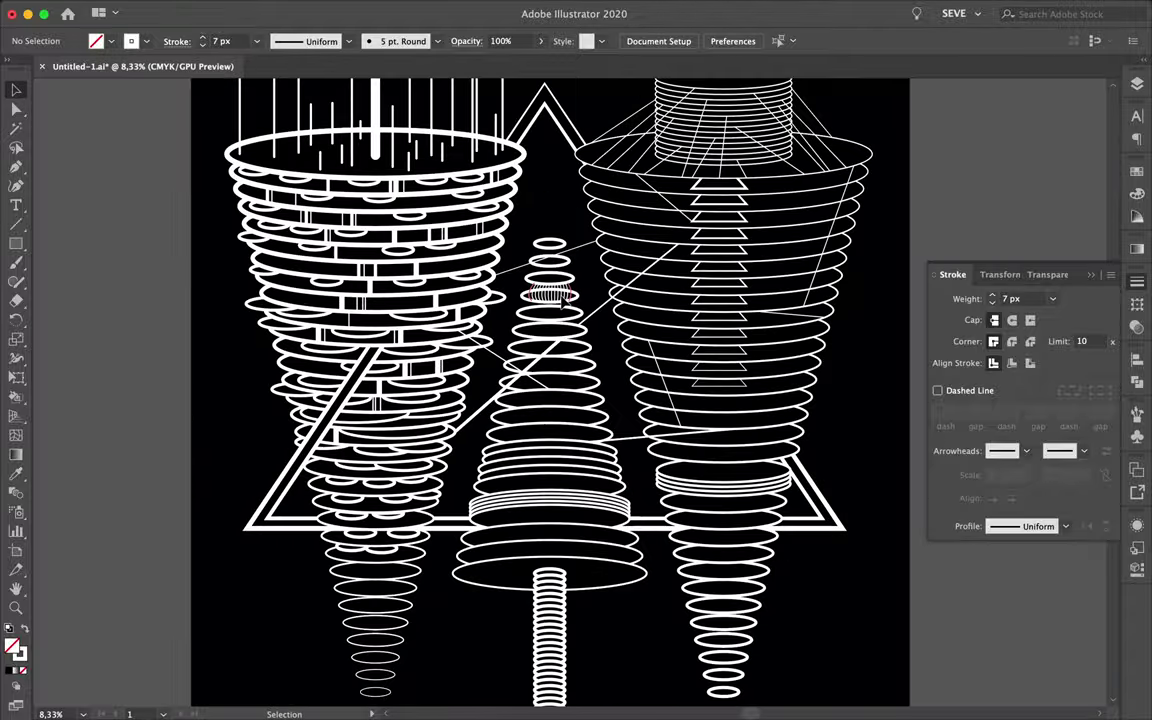
{"action": "left_click", "coordinate": [545, 385]}
{"action": "scroll", "coordinate": [545, 385], "scroll_direction": "up", "scroll_amount": 5}
{"action": "left_click_drag", "start_coordinate": [430, 415], "coordinate": [347, 425]}
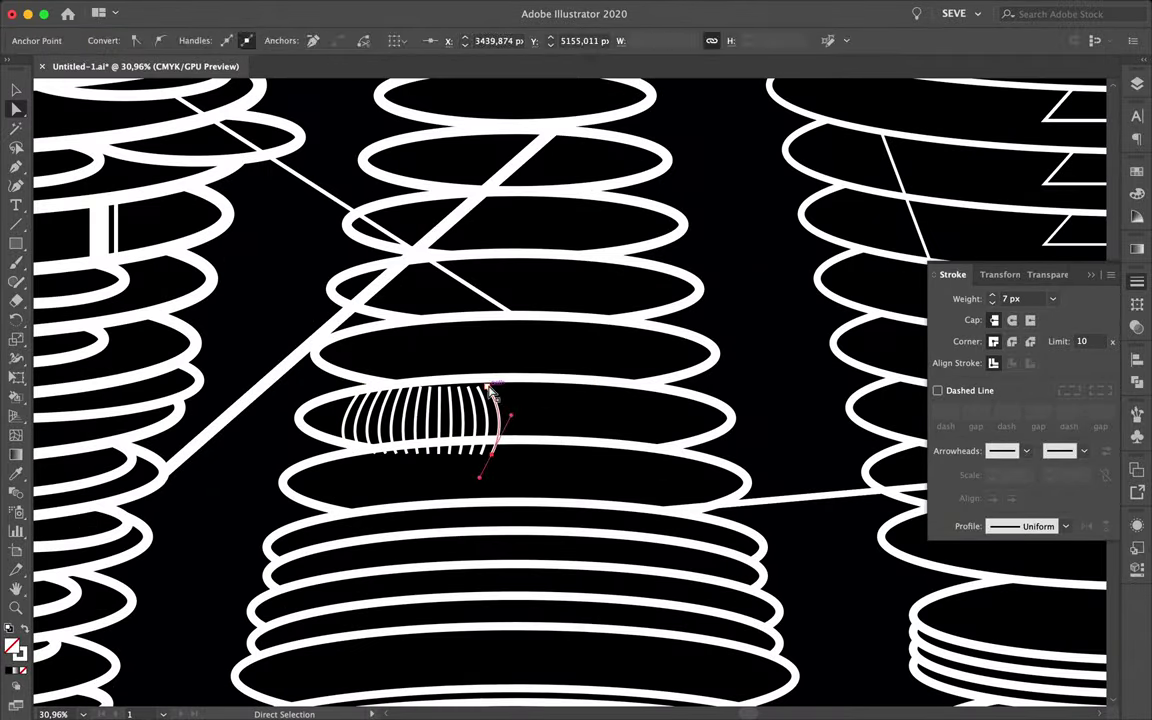
Extend the stripe blend to a matching curve at the ring's right and fit its anchor.
{"action": "scroll", "coordinate": [511, 436], "scroll_direction": "up", "scroll_amount": 3}
{"action": "left_click", "coordinate": [512, 327]}
{"action": "left_click_drag", "start_coordinate": [512, 335], "coordinate": [512, 330]}
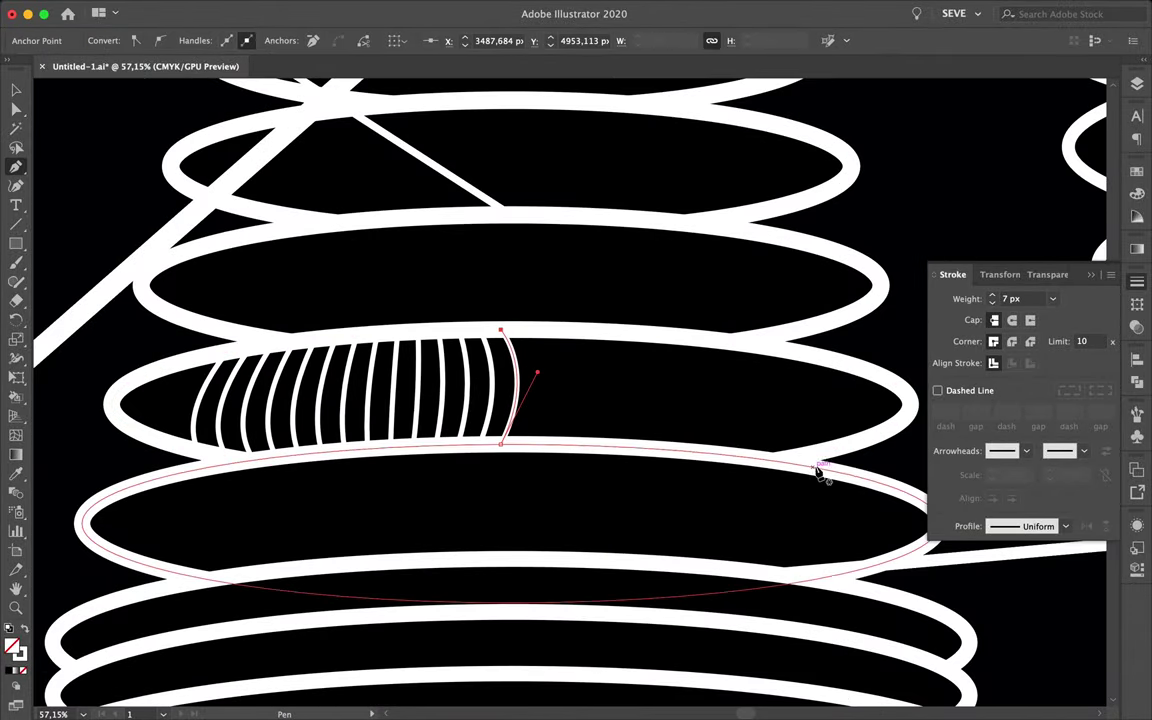
{"action": "key", "text": "w"}
{"action": "left_click", "coordinate": [820, 395]}
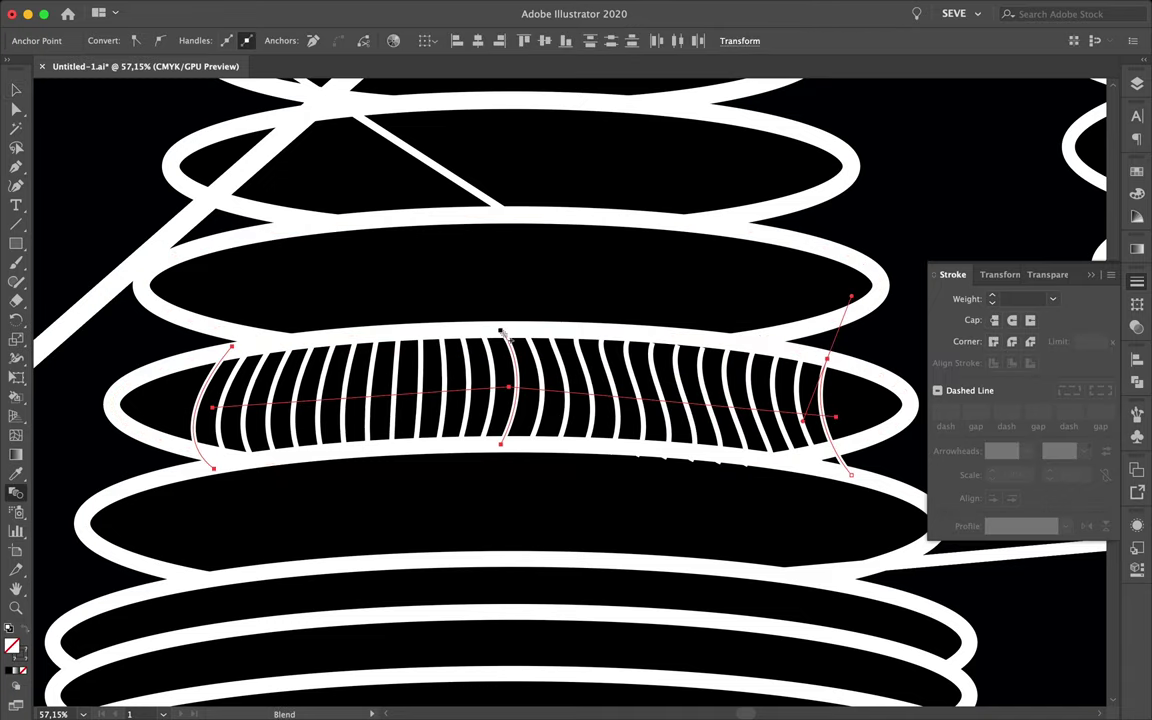
{"action": "key", "text": "a"}
{"action": "left_click_drag", "start_coordinate": [849, 476], "coordinate": [792, 468]}
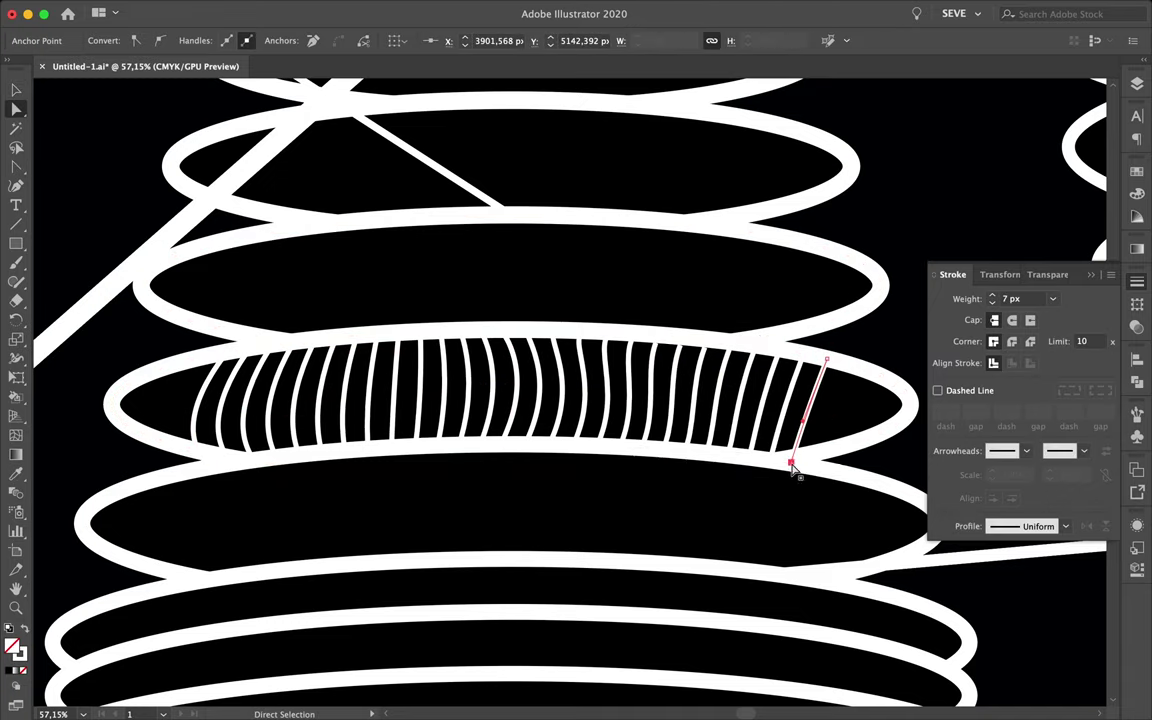
{"action": "scroll", "coordinate": [450, 476], "scroll_direction": "down", "scroll_amount": 3}
{"action": "left_click", "coordinate": [360, 476]}
{"action": "scroll", "coordinate": [718, 412], "scroll_direction": "down", "scroll_amount": 3}
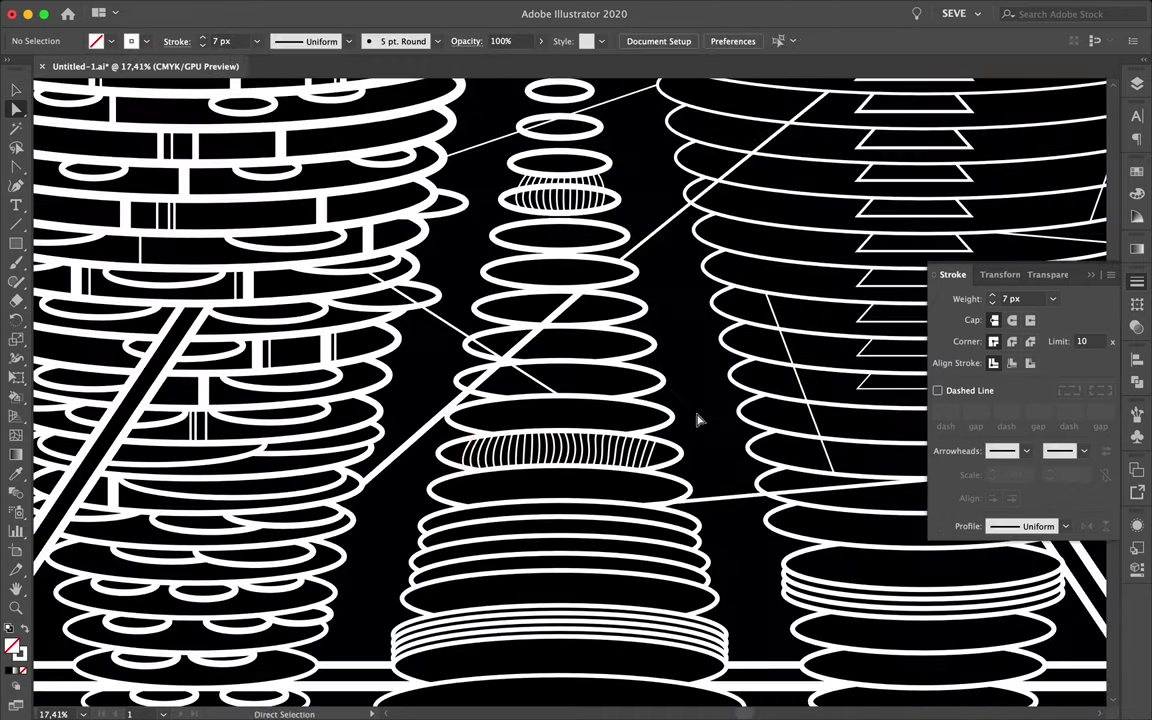
{"action": "scroll", "coordinate": [700, 416], "scroll_direction": "down", "scroll_amount": 3}
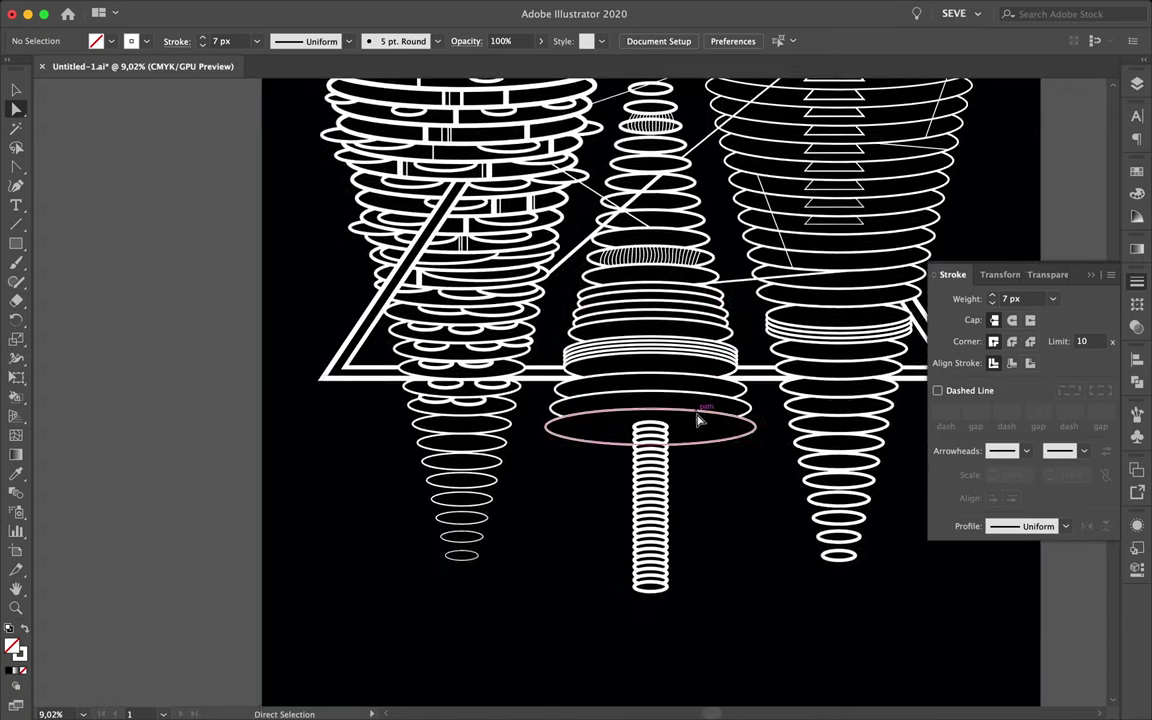
Select all artwork with the Selection tool to show the finished white-on-black cone poster.
{"action": "key", "text": "v"}
{"action": "scroll", "coordinate": [700, 417], "scroll_direction": "down", "scroll_amount": 3}
{"action": "key", "text": "ctrl+a"}
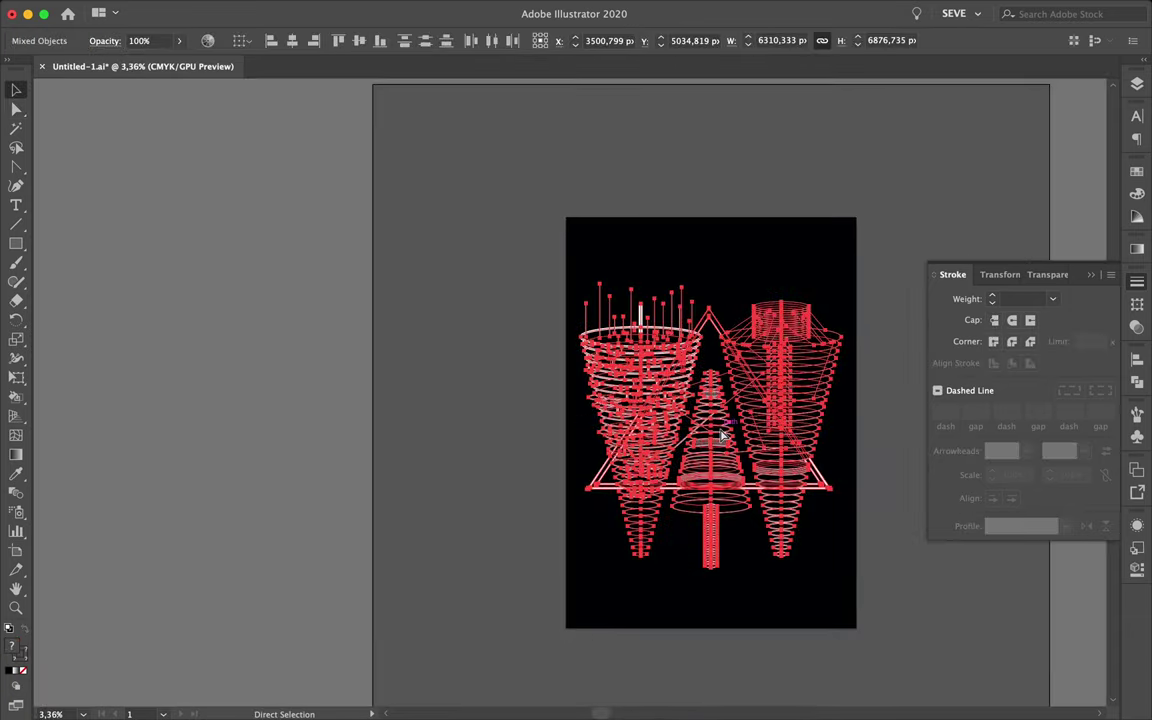